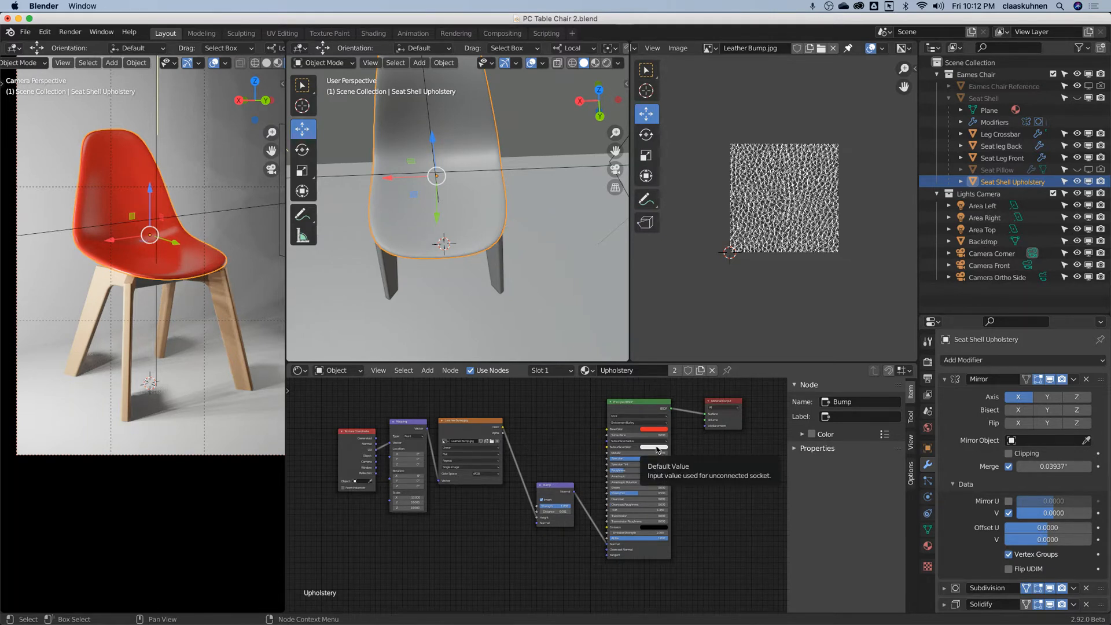
# Step: Select the front chair leg and add an Image Texture node to its Leg Wood Material
pyautogui.click(217, 292)
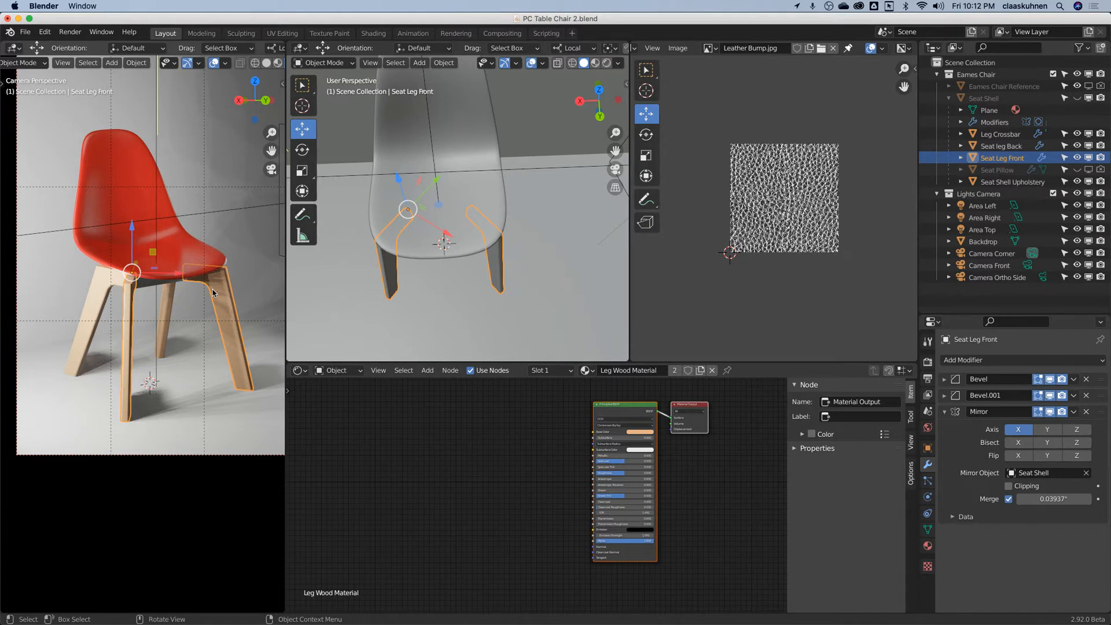
pyautogui.scroll(2, 479, 396)
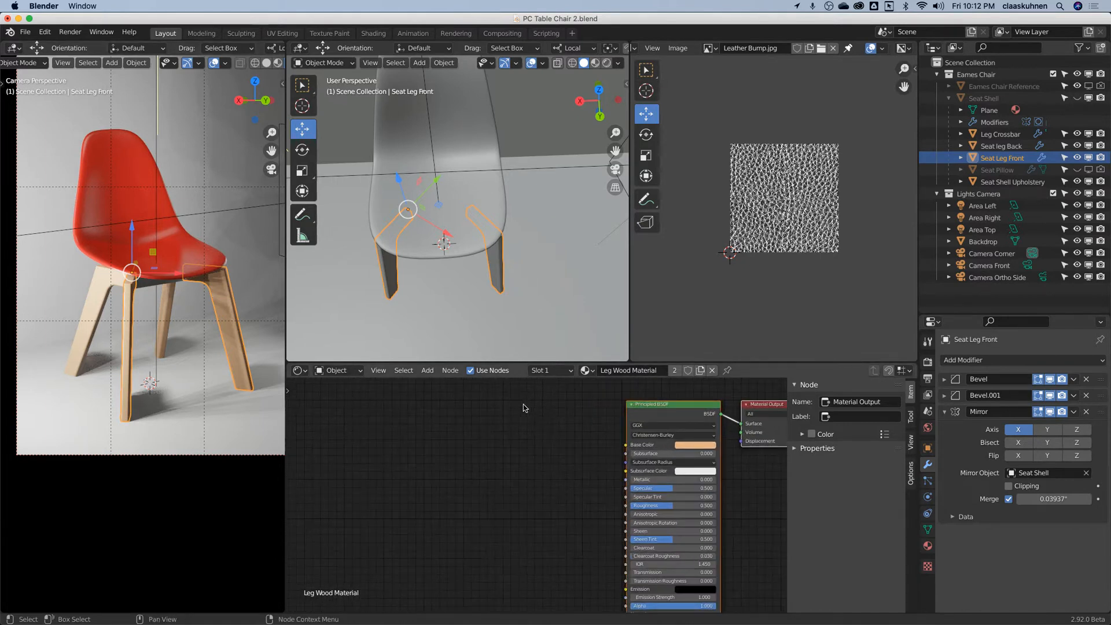
pyautogui.click(429, 371)
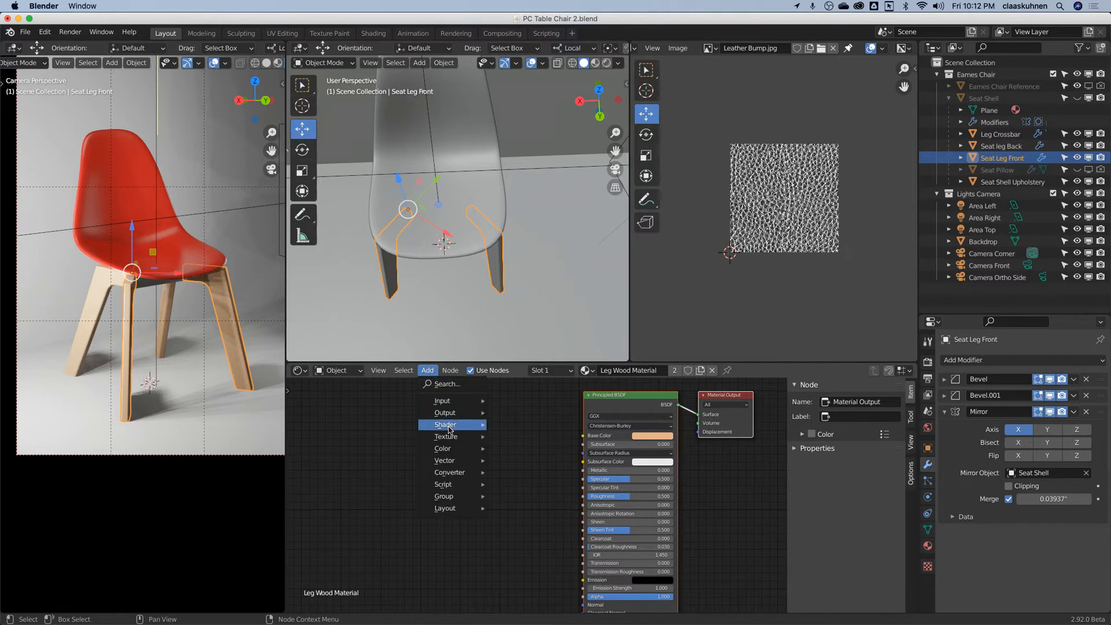
pyautogui.moveTo(446, 438)
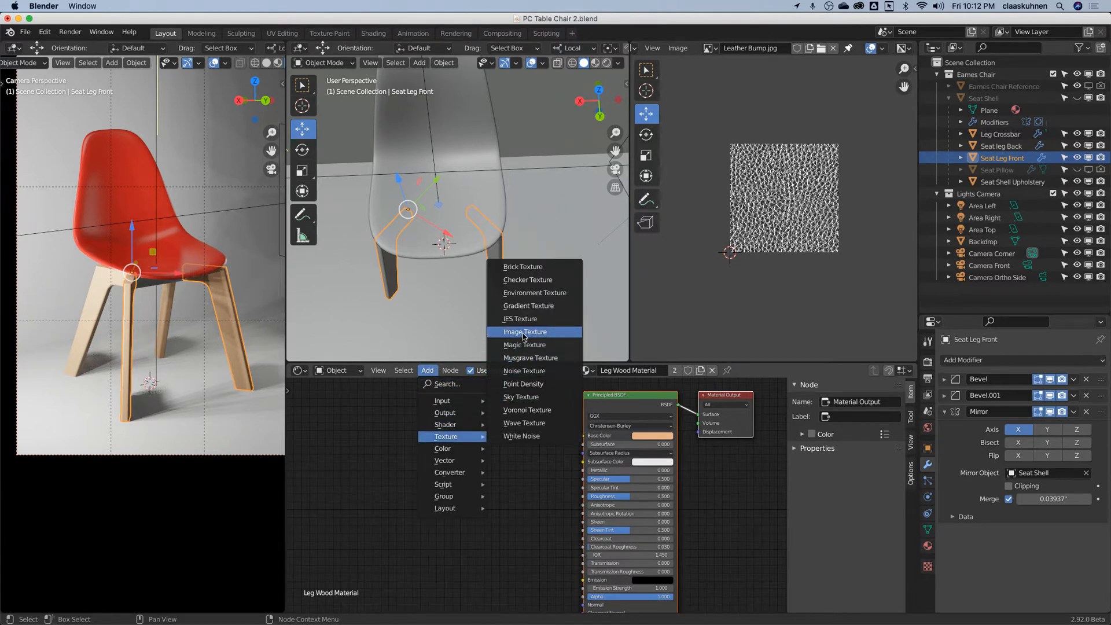
pyautogui.click(523, 337)
pyautogui.click(434, 438)
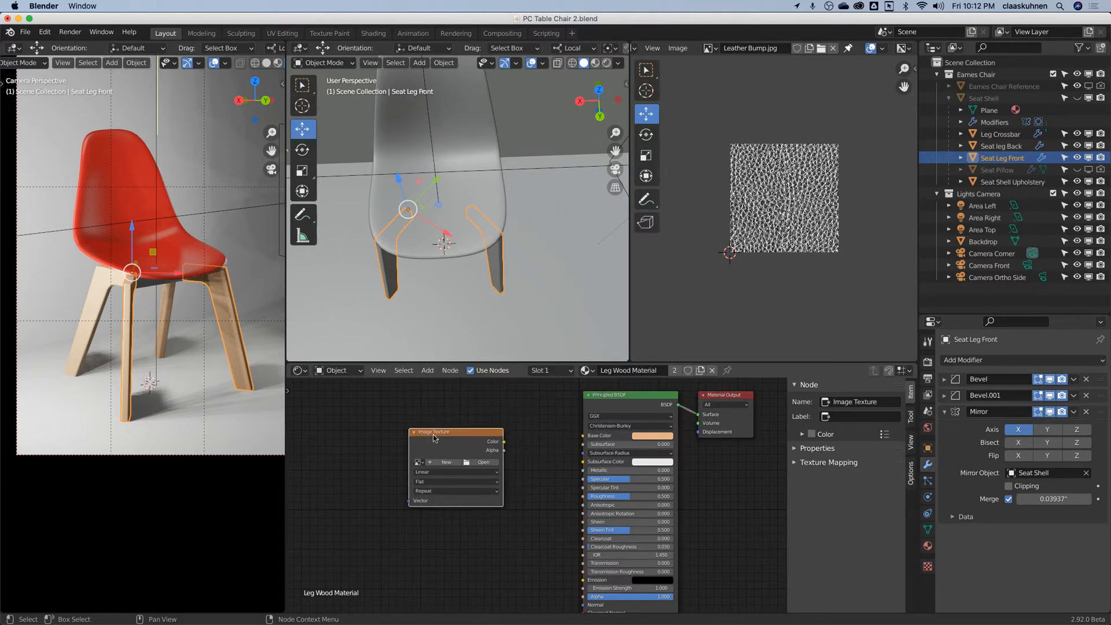
# Step: Load Wood Color.jpg from the PC Table Chair Textures folder into the image node and connect its Color output to Base Color
pyautogui.click(481, 462)
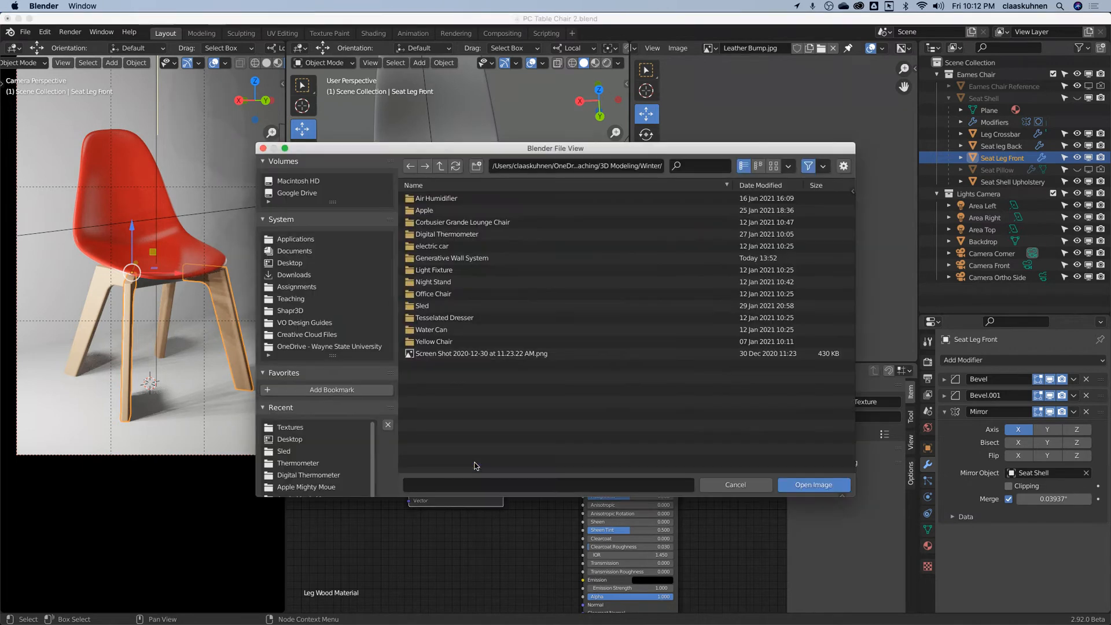
pyautogui.click(305, 263)
pyautogui.doubleClick(437, 257)
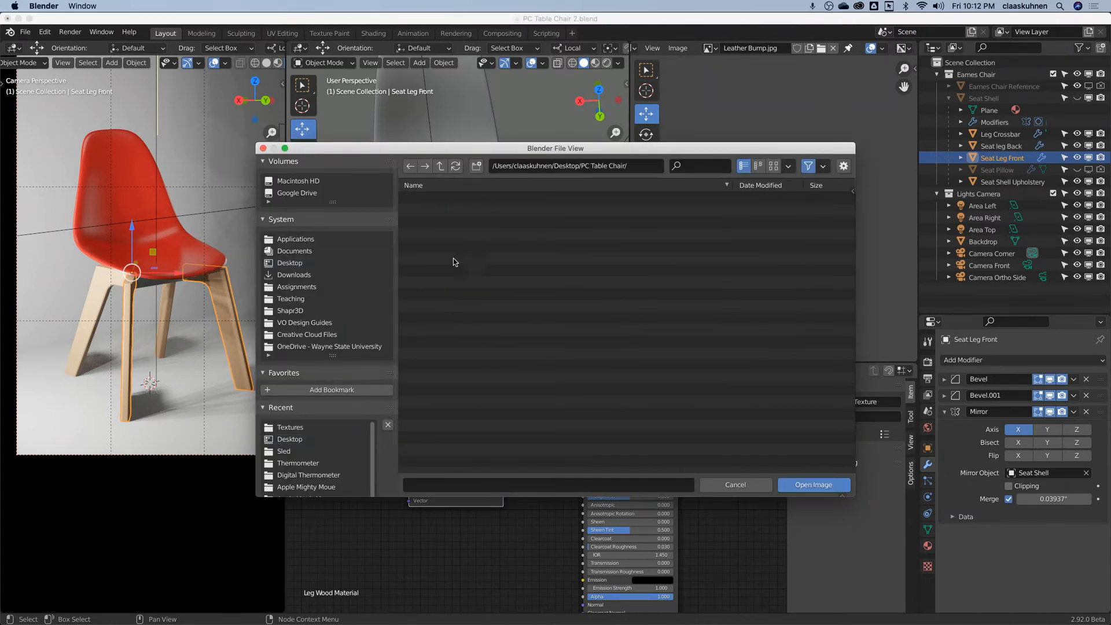
pyautogui.doubleClick(434, 210)
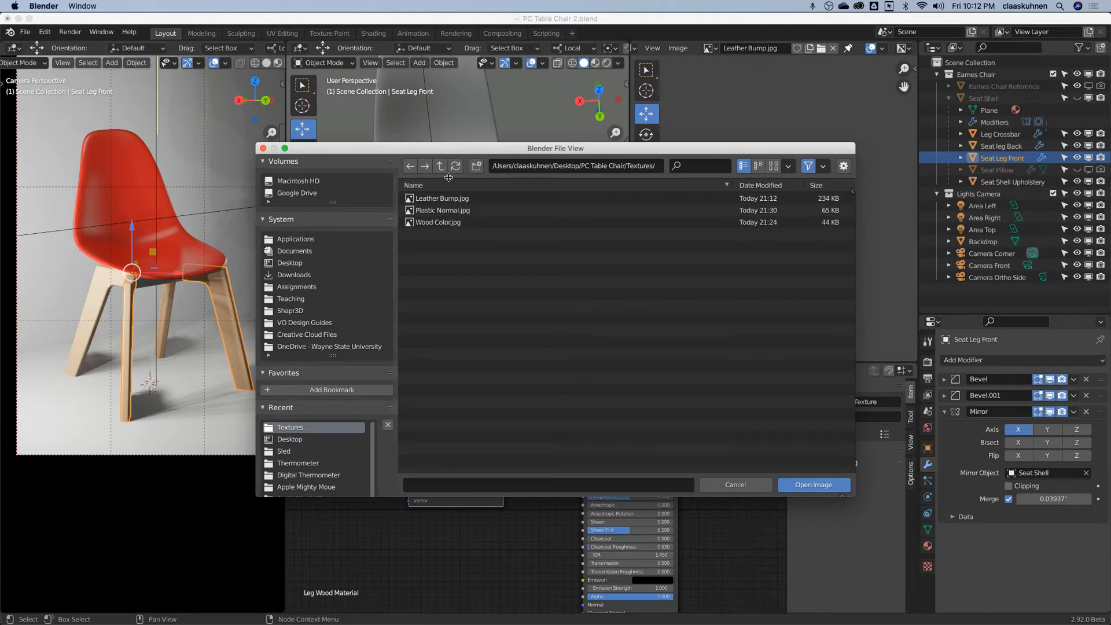
pyautogui.click(773, 166)
pyautogui.click(652, 229)
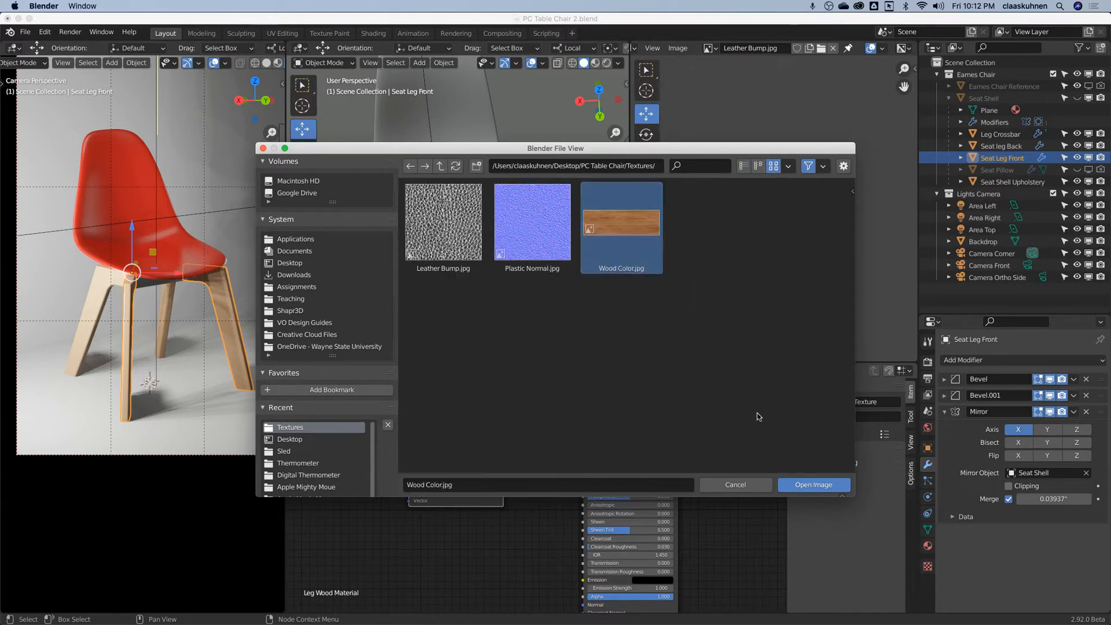
pyautogui.click(814, 484)
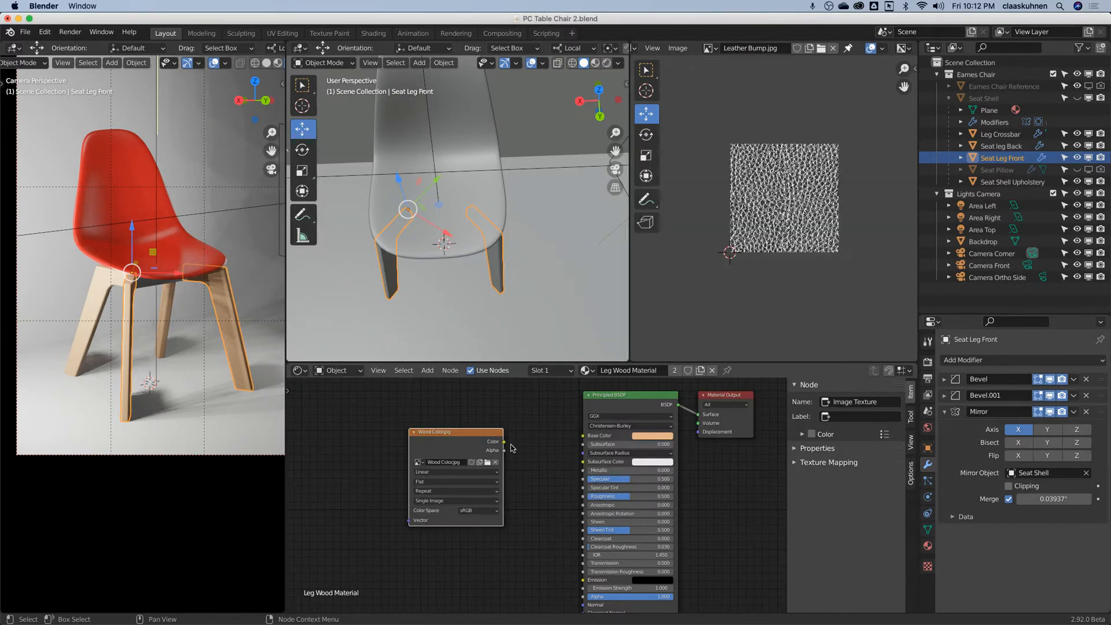
pyautogui.moveTo(504, 441); pyautogui.dragTo(584, 439)
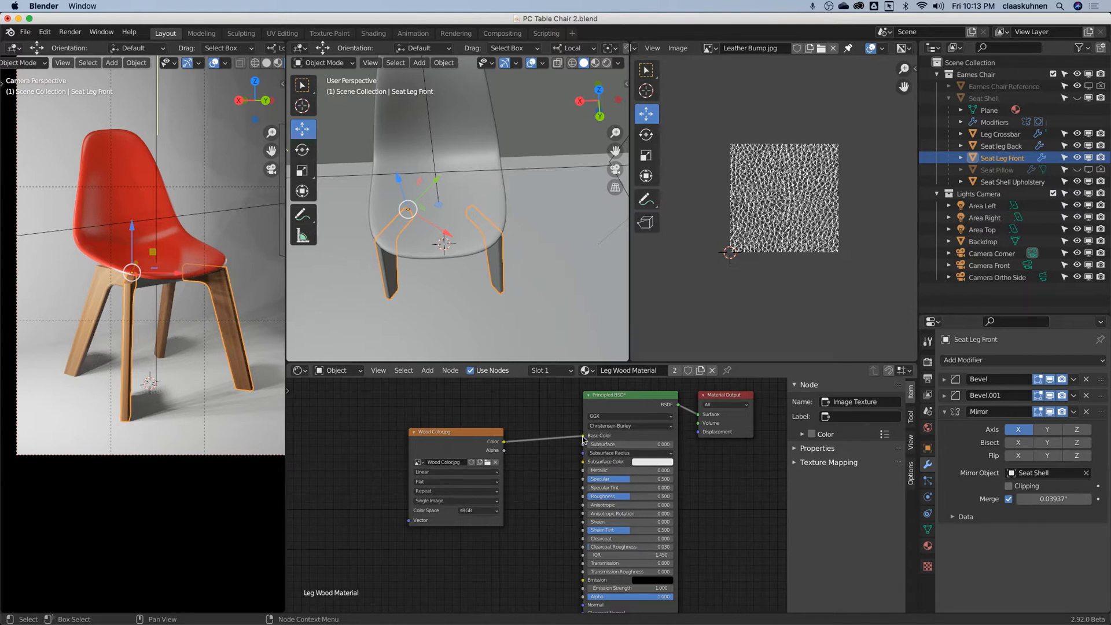
# Step: Examine the wood grain direction on the leg surfaces and joints up close and from the side
pyautogui.scroll(2, 151, 353)
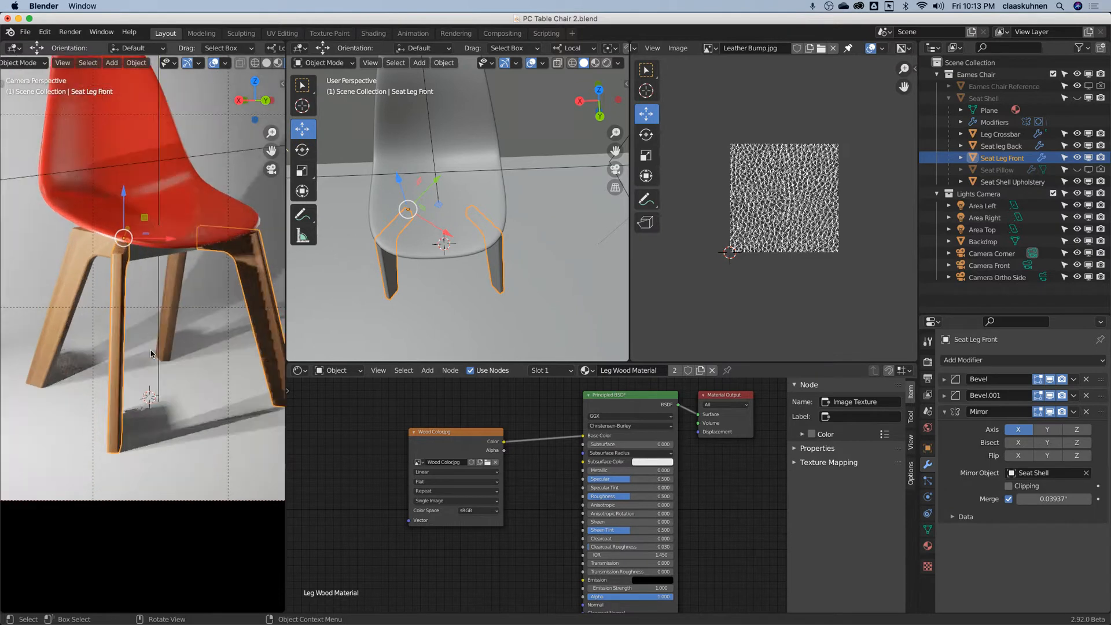
pyautogui.scroll(8, 151, 353)
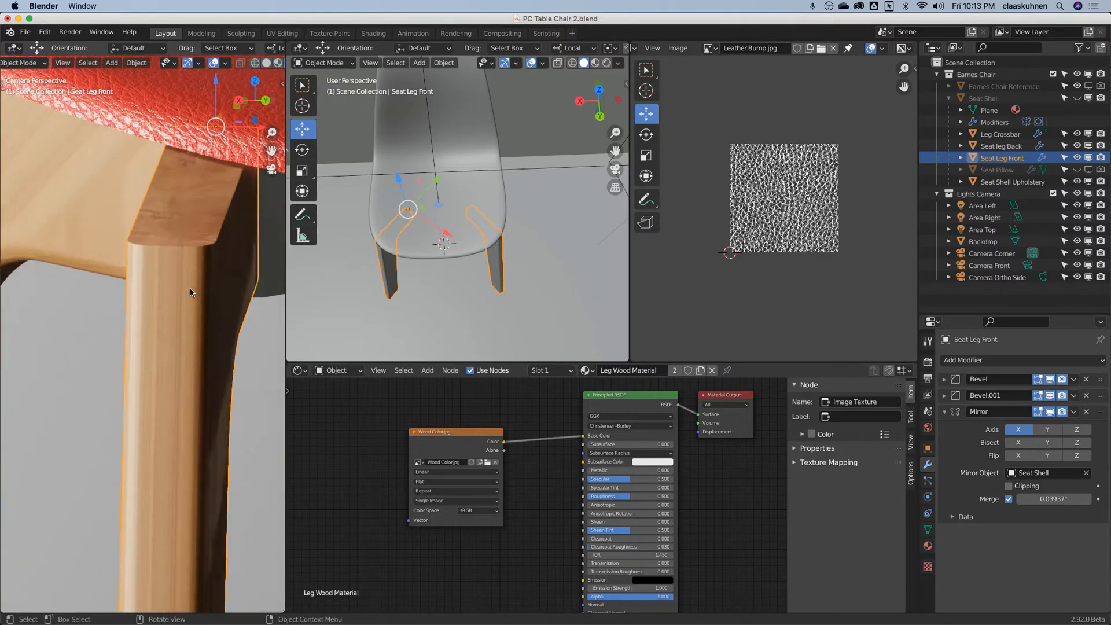
pyautogui.scroll(2, 149, 217)
pyautogui.scroll(-3, 149, 217)
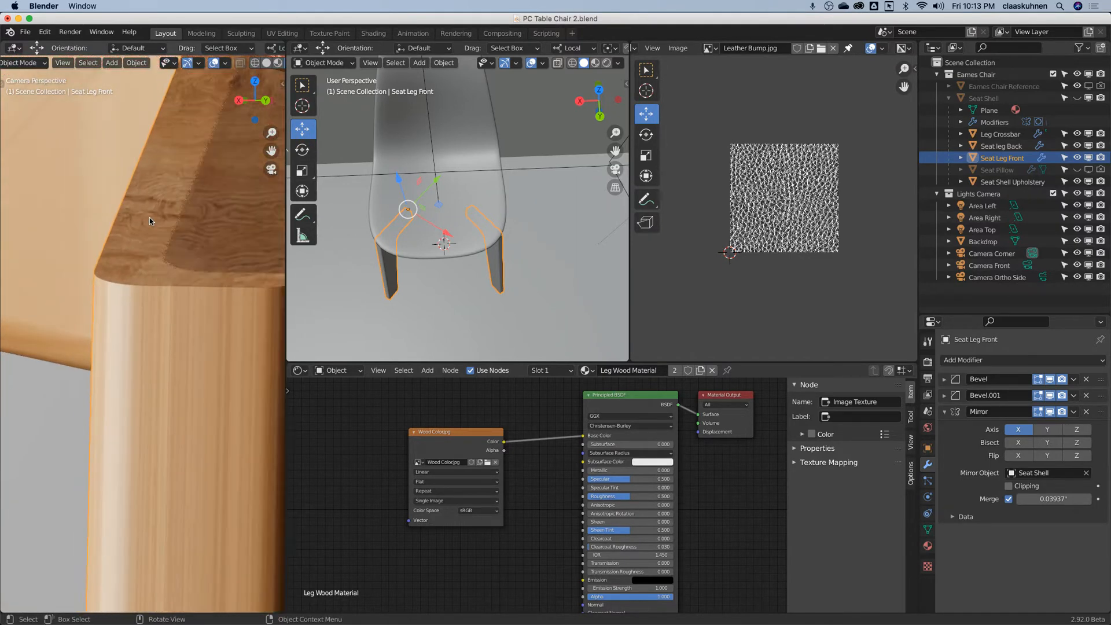
pyautogui.scroll(-1, 151, 223)
pyautogui.scroll(2, 151, 223)
pyautogui.scroll(-3, 151, 224)
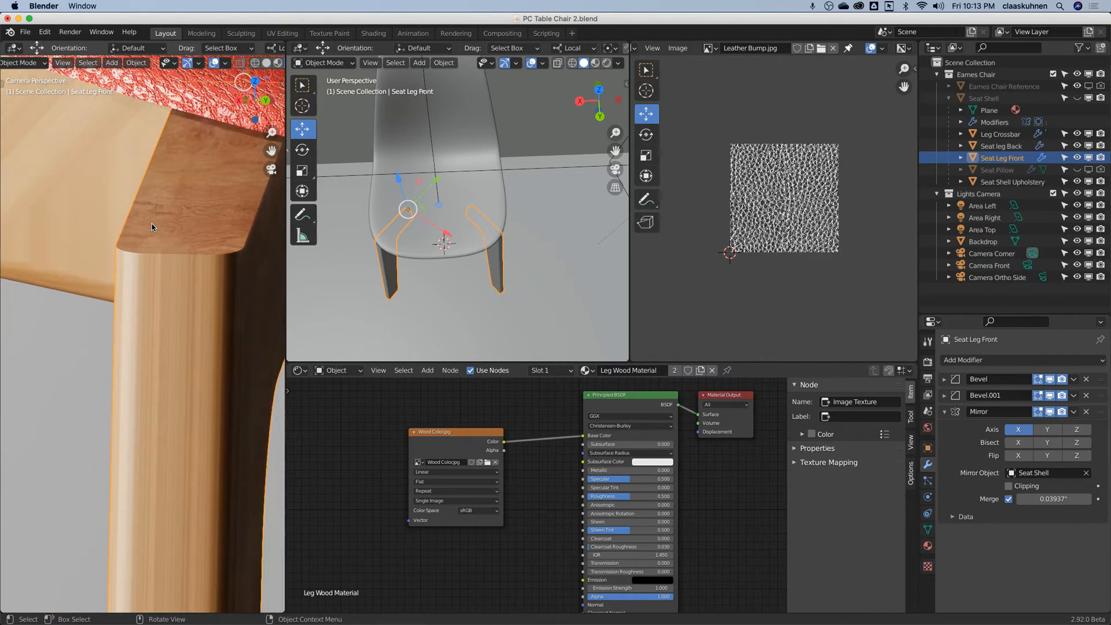
pyautogui.moveTo(146, 238); pyautogui.dragTo(223, 258, button='middle')
pyautogui.scroll(7, 226, 451)
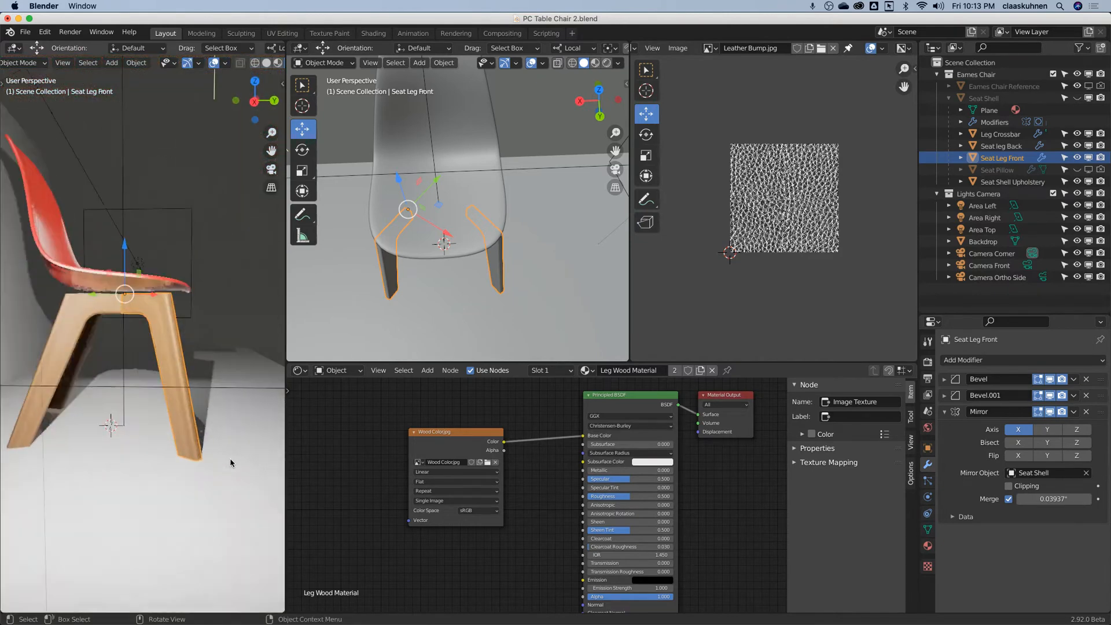
pyautogui.scroll(4, 217, 316)
pyautogui.scroll(5, 167, 264)
# Step: Select the leg crossbar and assign the existing Leg Wood Material to it
pyautogui.keyDown('shift'); pyautogui.moveTo(156, 260); pyautogui.dragTo(160, 285, button='middle'); pyautogui.keyUp('shift')
pyautogui.scroll(-4, 221, 276)
pyautogui.scroll(-4, 217, 273)
pyautogui.click(160, 285)
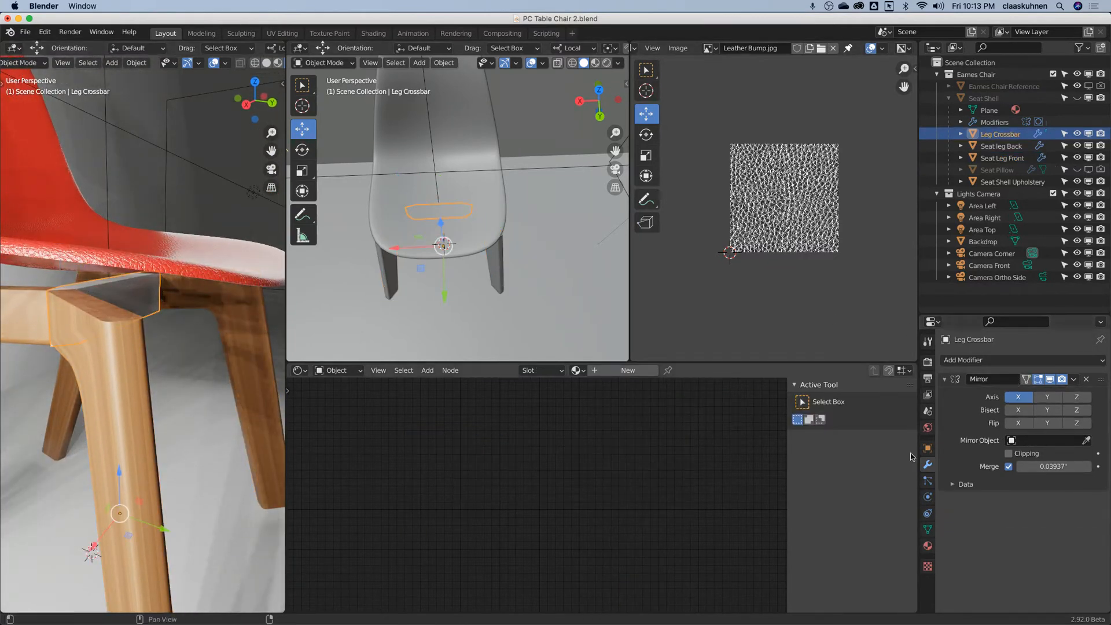
pyautogui.click(927, 546)
pyautogui.click(947, 409)
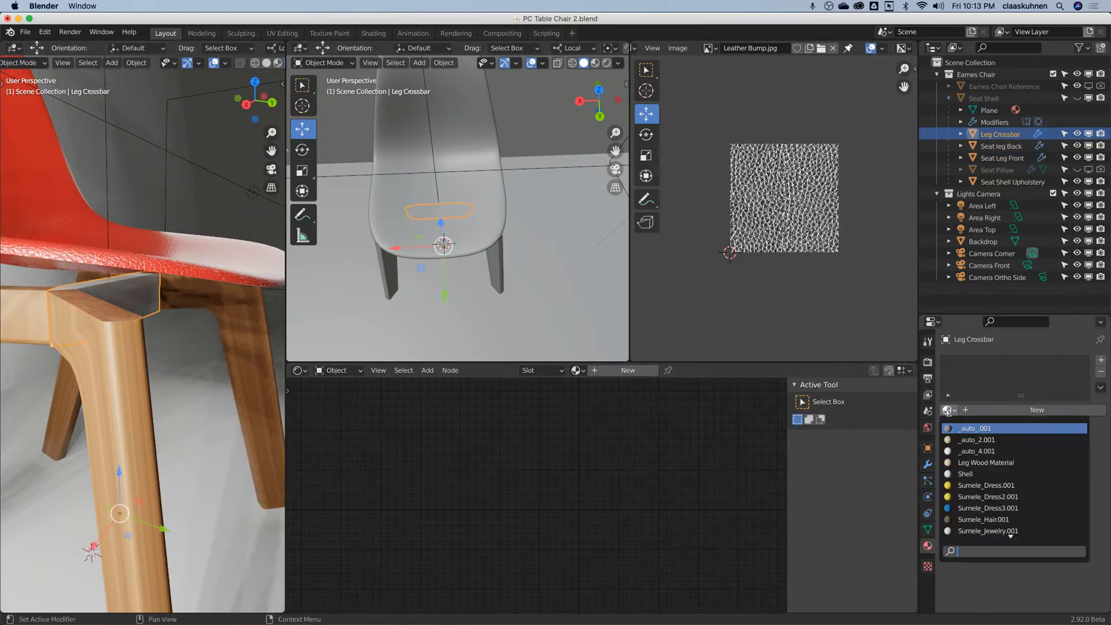
pyautogui.write('wo')
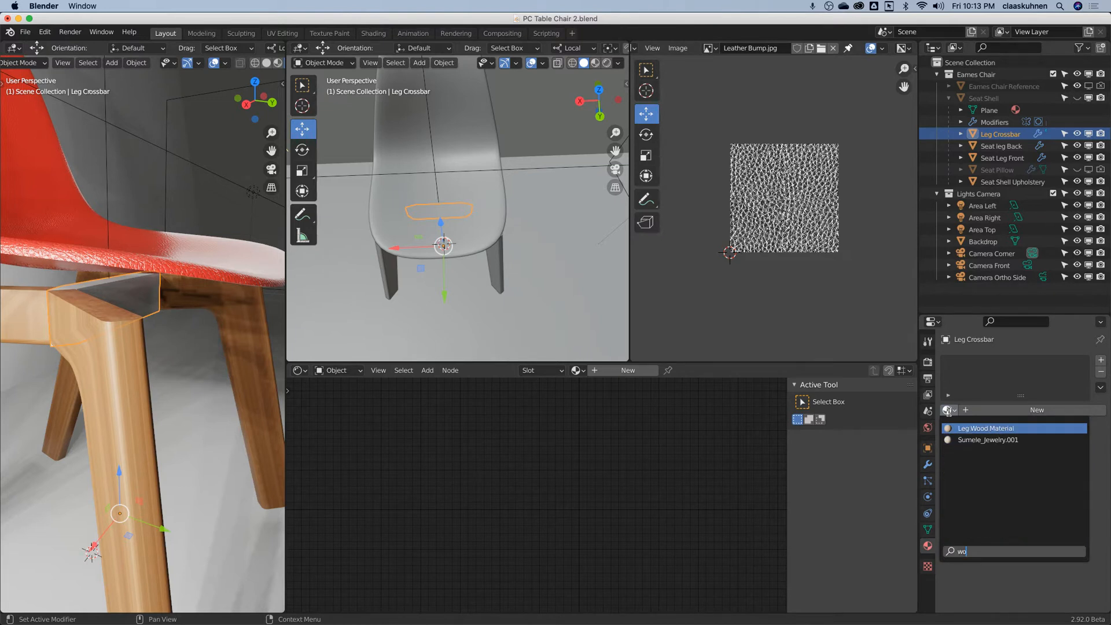
pyautogui.press('Return')
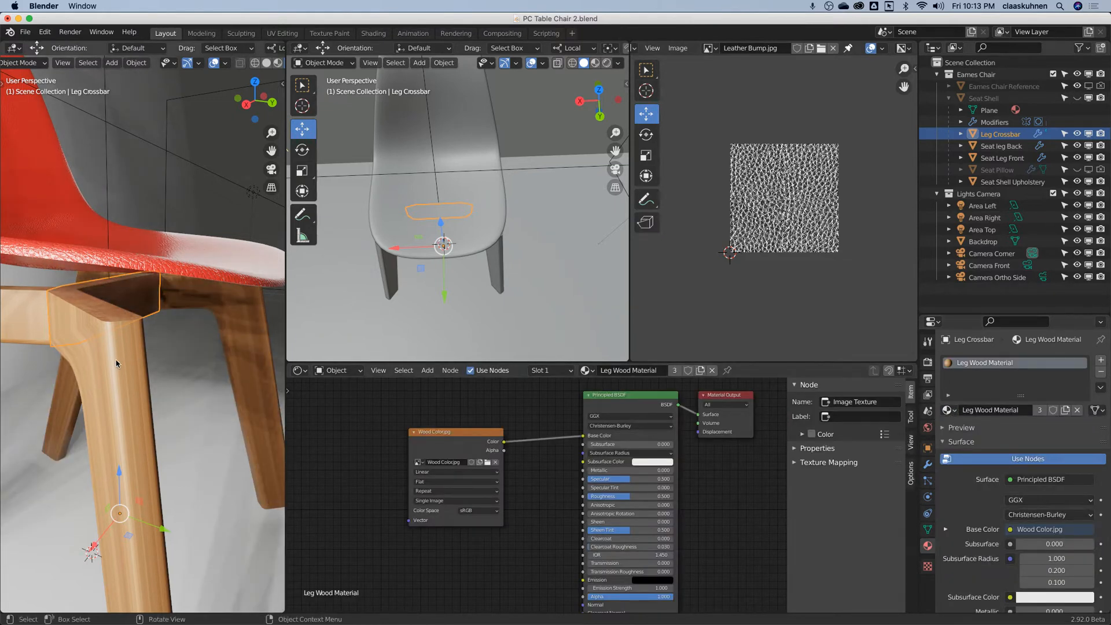
# Step: Select the front leg again and display Wood Color.jpg in the image editor
pyautogui.click(117, 363)
pyautogui.moveTo(117, 363); pyautogui.dragTo(129, 344, button='middle')
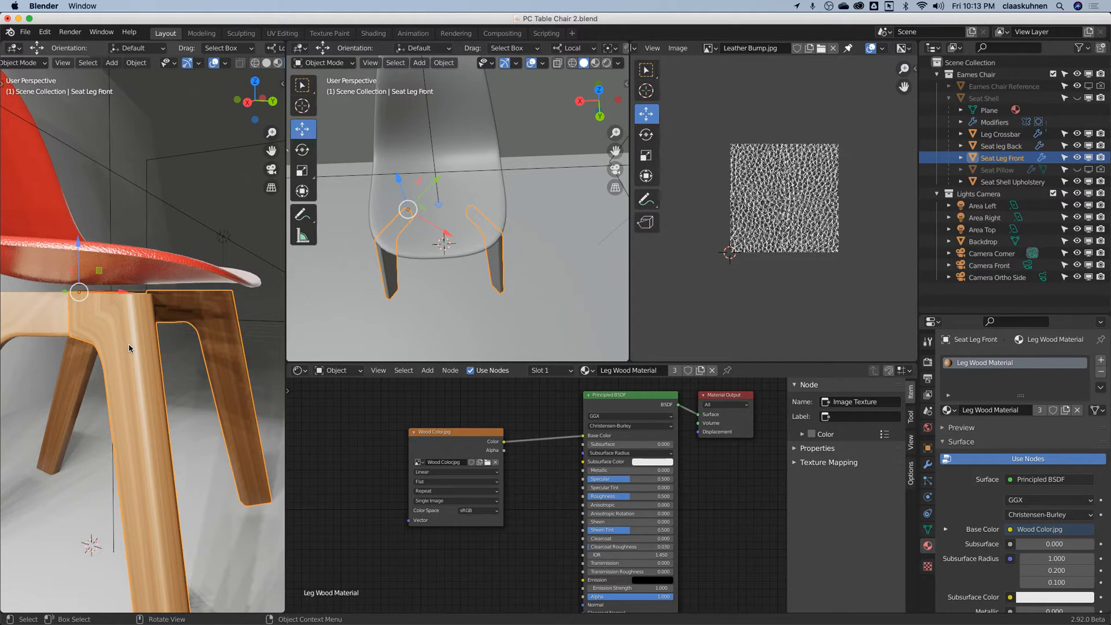
pyautogui.scroll(-3, 129, 343)
pyautogui.moveTo(129, 343); pyautogui.dragTo(106, 332, button='middle')
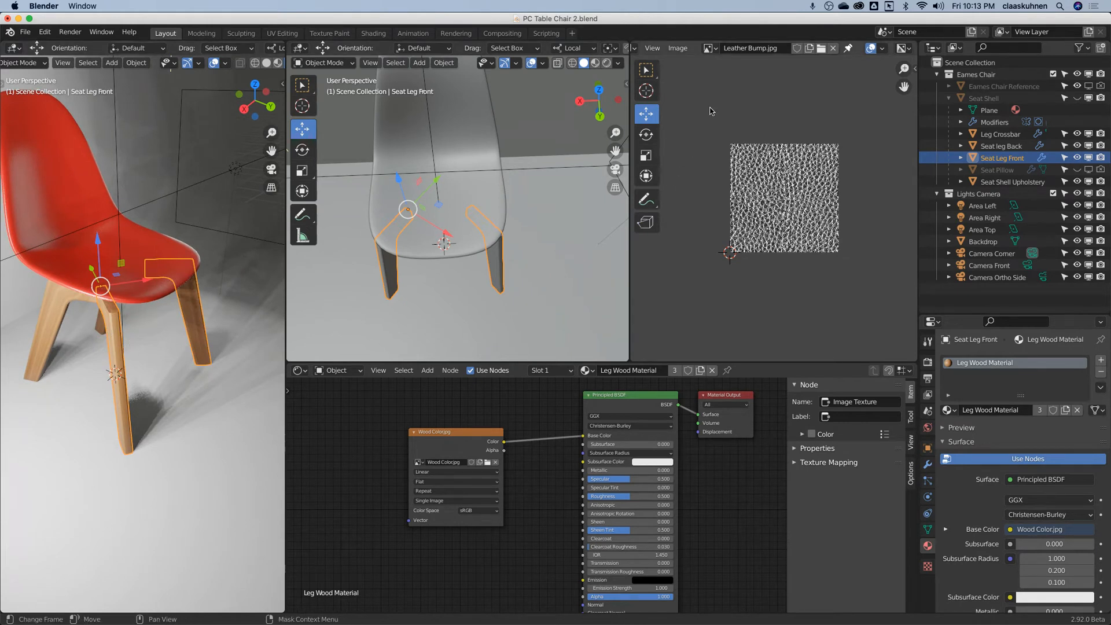
pyautogui.click(710, 49)
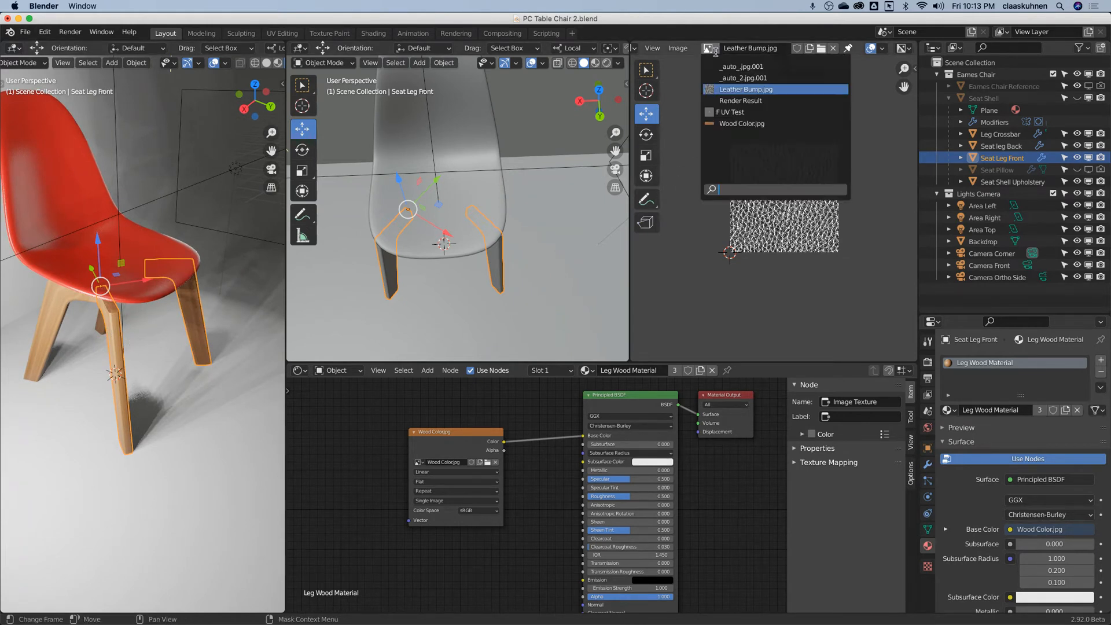
pyautogui.click(733, 123)
pyautogui.scroll(4, 783, 181)
pyautogui.scroll(-2, 783, 181)
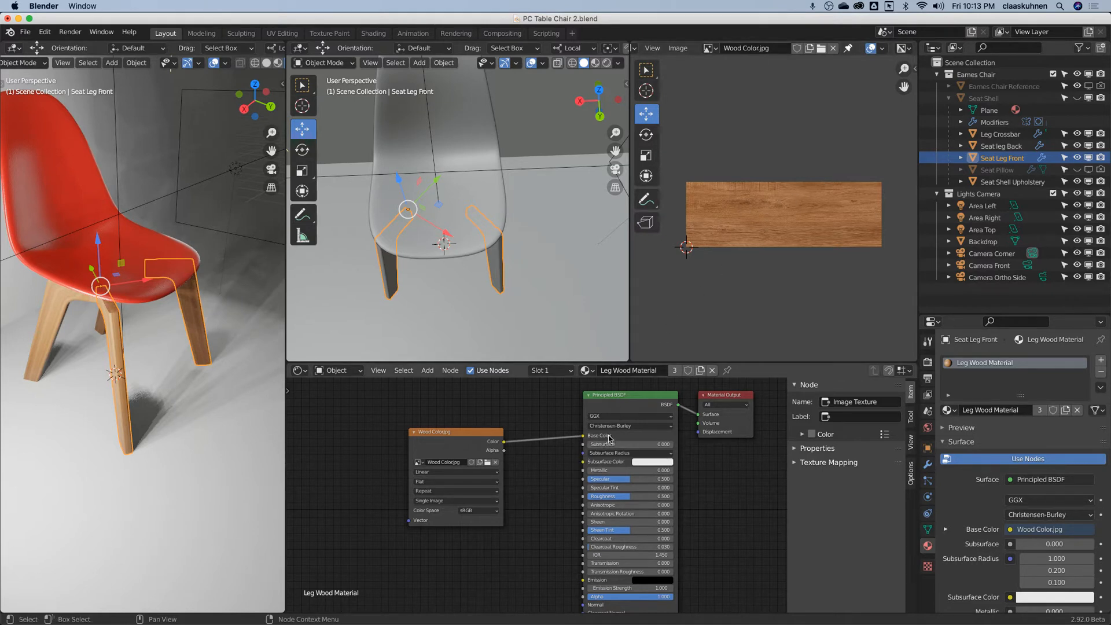
pyautogui.click(709, 48)
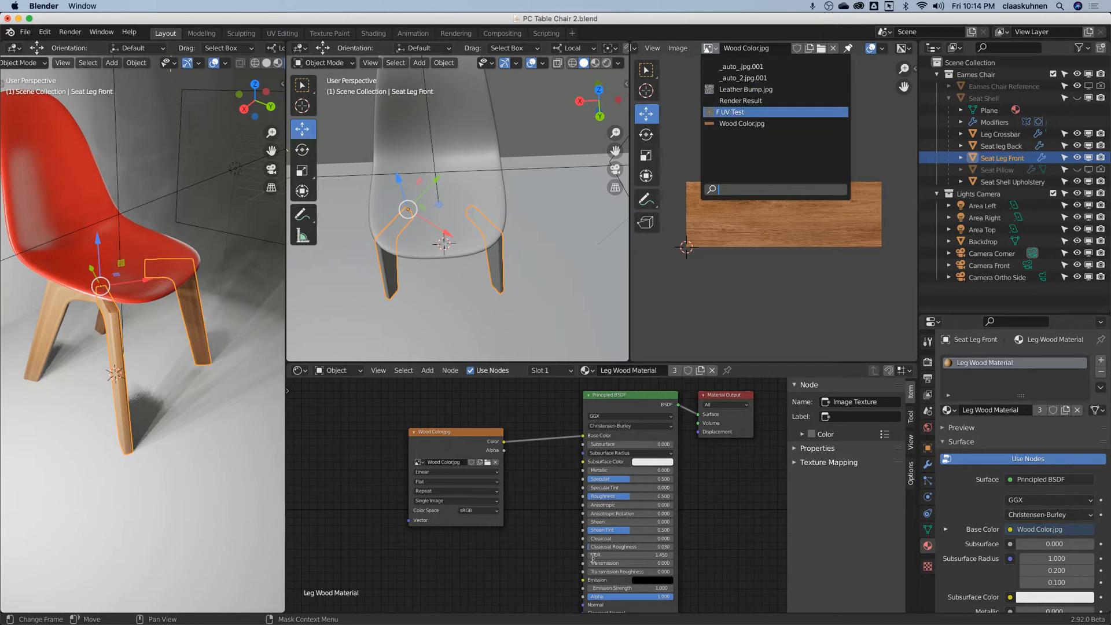
pyautogui.click(566, 589)
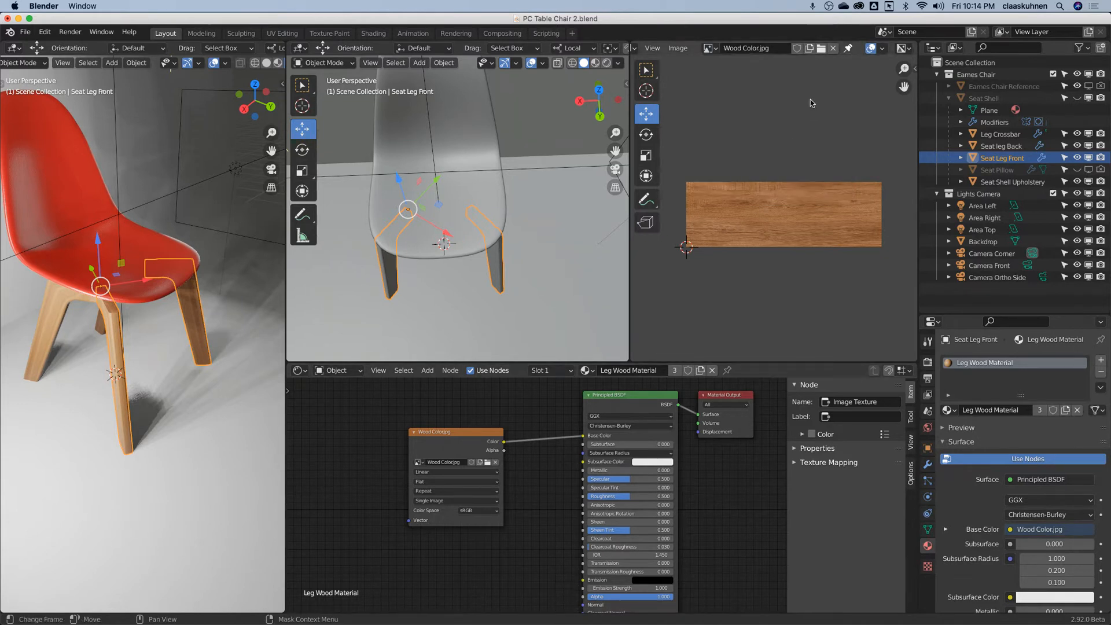
# Step: Widen the image editor and frame the whole wood texture in it
pyautogui.scroll(2, 741, 193)
pyautogui.moveTo(628, 257); pyautogui.dragTo(514, 257)
pyautogui.moveTo(716, 231); pyautogui.dragTo(700, 194, button='middle')
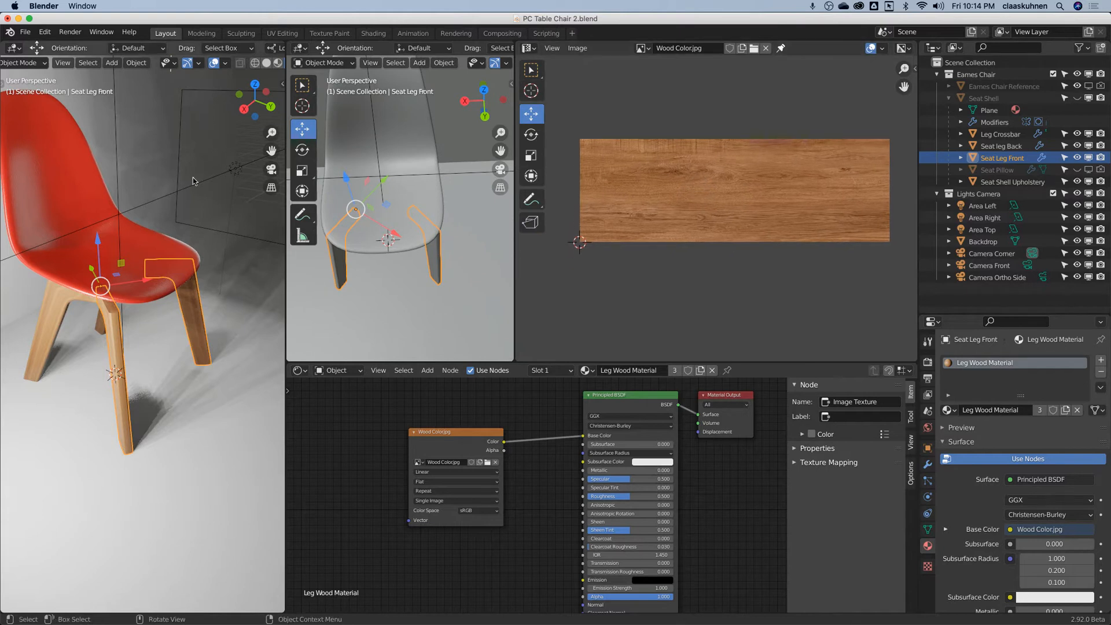
# Step: Enter Edit Mode on the front leg, select all of its faces and apply a standard Unwrap
pyautogui.click(324, 62)
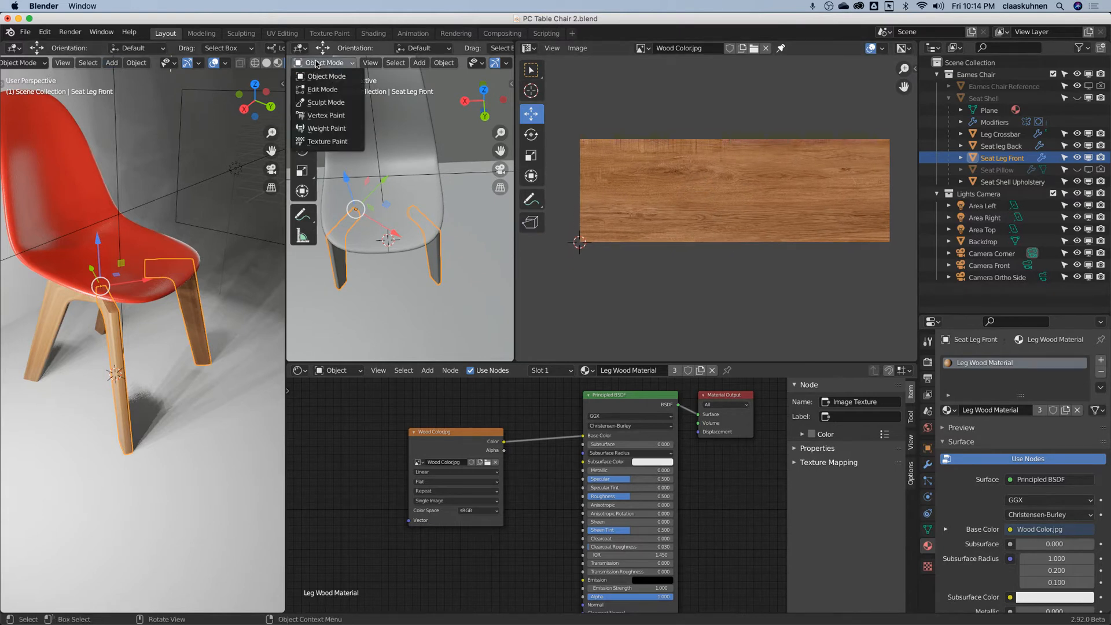
pyautogui.click(322, 88)
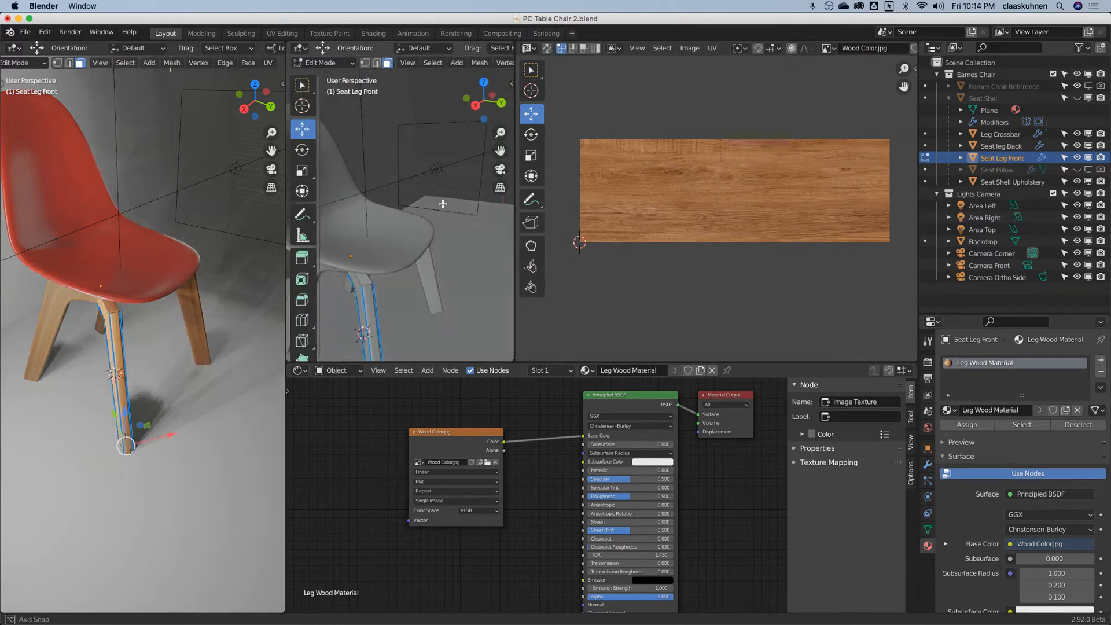
pyautogui.press('KP_Decimal')
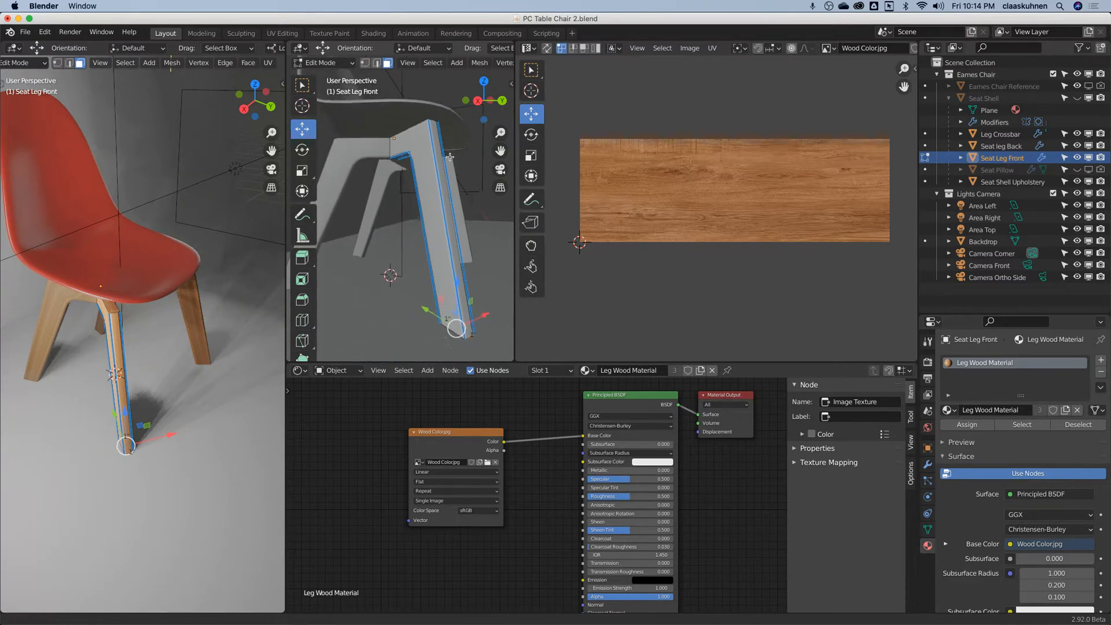
pyautogui.press('a')
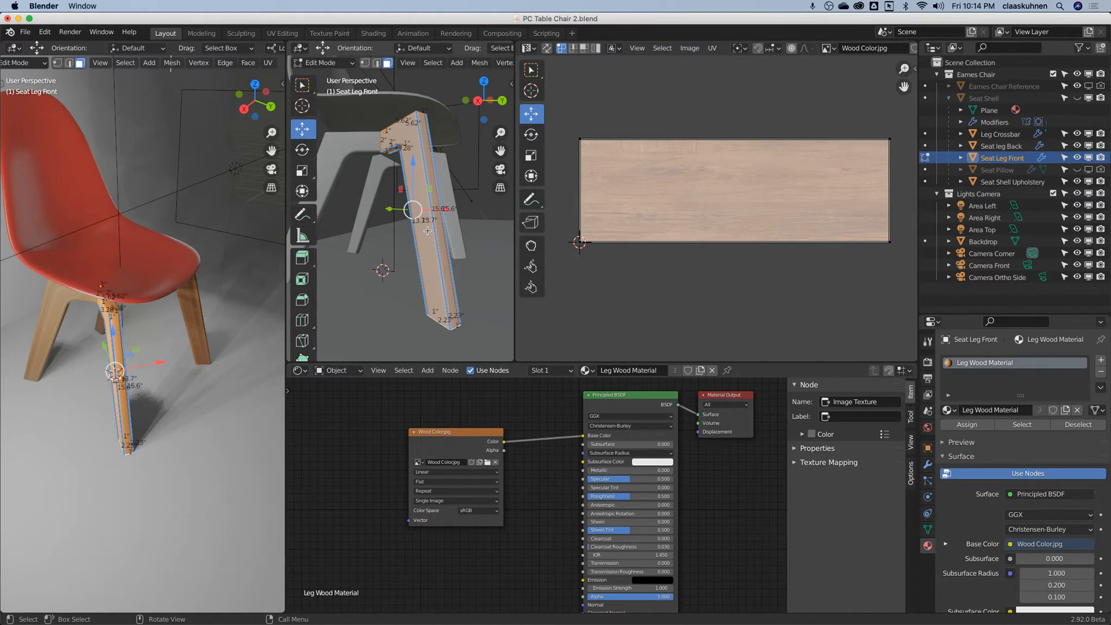
pyautogui.press('u')
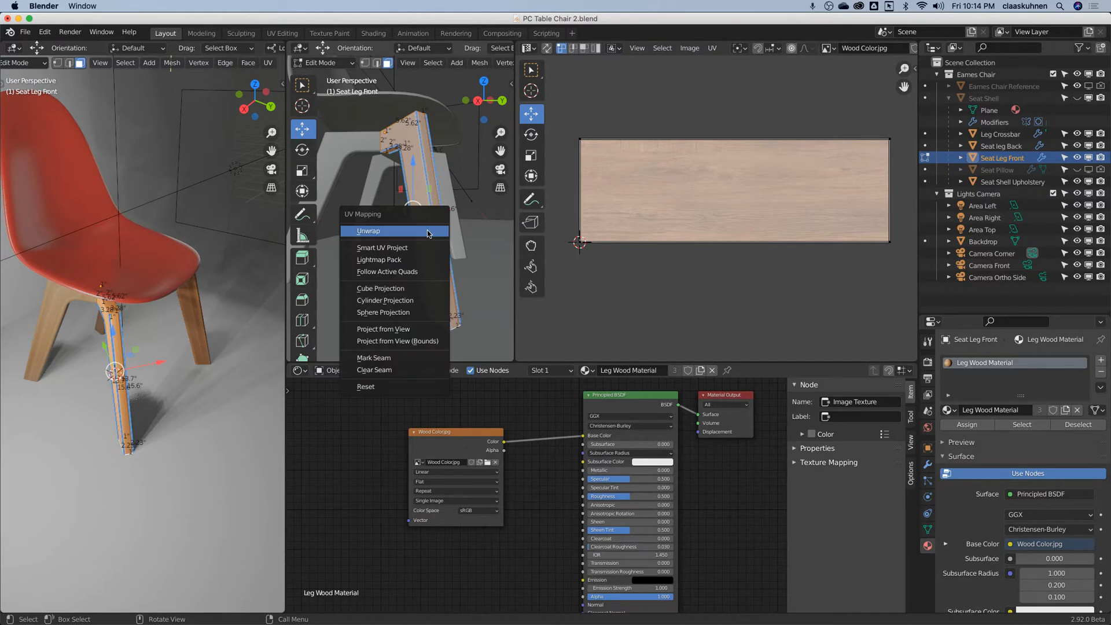
pyautogui.click(427, 231)
pyautogui.scroll(10, 140, 314)
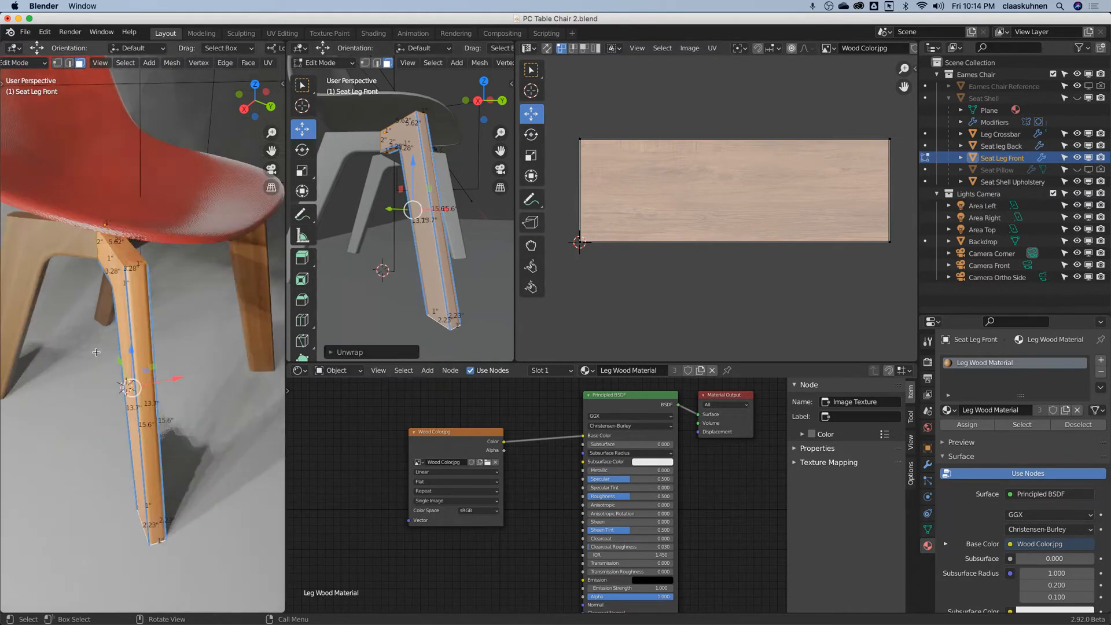
pyautogui.moveTo(140, 314); pyautogui.dragTo(91, 360, button='middle')
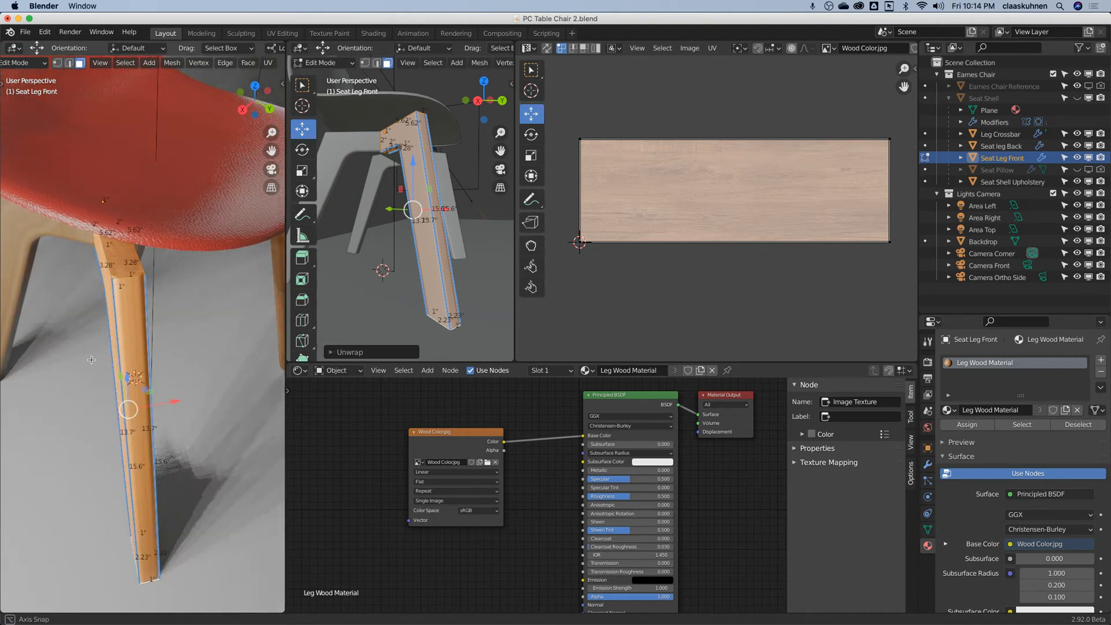
pyautogui.moveTo(91, 360); pyautogui.dragTo(116, 349, button='middle')
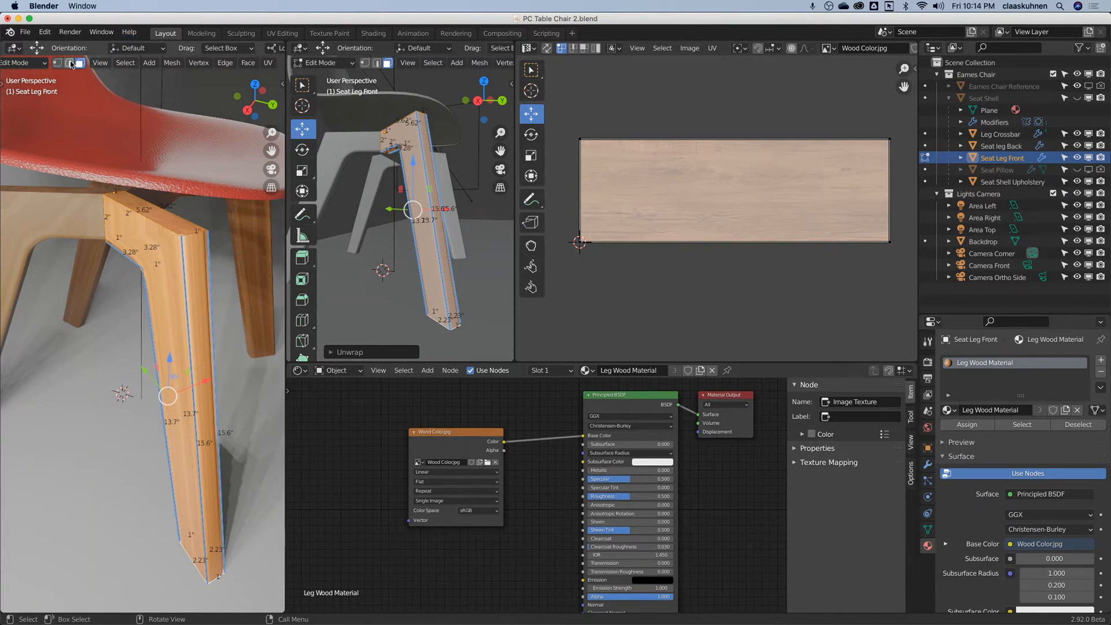
# Step: Mark the boundary of the front leg's broad side face as a seam and unwrap all of the leg's faces
pyautogui.click(157, 268)
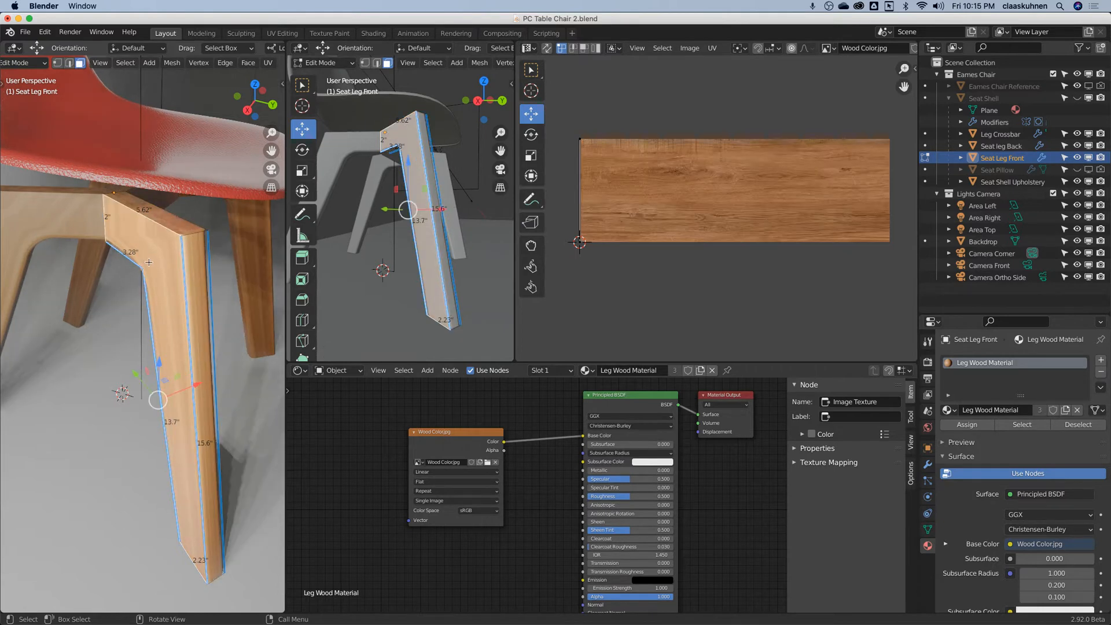
pyautogui.click(225, 63)
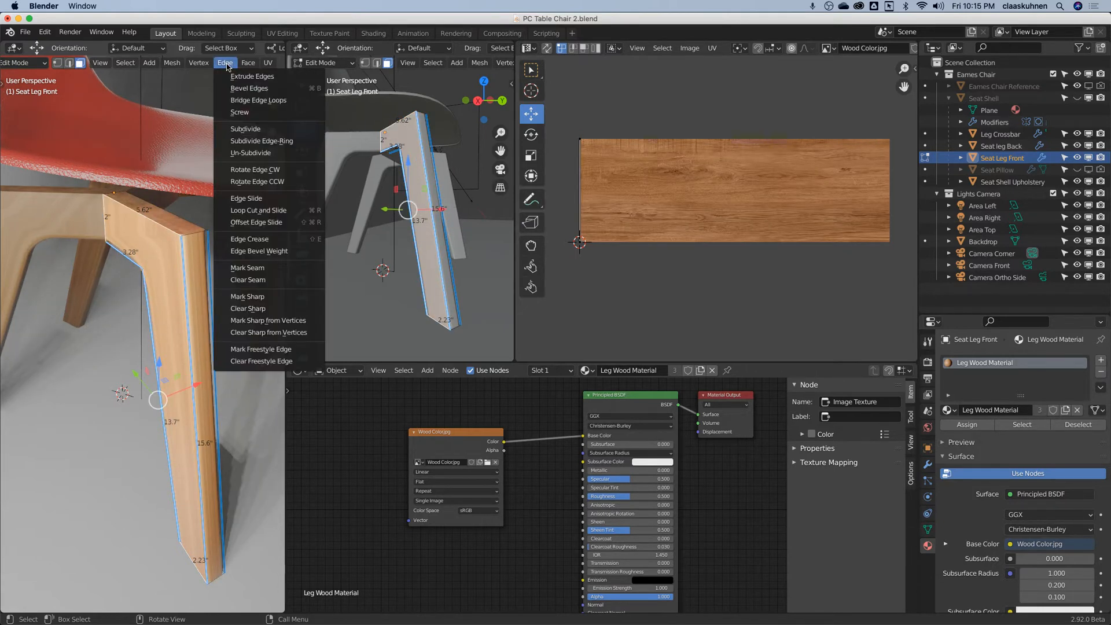
pyautogui.click(263, 269)
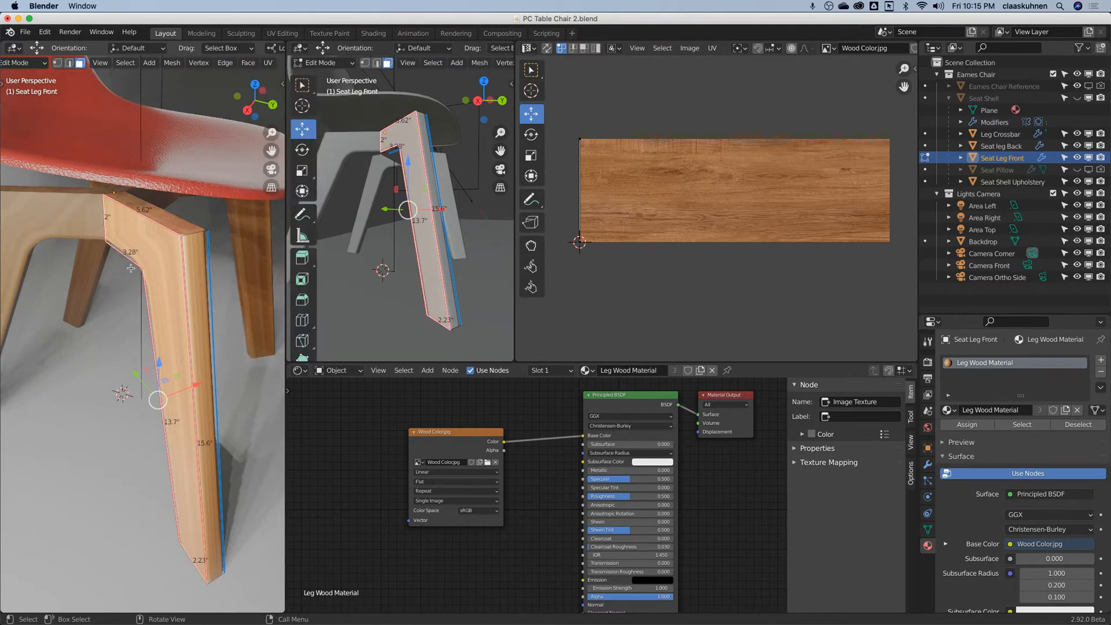
pyautogui.press('a')
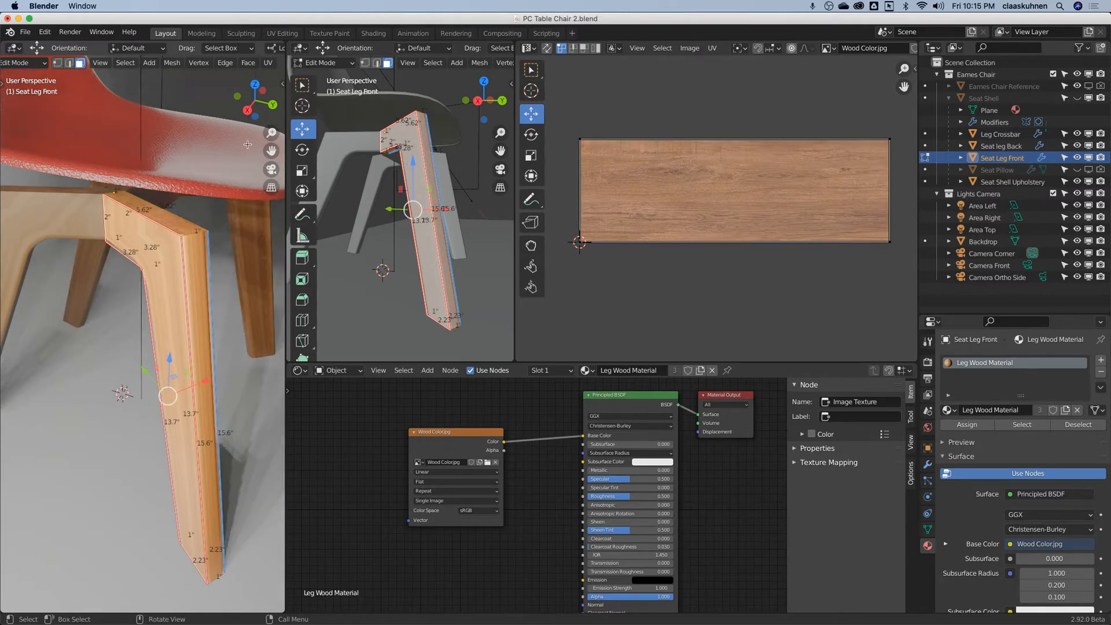
pyautogui.click(268, 62)
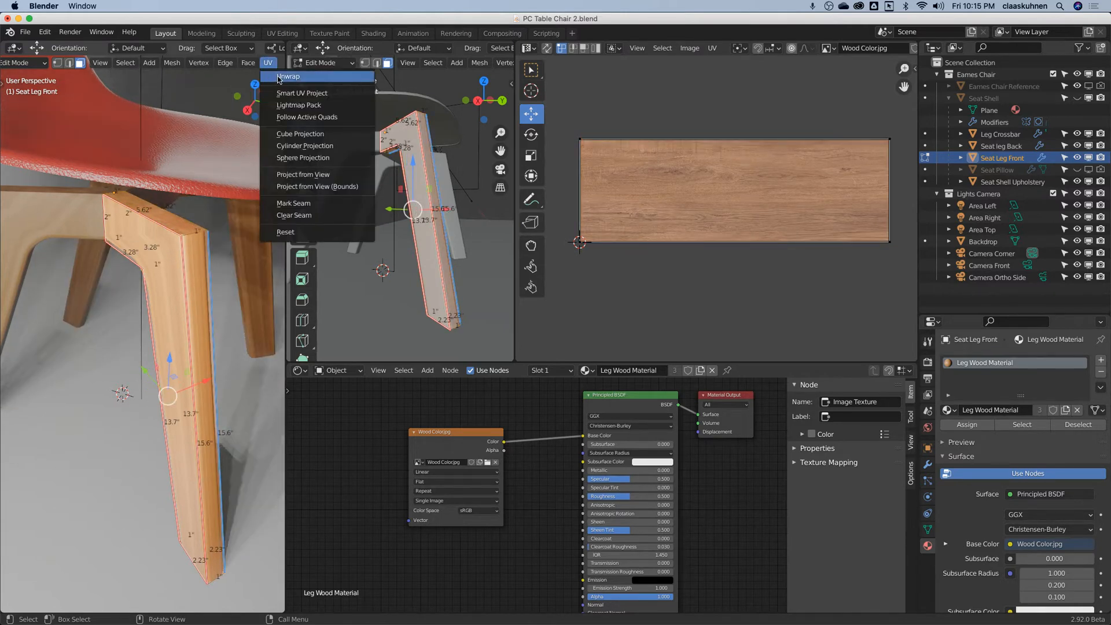
pyautogui.click(278, 77)
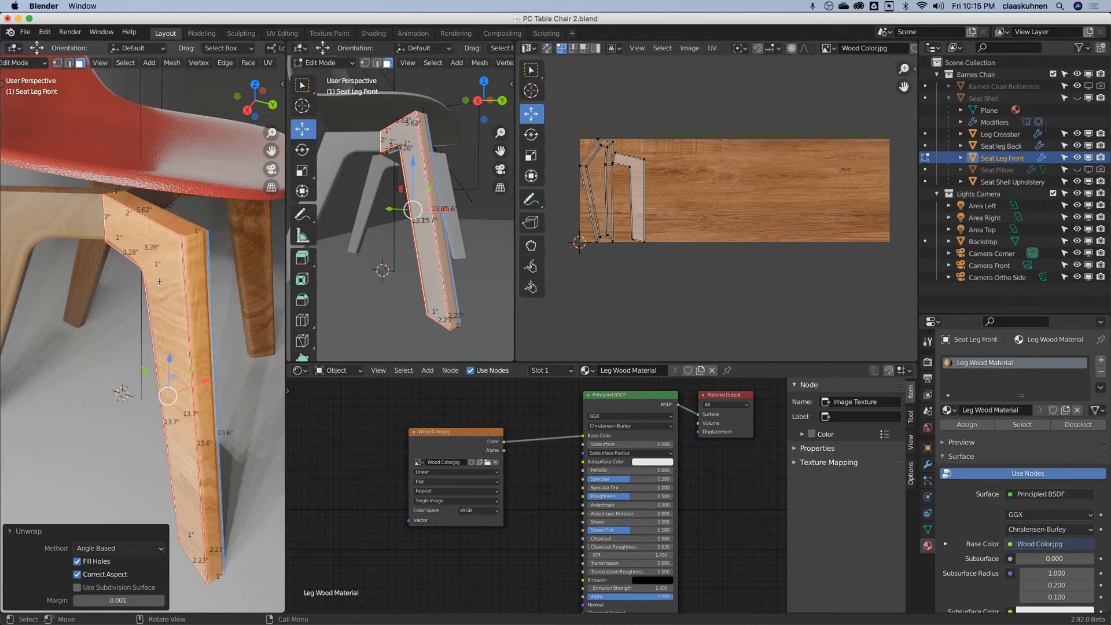
# Step: Mark the boundary of the leg's opposite broad side face as a seam and unwrap that face
pyautogui.moveTo(159, 282); pyautogui.dragTo(84, 234, button='middle')
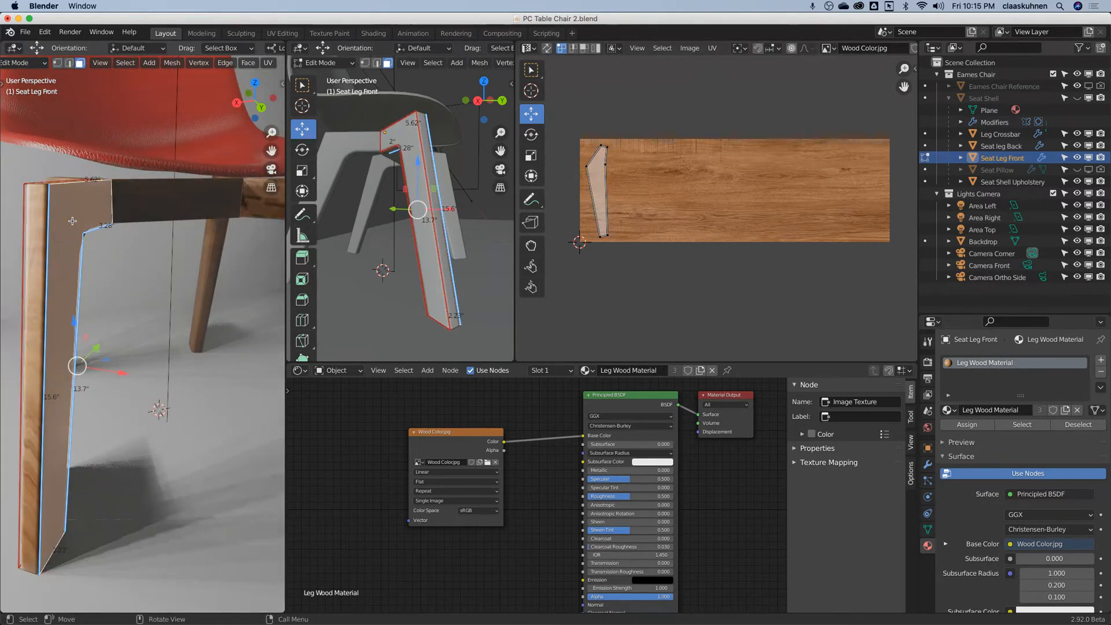
pyautogui.click(225, 62)
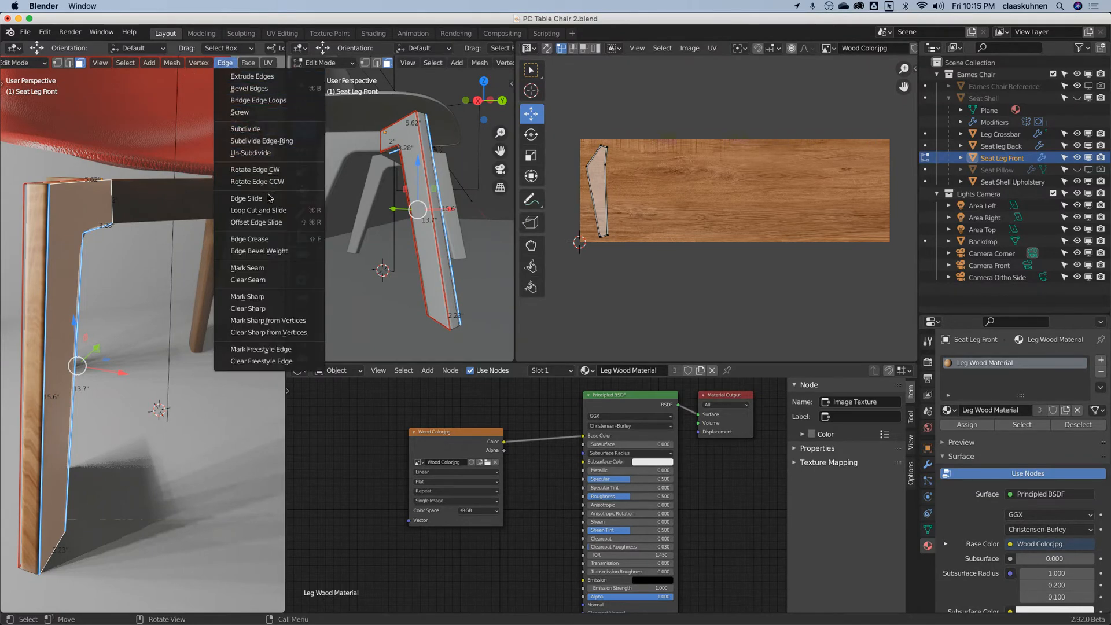
pyautogui.click(280, 268)
pyautogui.click(268, 63)
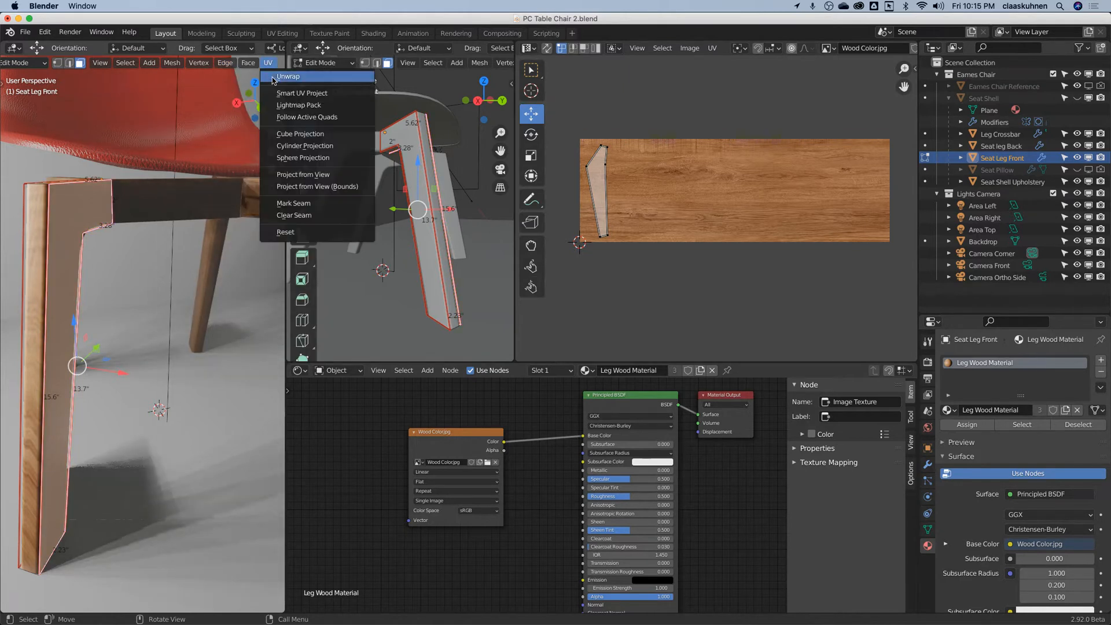
pyautogui.click(273, 77)
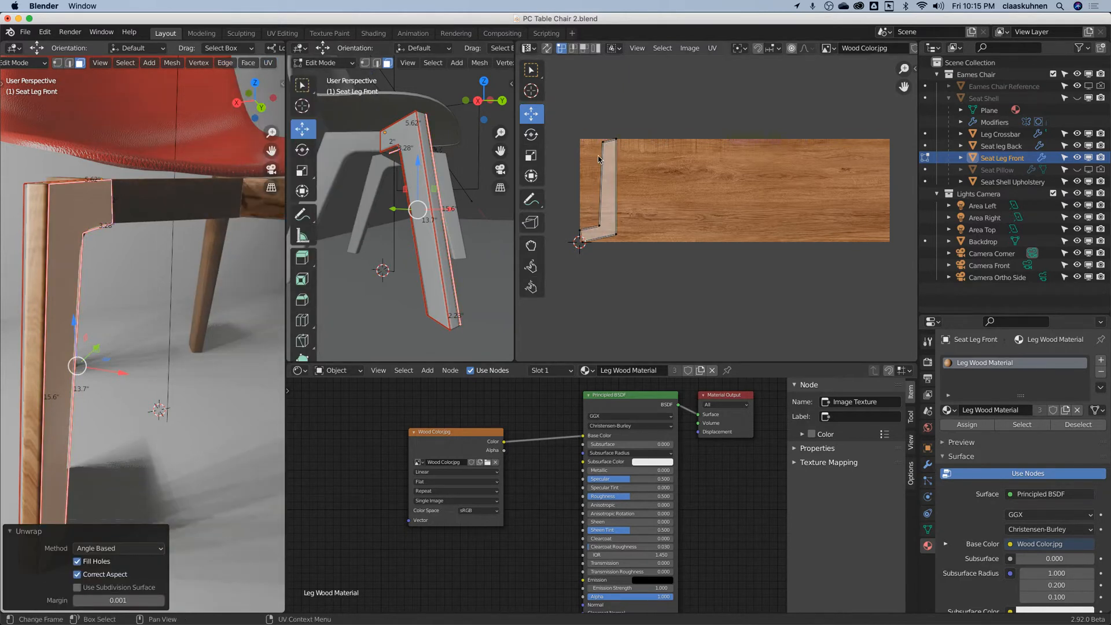
pyautogui.moveTo(81, 260); pyautogui.dragTo(156, 273, button='middle')
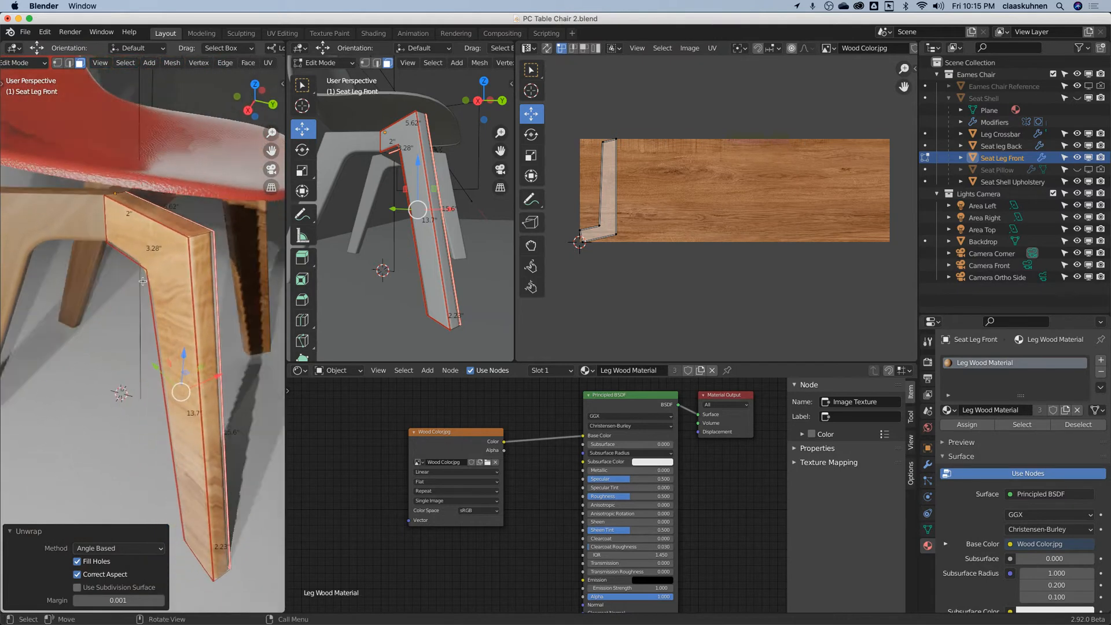
pyautogui.press('a')
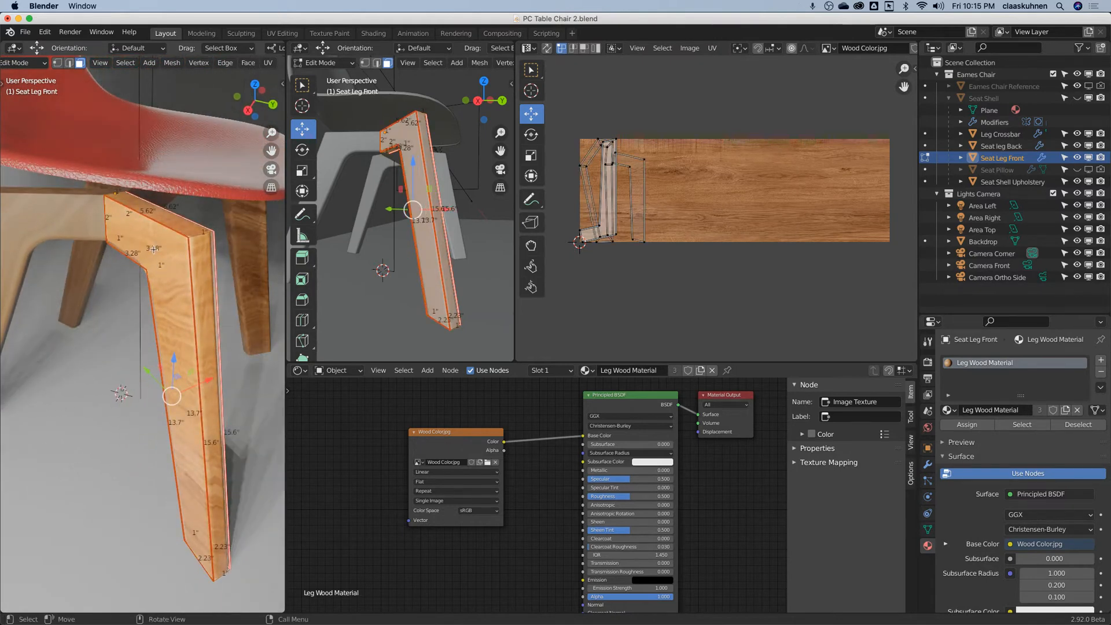
# Step: In wireframe, mark the short edges at the upper inner end and at the foot of the leg's outer strip as seams
pyautogui.click(165, 217)
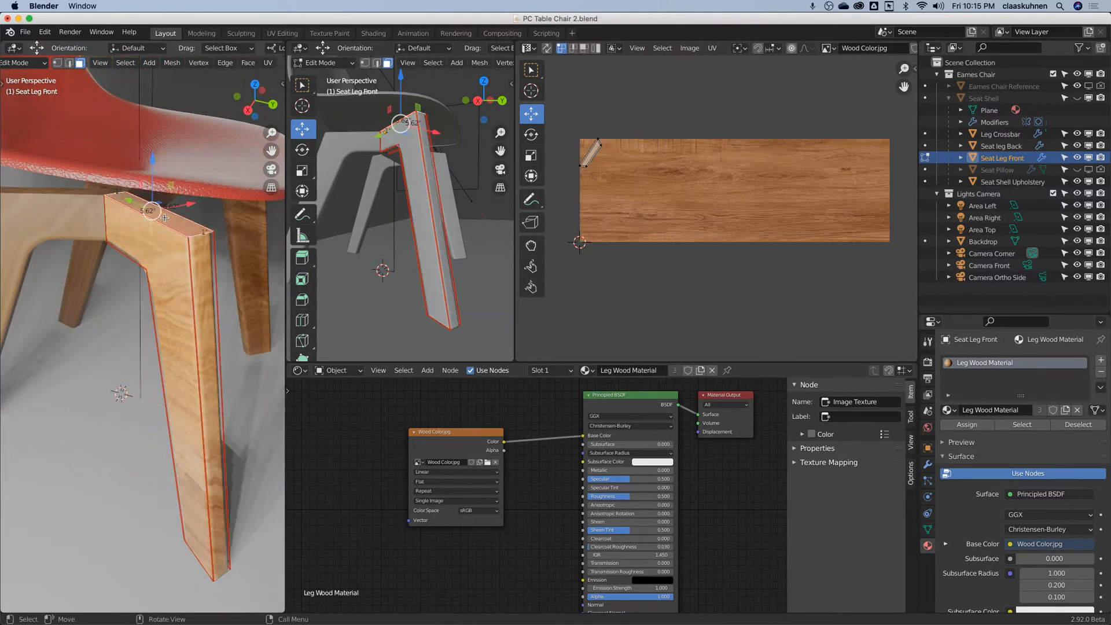
pyautogui.keyDown('shift'); pyautogui.click(200, 264); pyautogui.keyUp('shift')
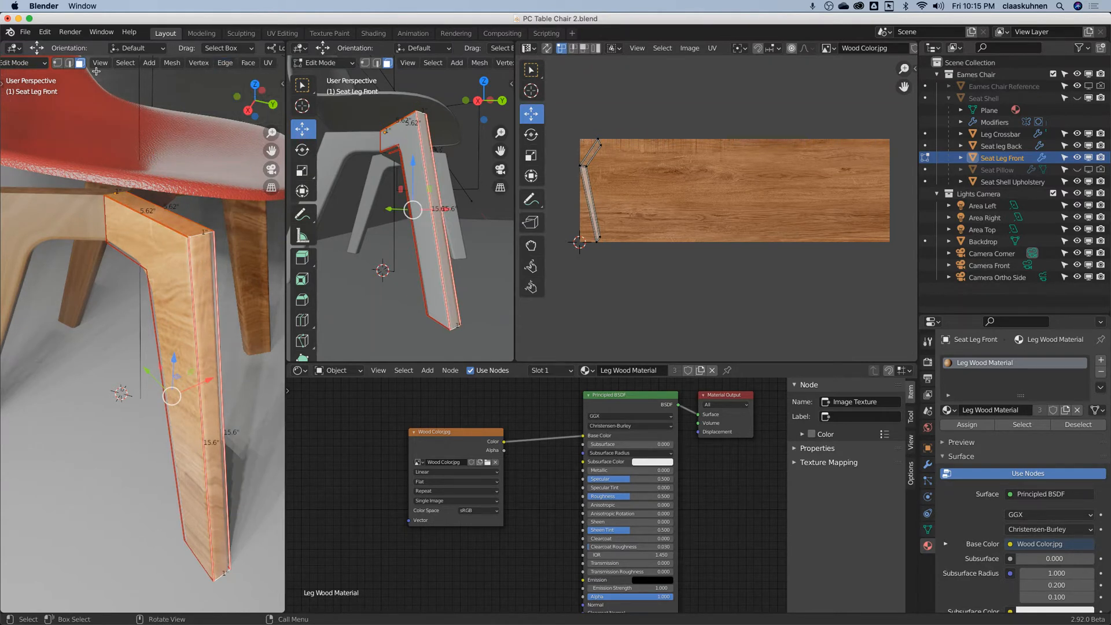
pyautogui.click(70, 64)
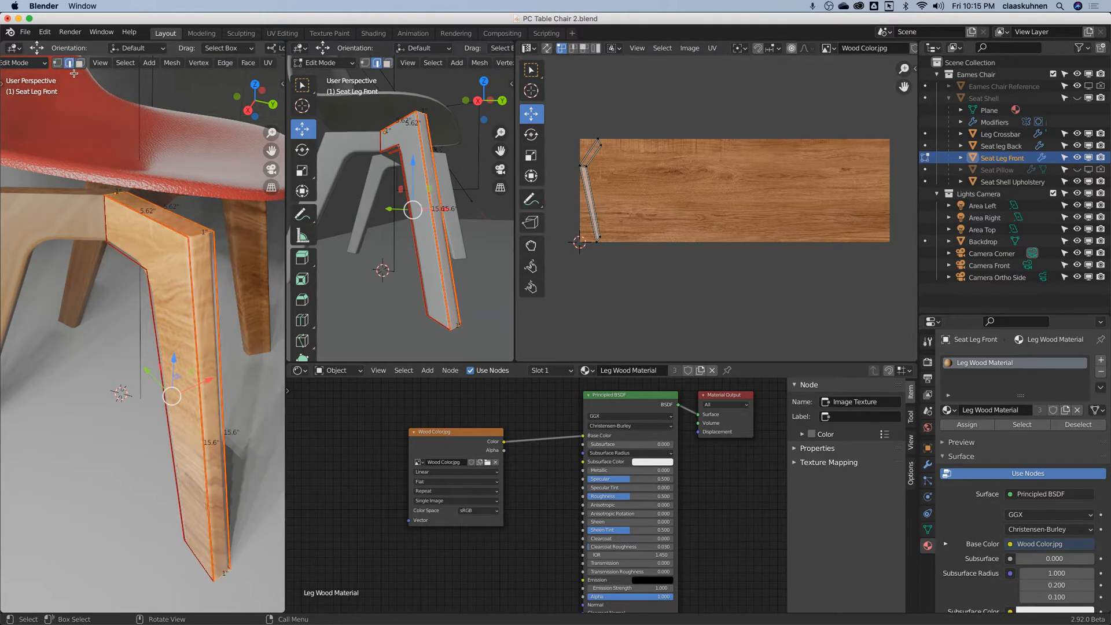
pyautogui.click(111, 192)
pyautogui.press('z')
pyautogui.click(41, 230)
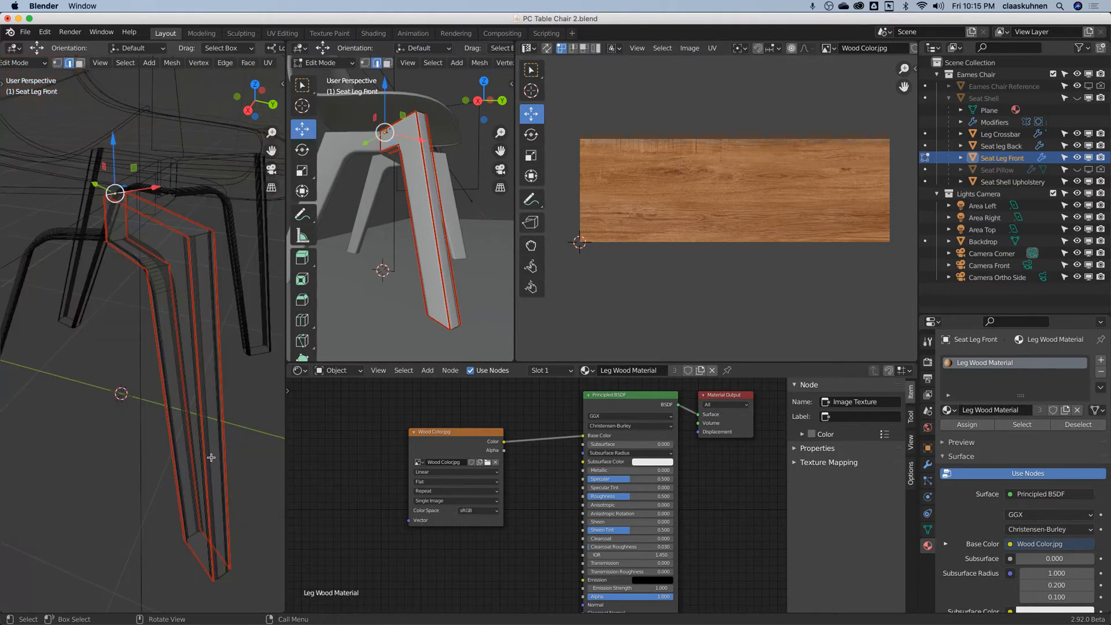
pyautogui.keyDown('shift'); pyautogui.click(225, 577); pyautogui.keyUp('shift')
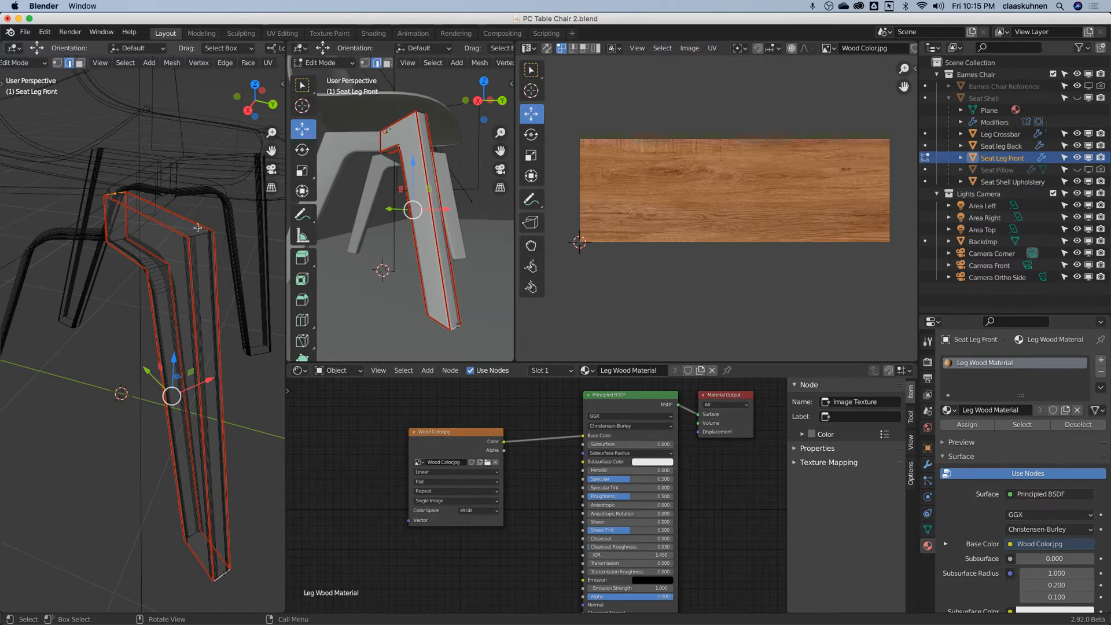
pyautogui.click(225, 63)
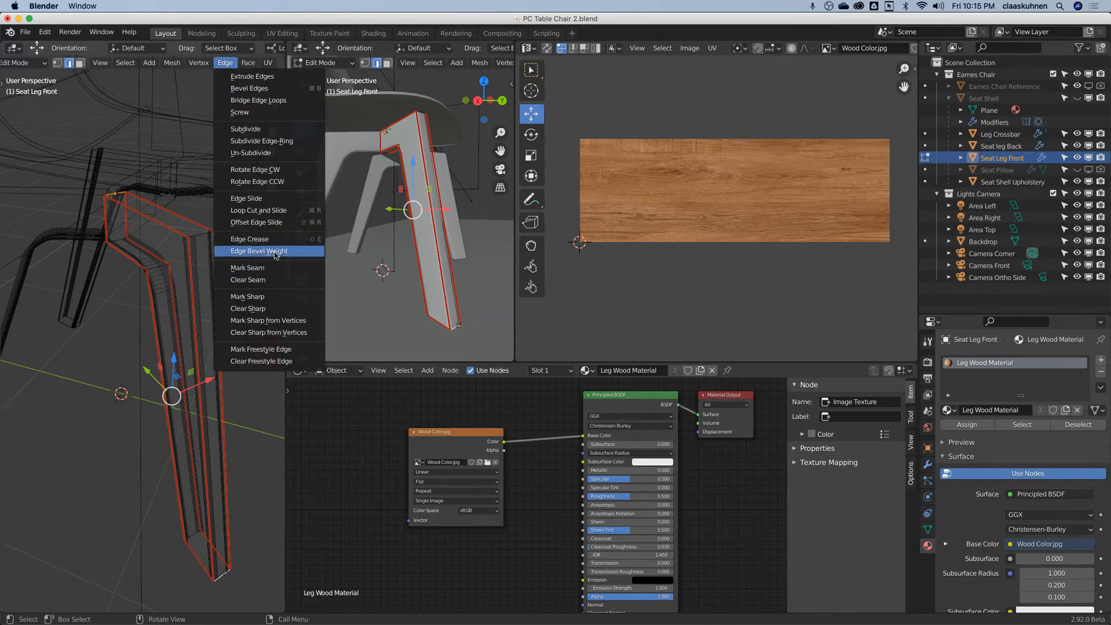
pyautogui.click(273, 267)
# Step: Select the leg's narrow top and long outer faces and unwrap them as one continuous strip
pyautogui.click(80, 62)
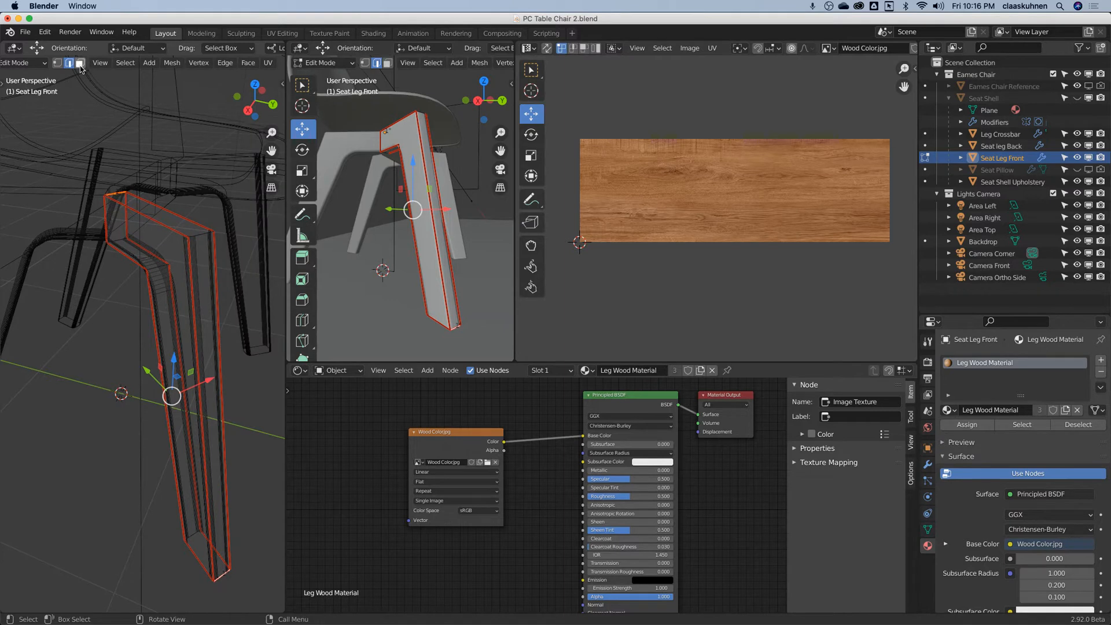
pyautogui.click(163, 212)
pyautogui.keyDown('shift'); pyautogui.click(211, 443); pyautogui.keyUp('shift')
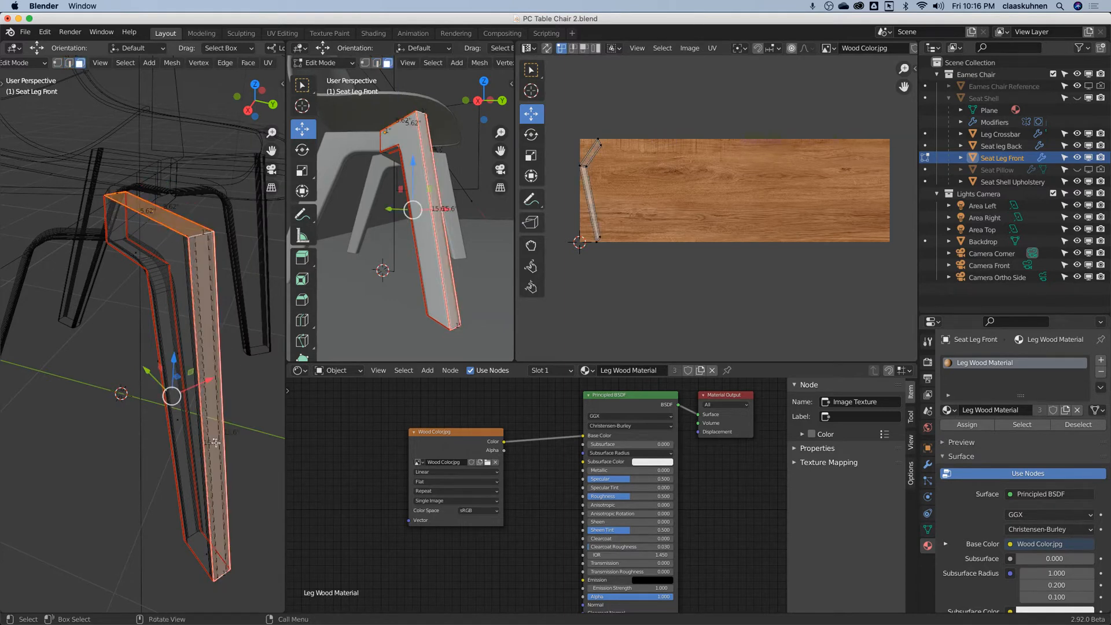
pyautogui.press('u')
pyautogui.click(216, 178)
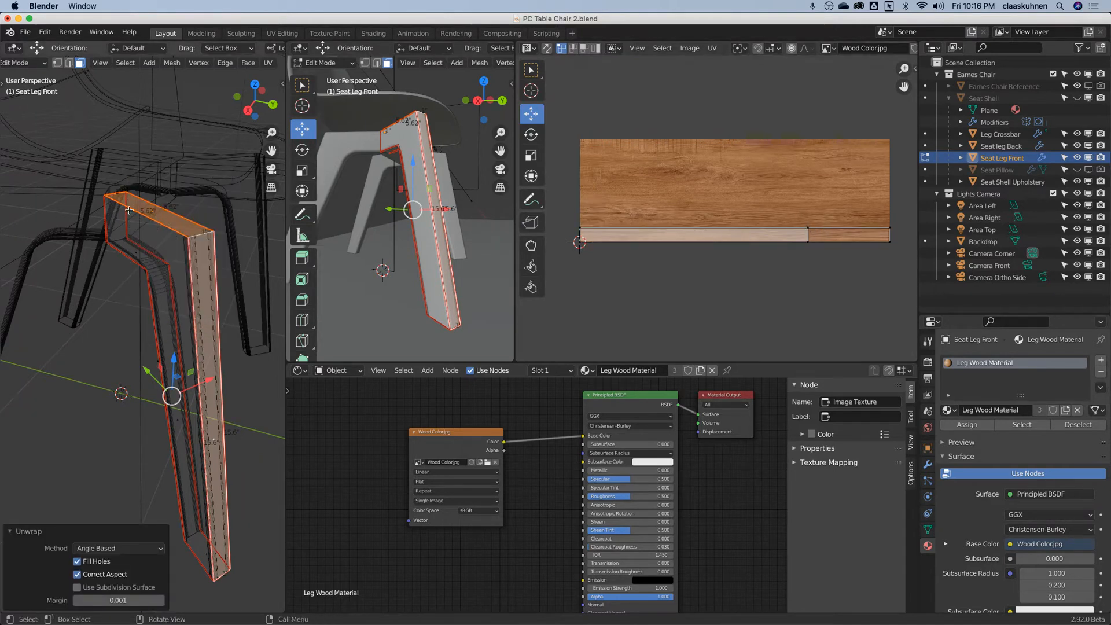
# Step: Return to rendered shading and check in Object Mode how the wood grain runs around the leg's upper corner
pyautogui.press('z')
pyautogui.click(158, 176)
pyautogui.scroll(5, 219, 246)
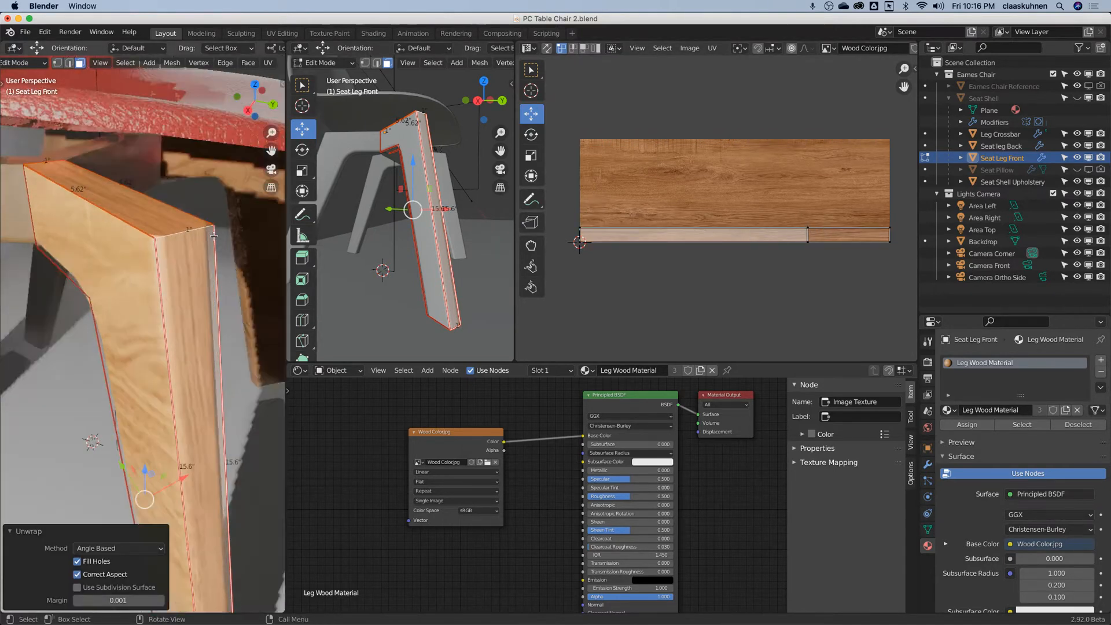
pyautogui.press('Tab')
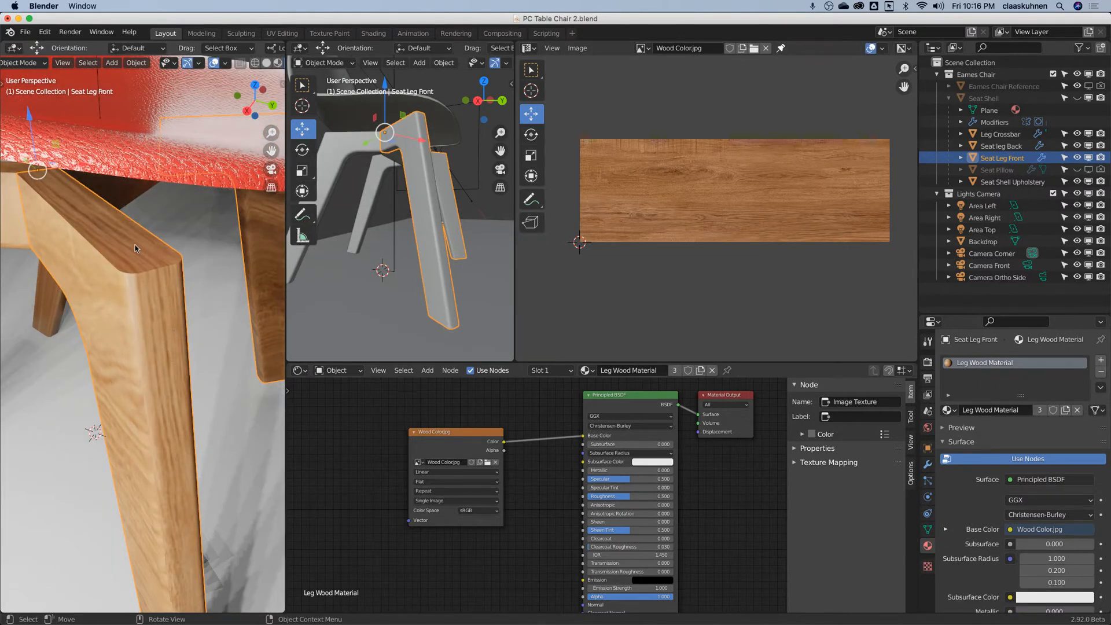
pyautogui.press('Tab')
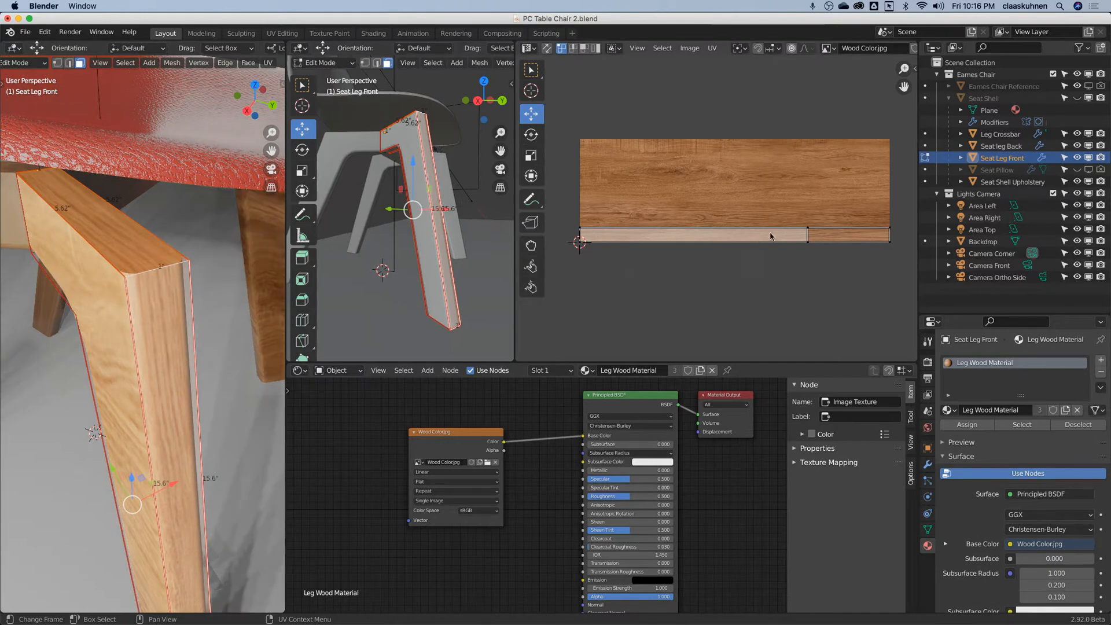
# Step: Try moving the upper UV vertex shared by the top and outer faces to see how the grain shifts
pyautogui.scroll(4, 792, 228)
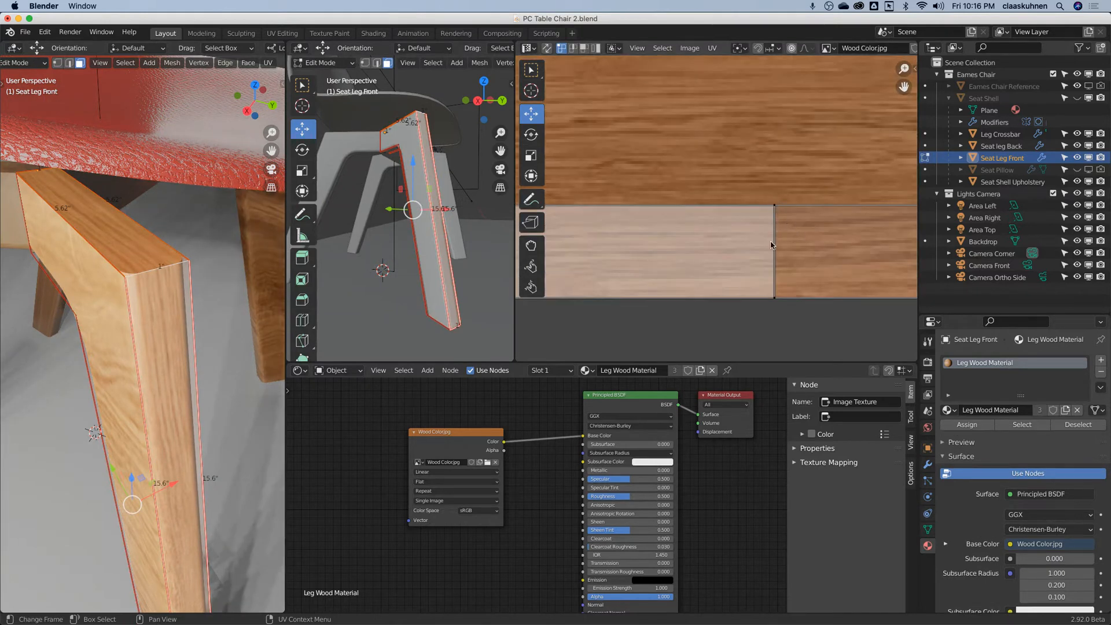
pyautogui.click(774, 206)
pyautogui.moveTo(775, 201); pyautogui.dragTo(709, 232)
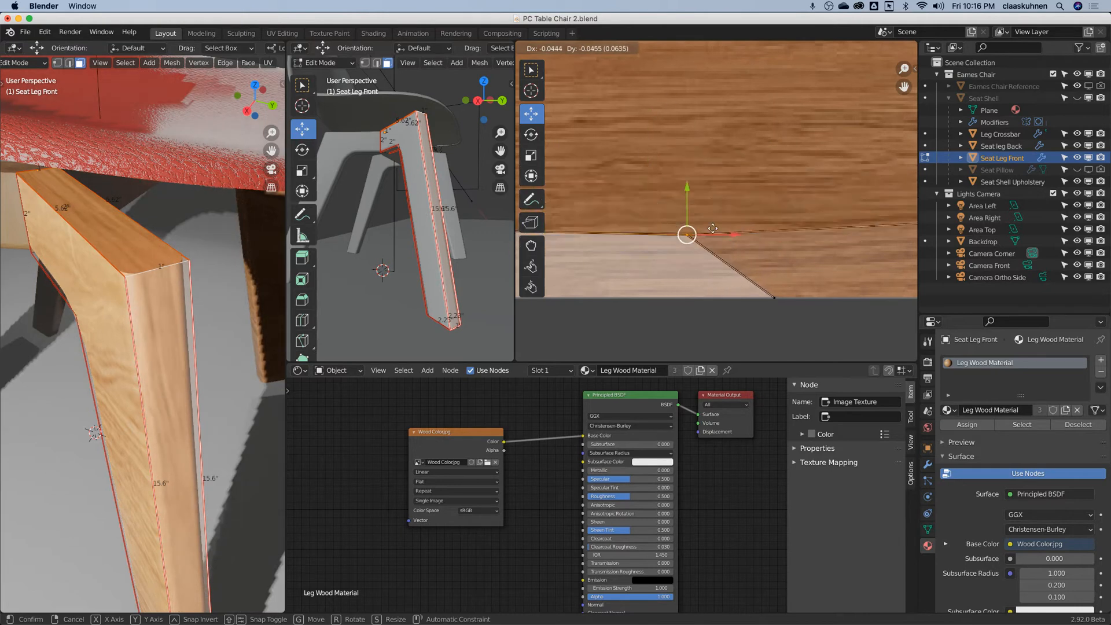
pyautogui.click(709, 232)
pyautogui.scroll(-5, 708, 232)
pyautogui.press('Tab')
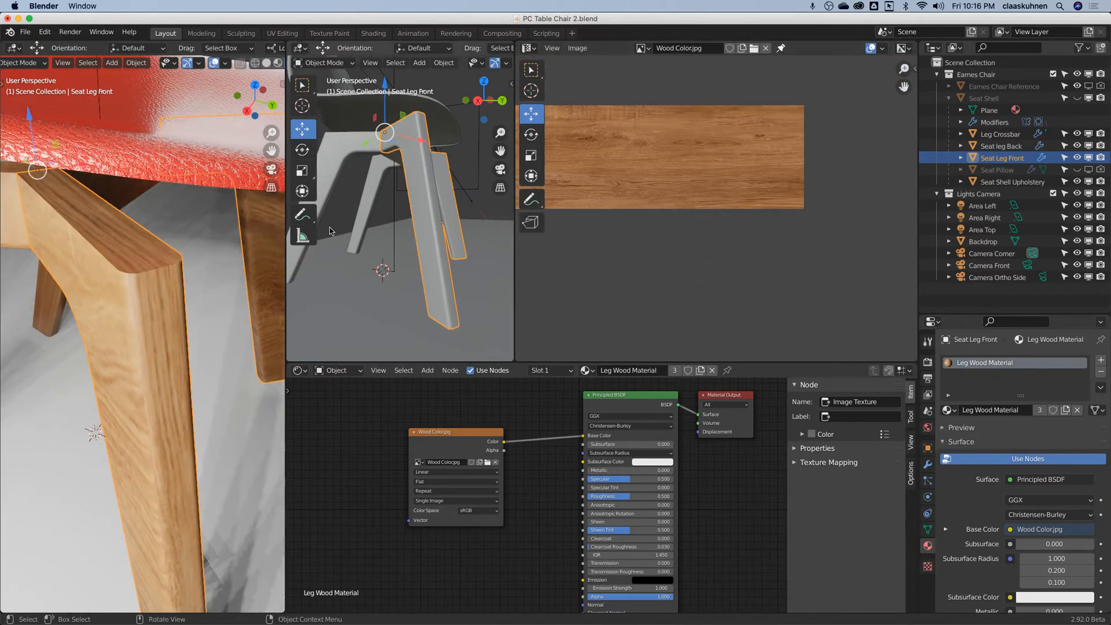
pyautogui.press('Tab')
# Step: Mark the short edge between the leg's narrow top face and long outer face as a seam
pyautogui.press('KP_Decimal')
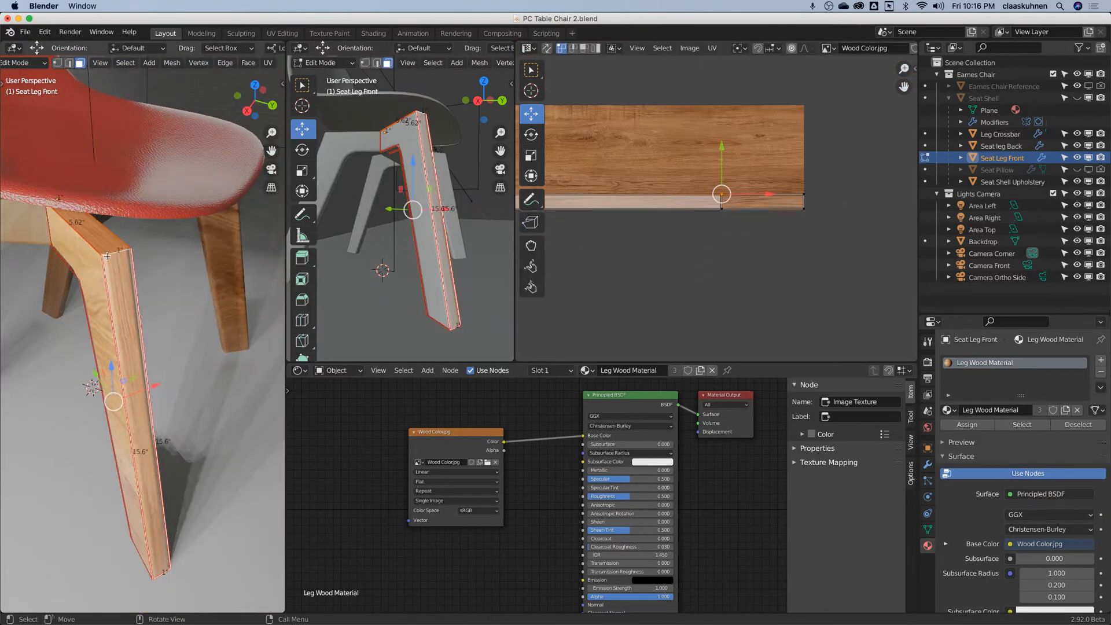
pyautogui.scroll(6, 109, 256)
pyautogui.click(95, 224)
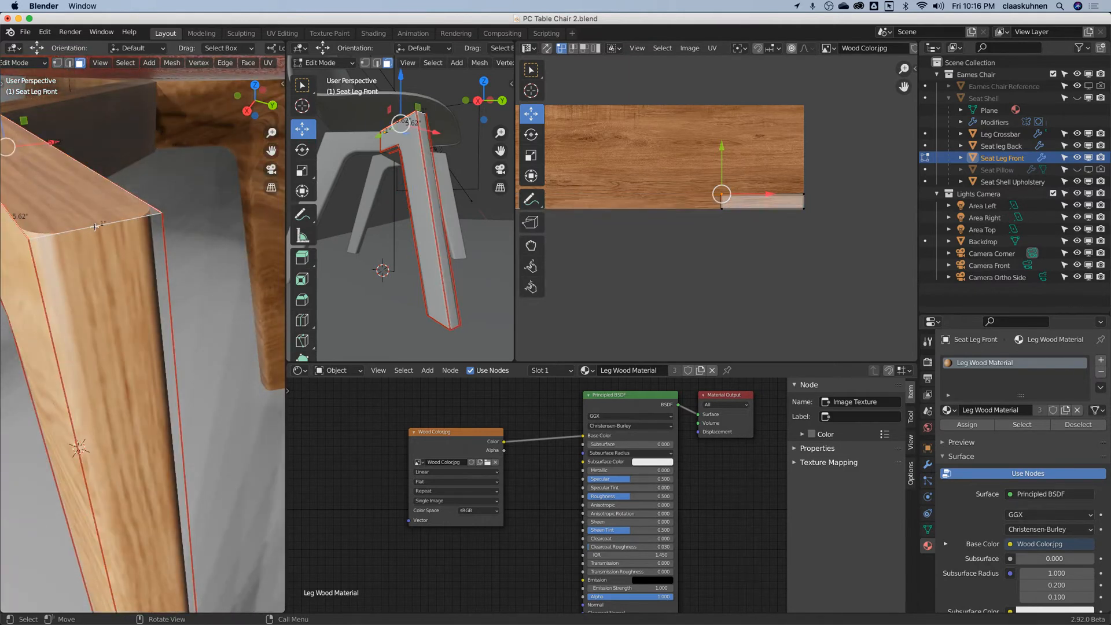
pyautogui.click(69, 64)
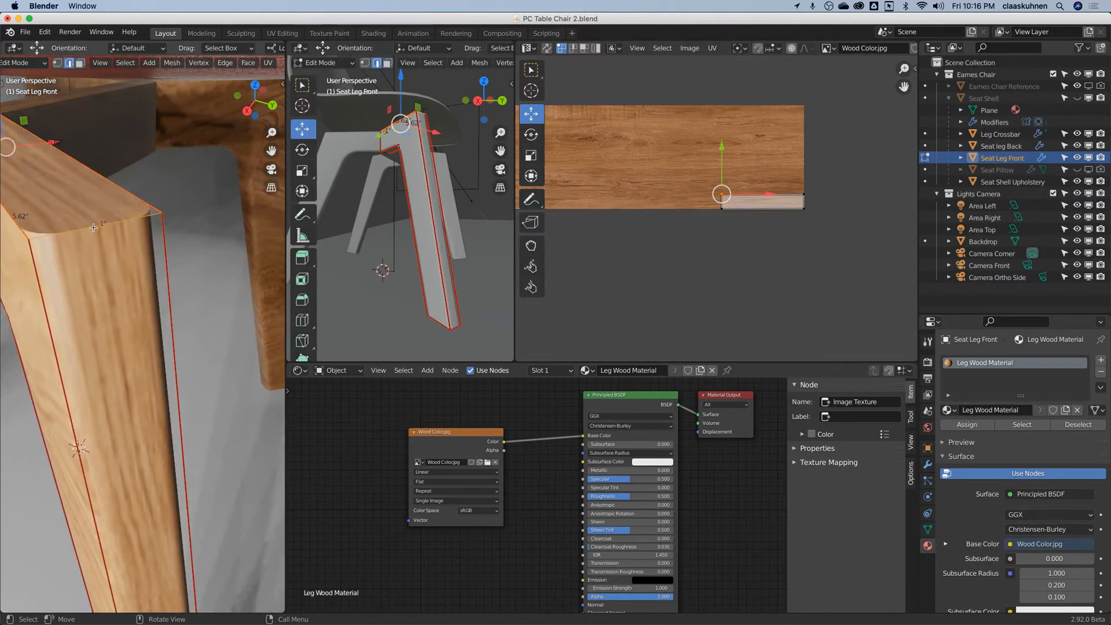
pyautogui.click(96, 226)
pyautogui.scroll(-6, 96, 225)
pyautogui.keyDown('shift'); pyautogui.moveTo(97, 225); pyautogui.dragTo(203, 234, button='middle'); pyautogui.keyUp('shift')
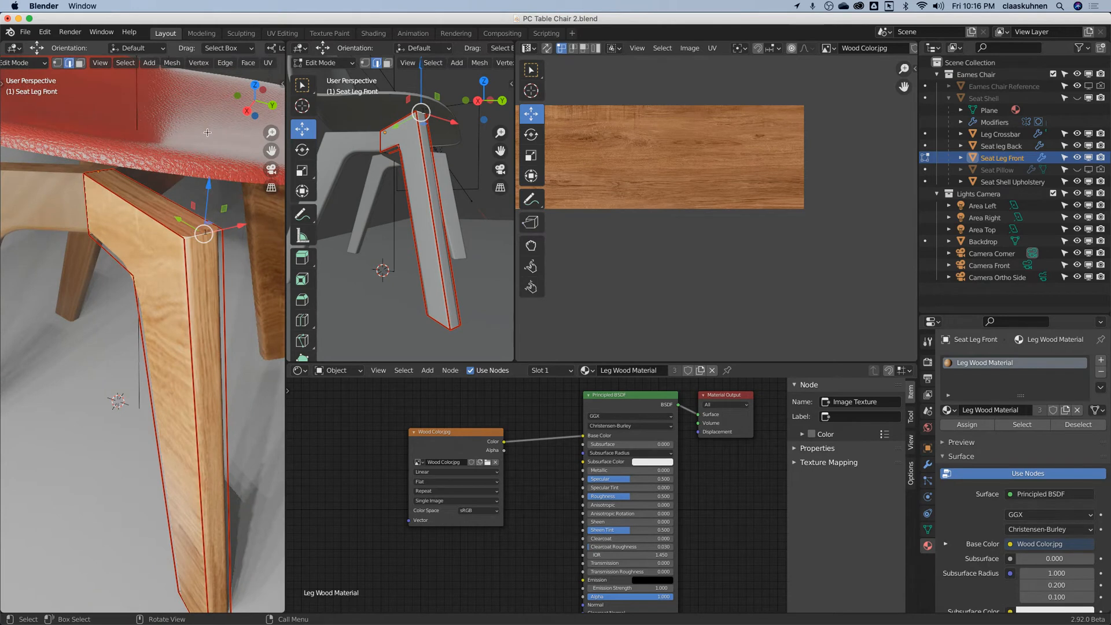
pyautogui.click(225, 62)
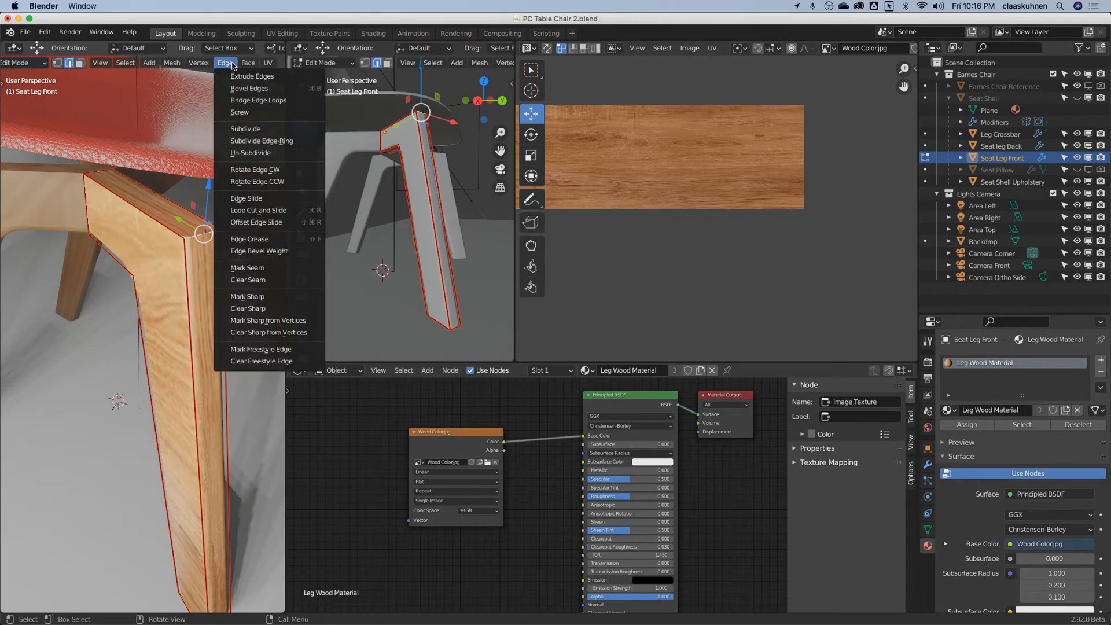
pyautogui.click(279, 270)
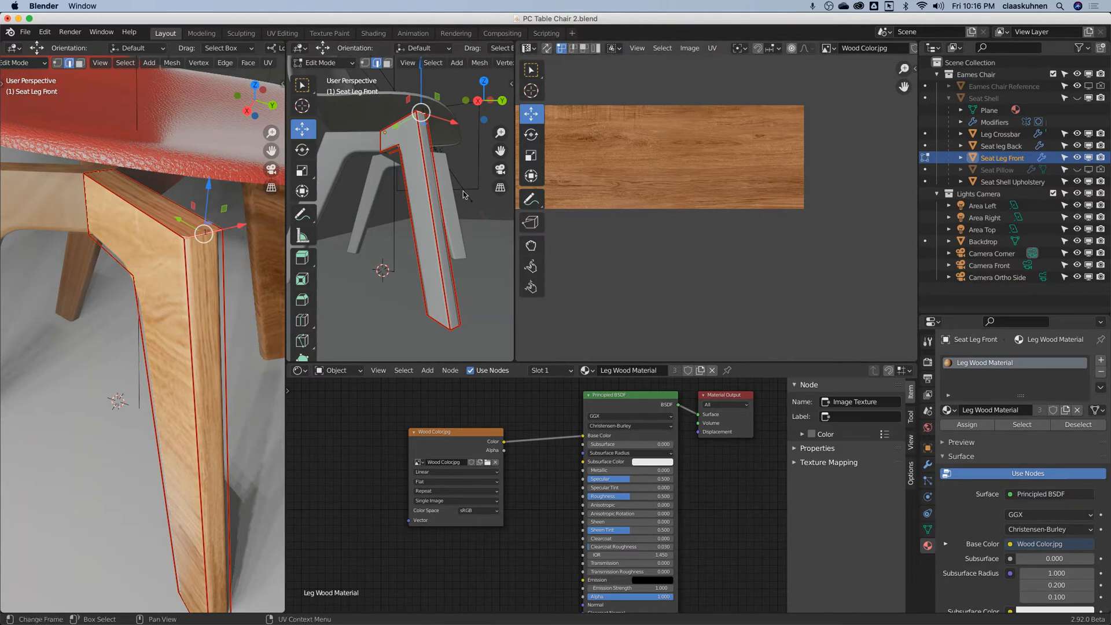
# Step: Select the front leg's connected faces in face mode and unwrap them again with the new seam
pyautogui.click(80, 63)
pyautogui.click(173, 221)
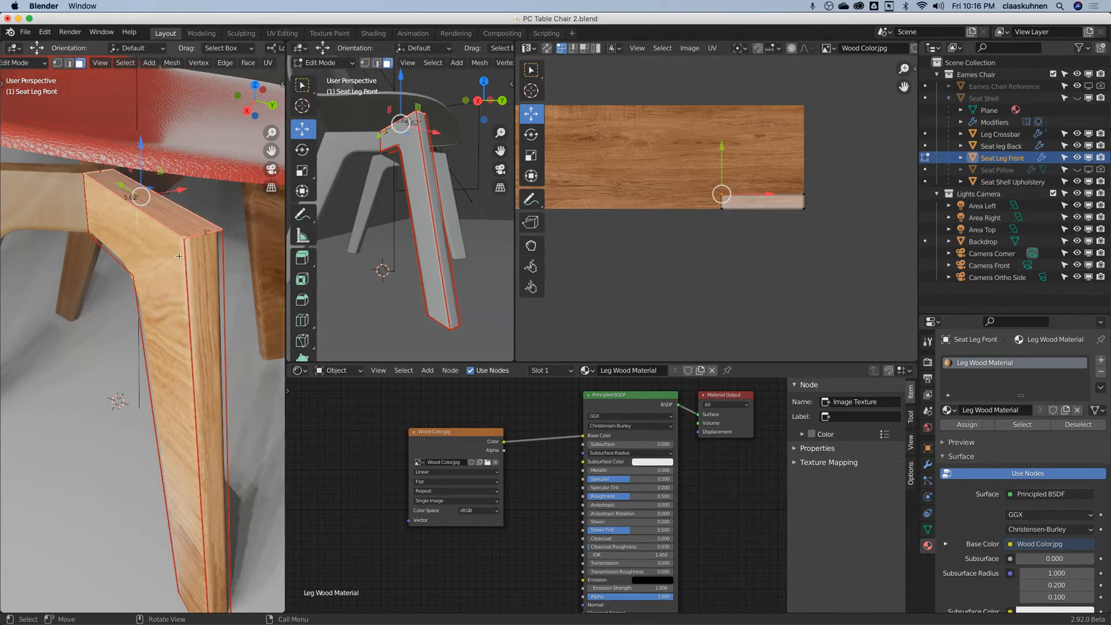
pyautogui.hotkey('ctrl', 'l')
pyautogui.moveTo(173, 228); pyautogui.dragTo(128, 180, button='middle')
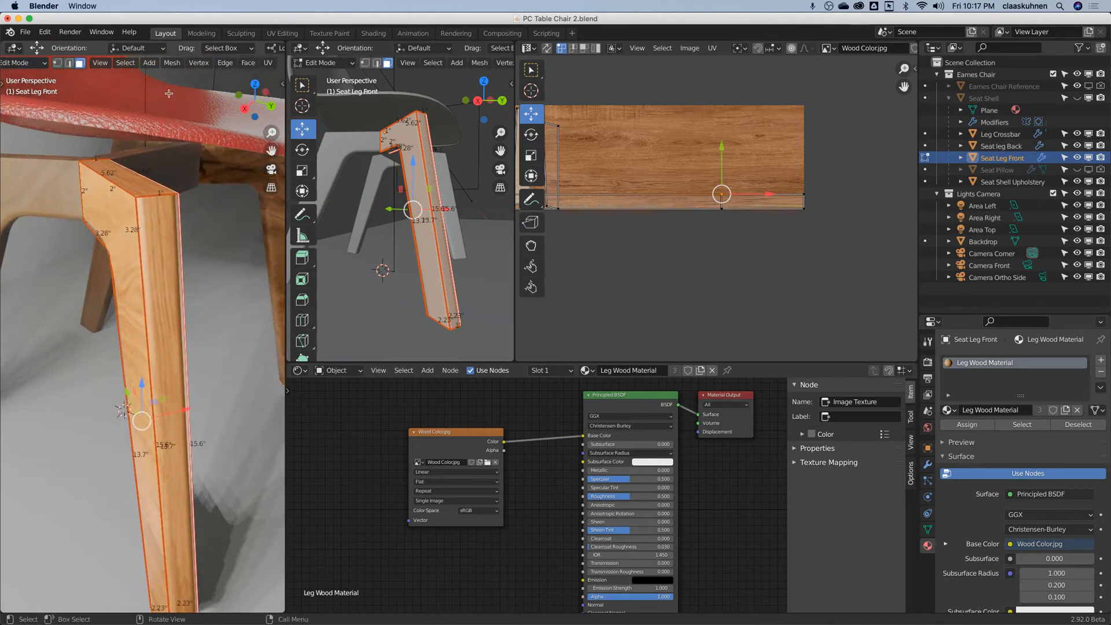
pyautogui.click(268, 63)
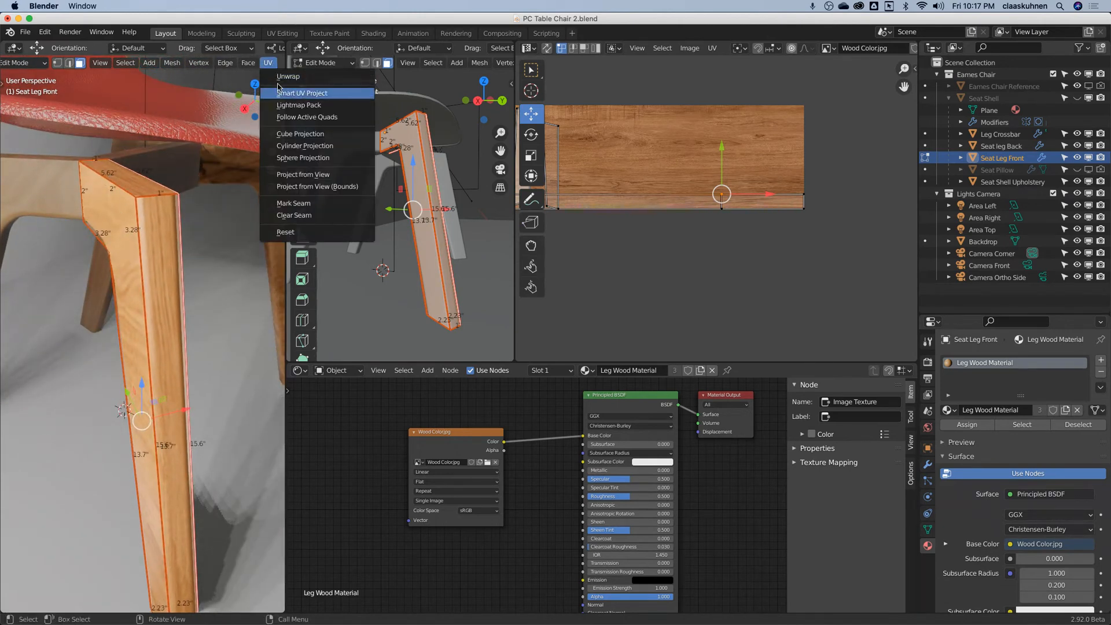
pyautogui.click(288, 76)
pyautogui.hscroll(-2, 677, 140)
pyautogui.scroll(2, 678, 140)
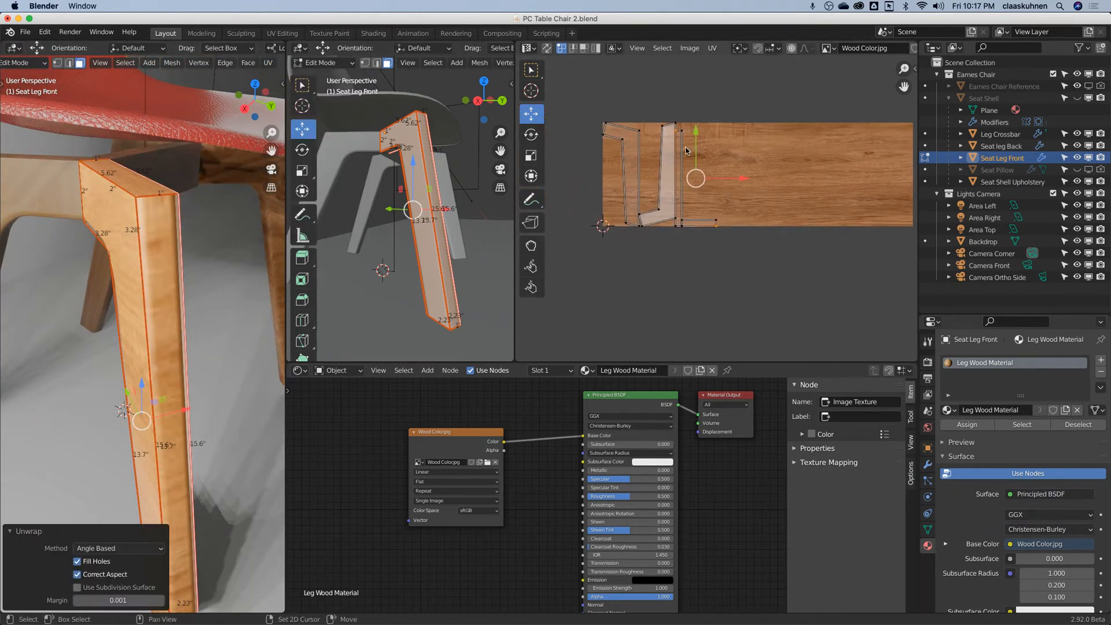
pyautogui.hscroll(-3, 665, 133)
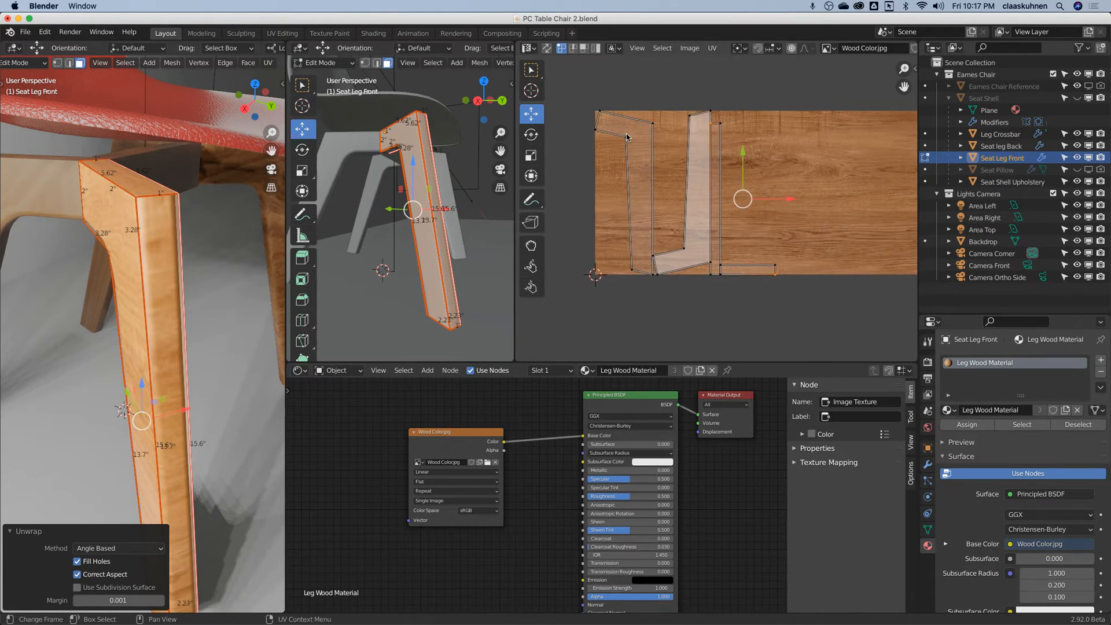
# Step: Try moving the small top-face UV island and one L-shaped side island onto free areas of the wood image
pyautogui.click(627, 137)
pyautogui.click(690, 117)
pyautogui.click(720, 124)
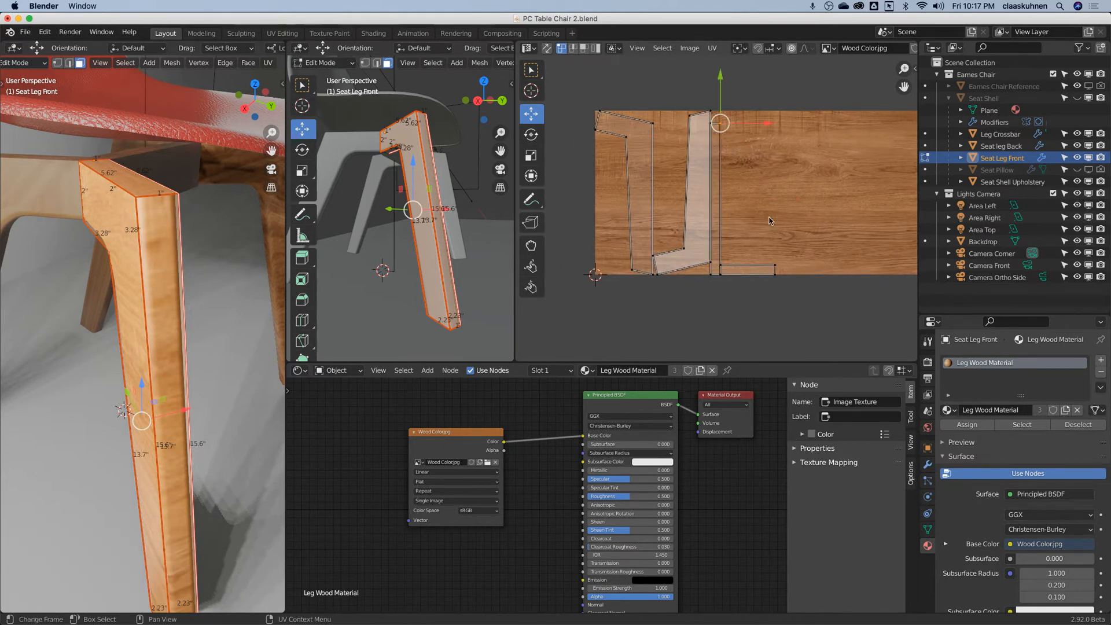
pyautogui.click(775, 259)
pyautogui.moveTo(776, 259)
pyautogui.mouseDown()
pyautogui.moveTo(744, 263)
pyautogui.moveTo(780, 248)
pyautogui.mouseUp()
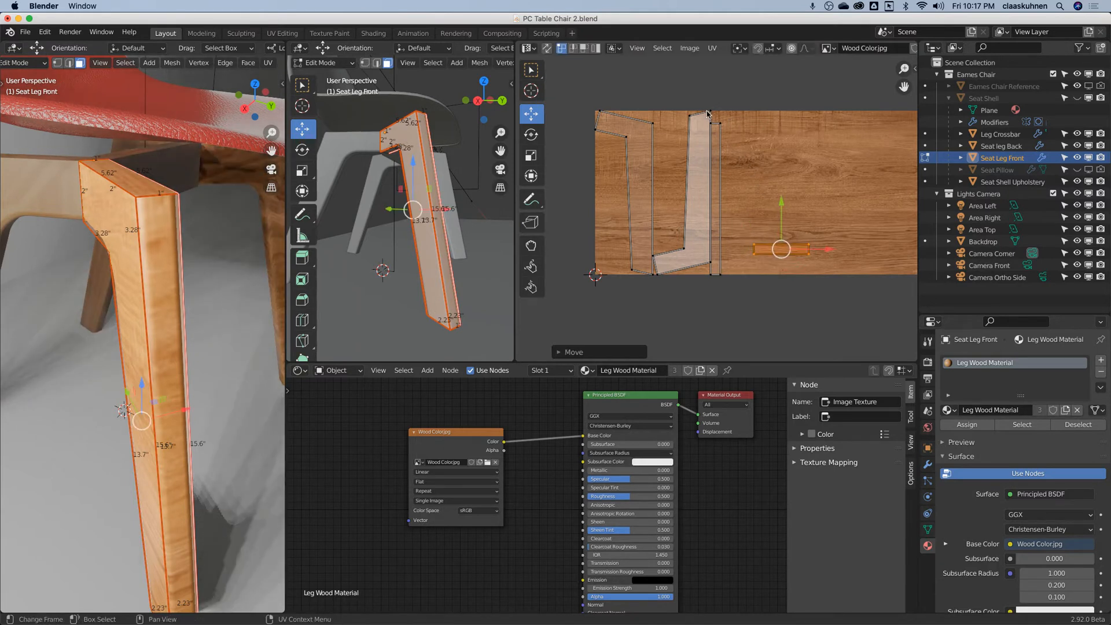
pyautogui.press('l')
pyautogui.press('g')
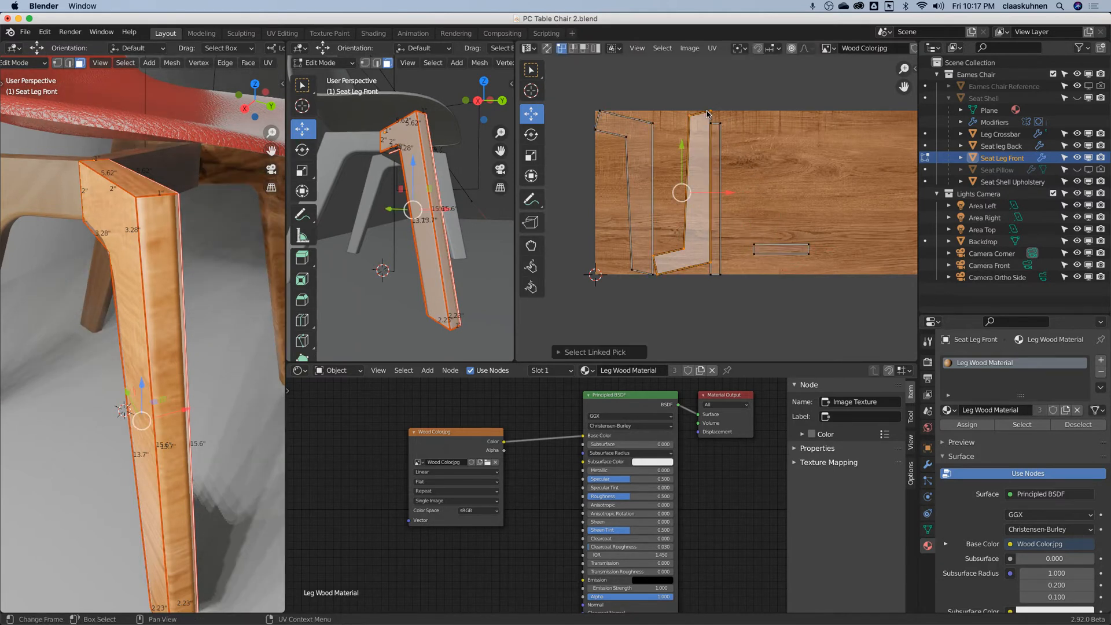
pyautogui.click(845, 191)
pyautogui.moveTo(190, 214); pyautogui.dragTo(148, 231, button='middle')
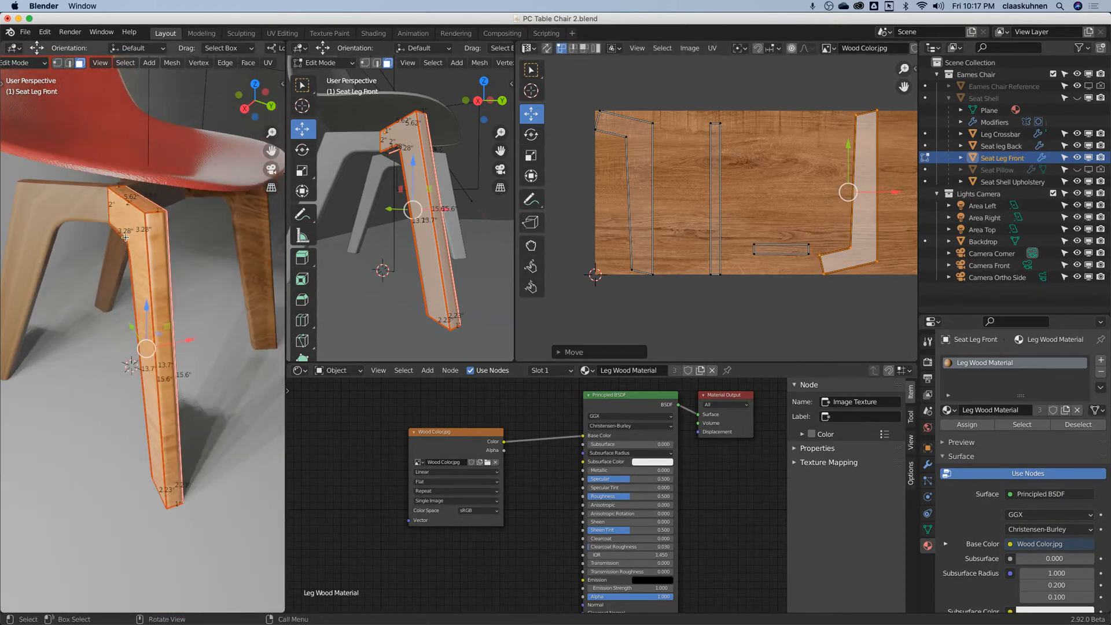
pyautogui.moveTo(118, 247); pyautogui.dragTo(161, 286, button='middle')
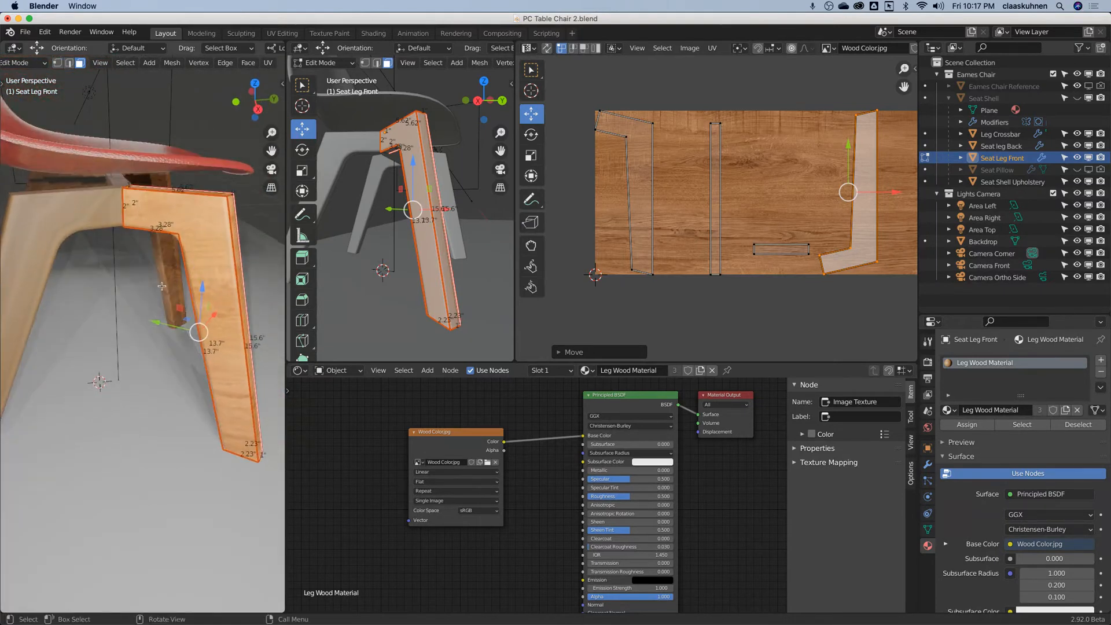
# Step: Add the leg's remaining inner and end faces to the selection in wireframe shading and unwrap all faces together
pyautogui.hotkey('shift', 'z')
pyautogui.moveTo(125, 206); pyautogui.dragTo(143, 228, button='middle')
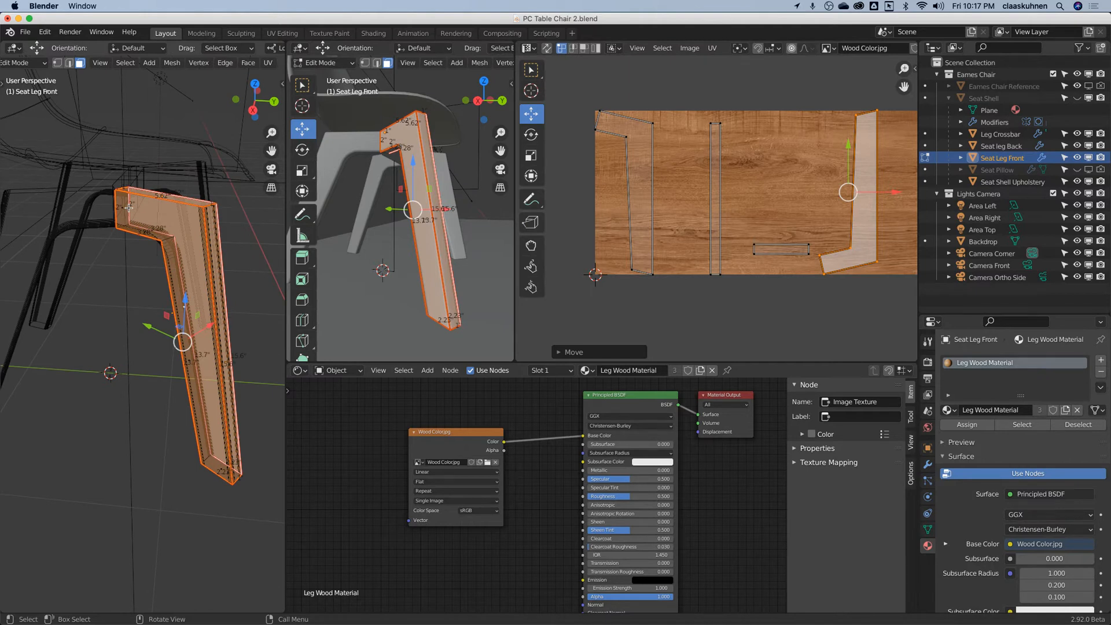
pyautogui.press('l')
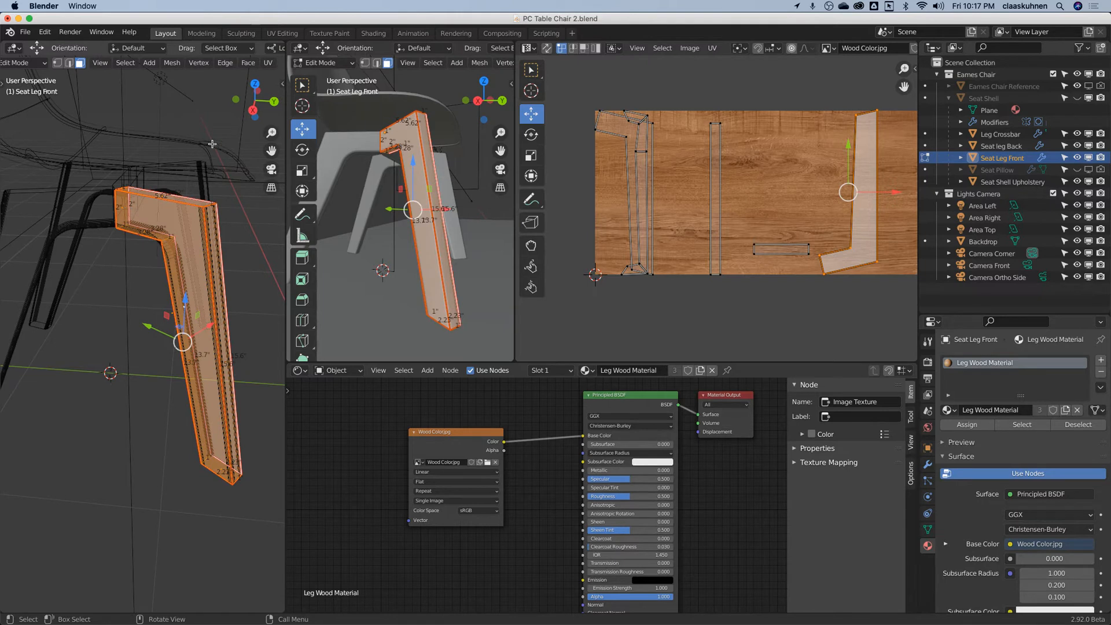
pyautogui.click(229, 63)
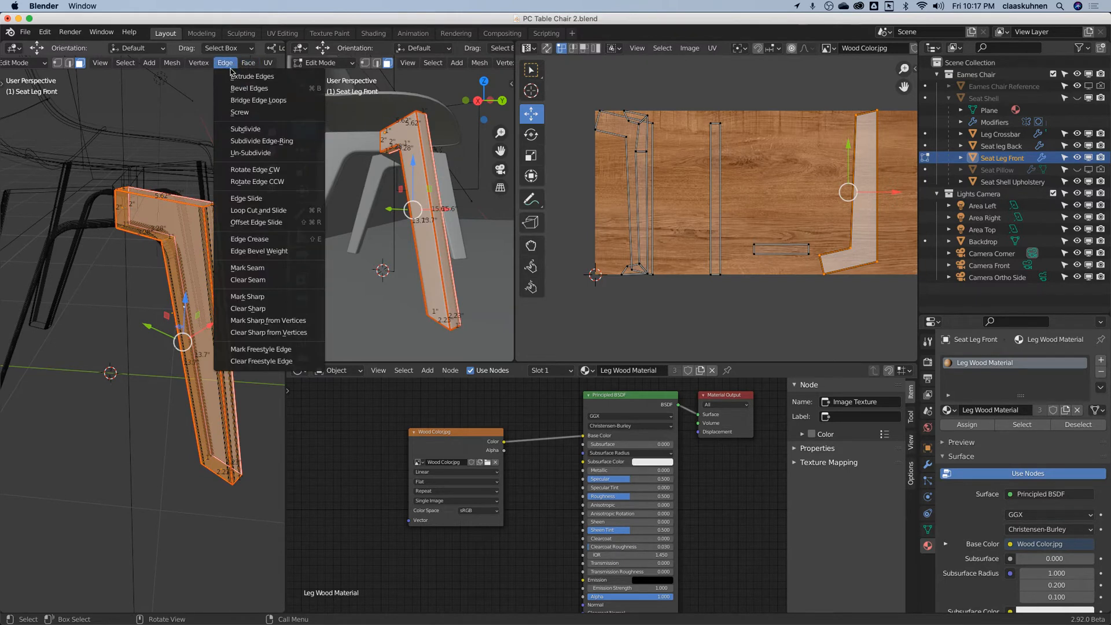
pyautogui.click(287, 275)
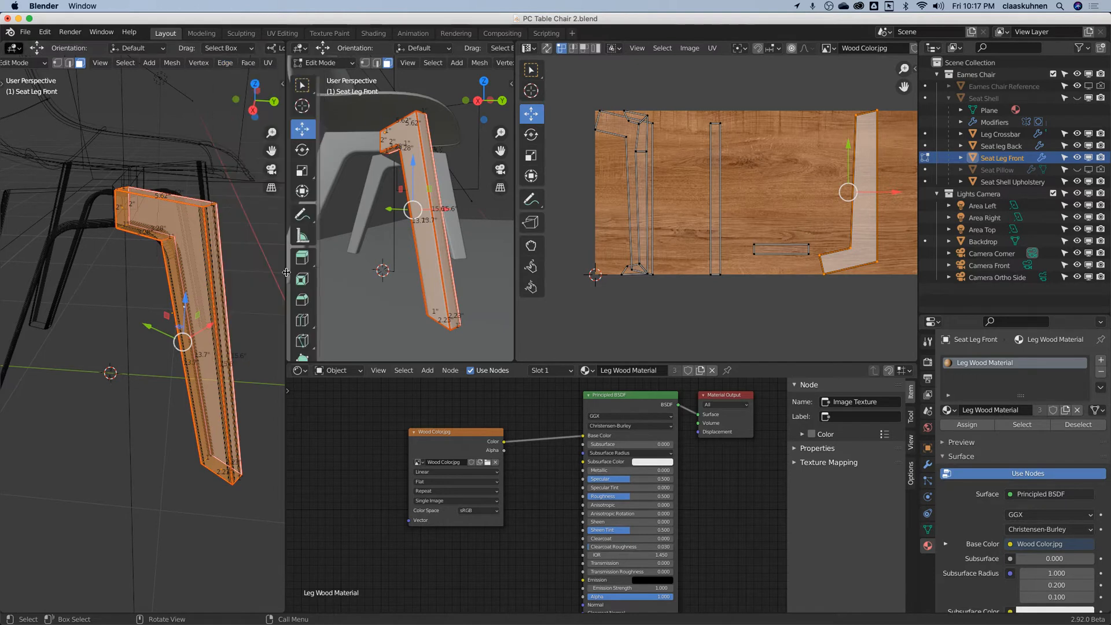
pyautogui.click(268, 62)
pyautogui.click(270, 76)
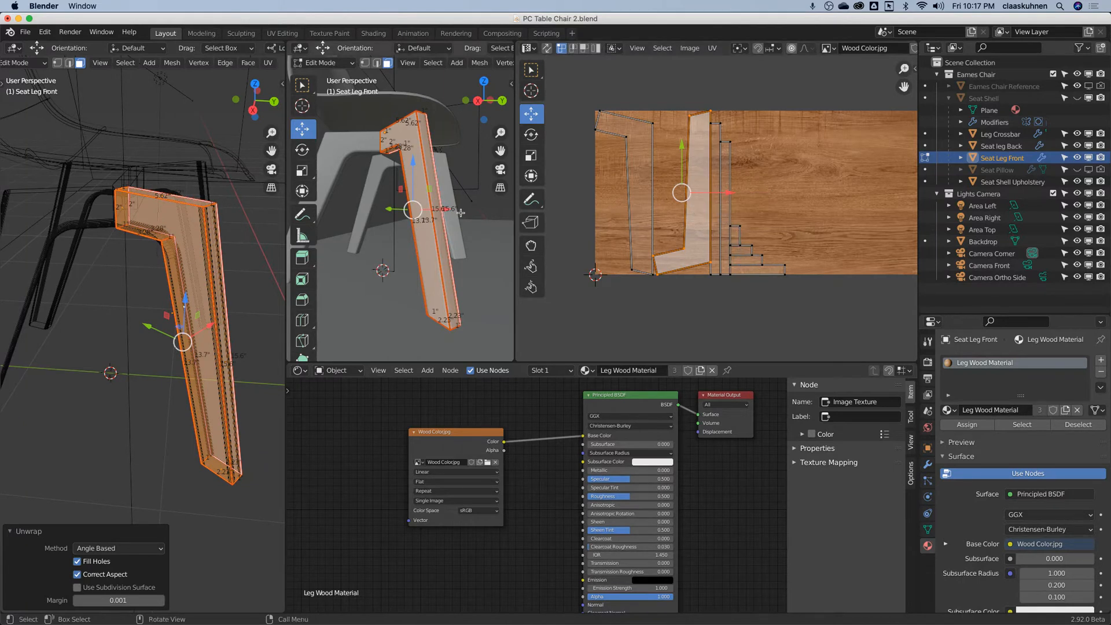
# Step: Return to rendered shading and rotate all of the leg's UV islands by 90° over the wood image
pyautogui.press('z')
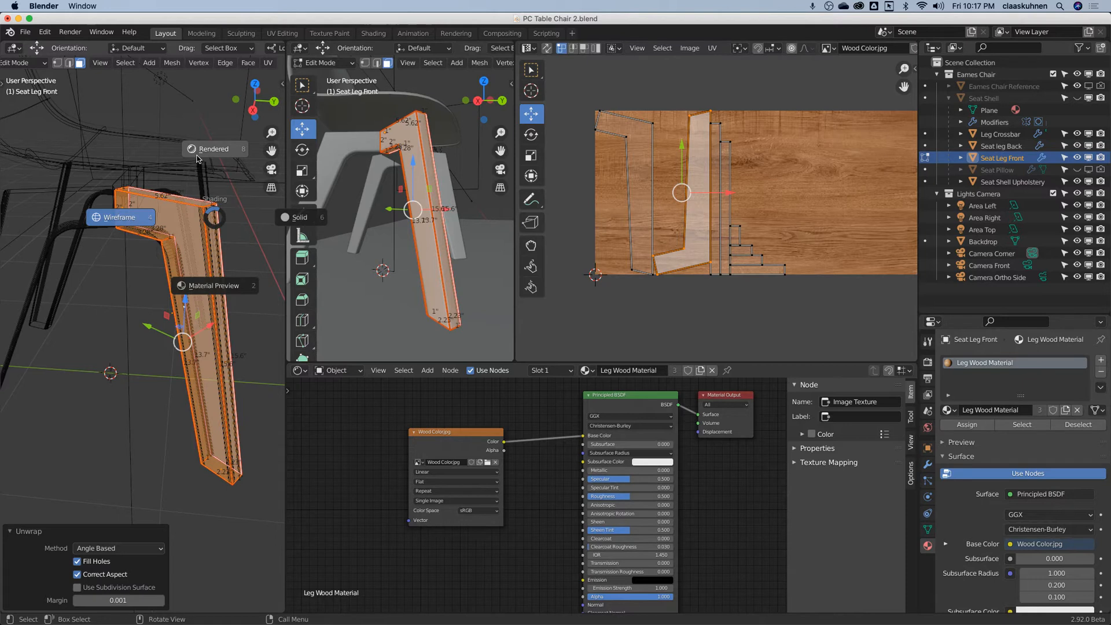
pyautogui.click(197, 155)
pyautogui.scroll(4, 170, 255)
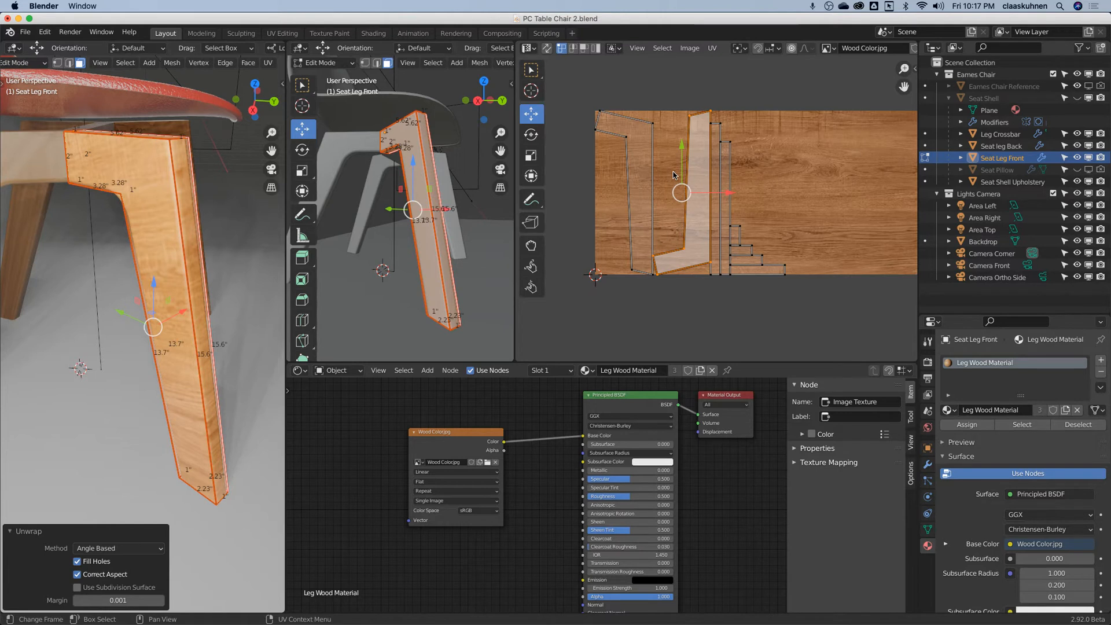
pyautogui.scroll(-3, 677, 173)
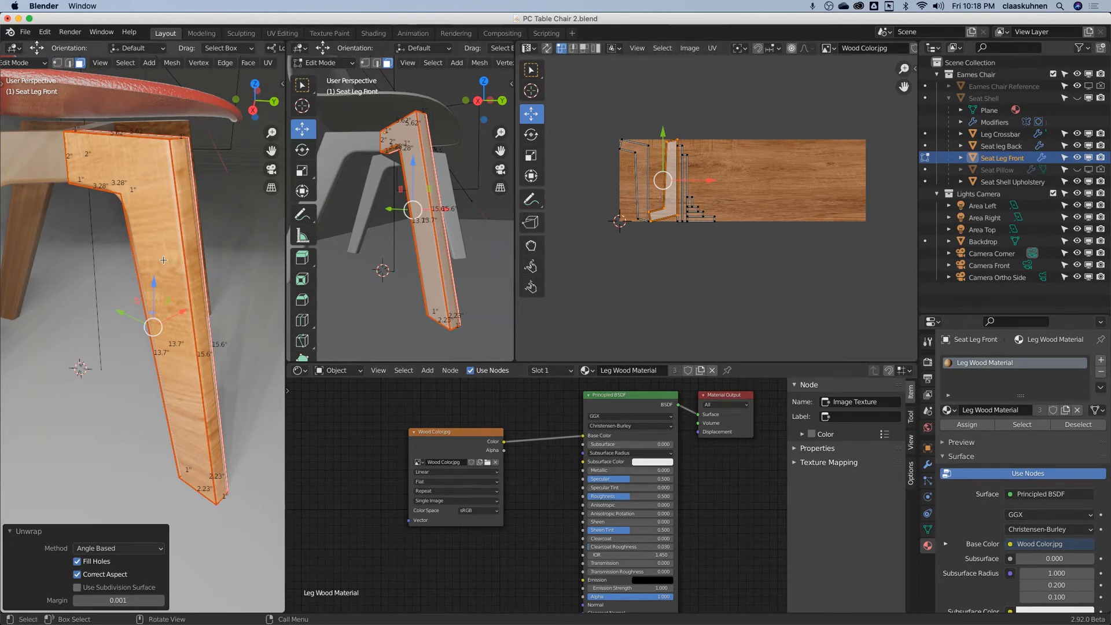
pyautogui.press('a')
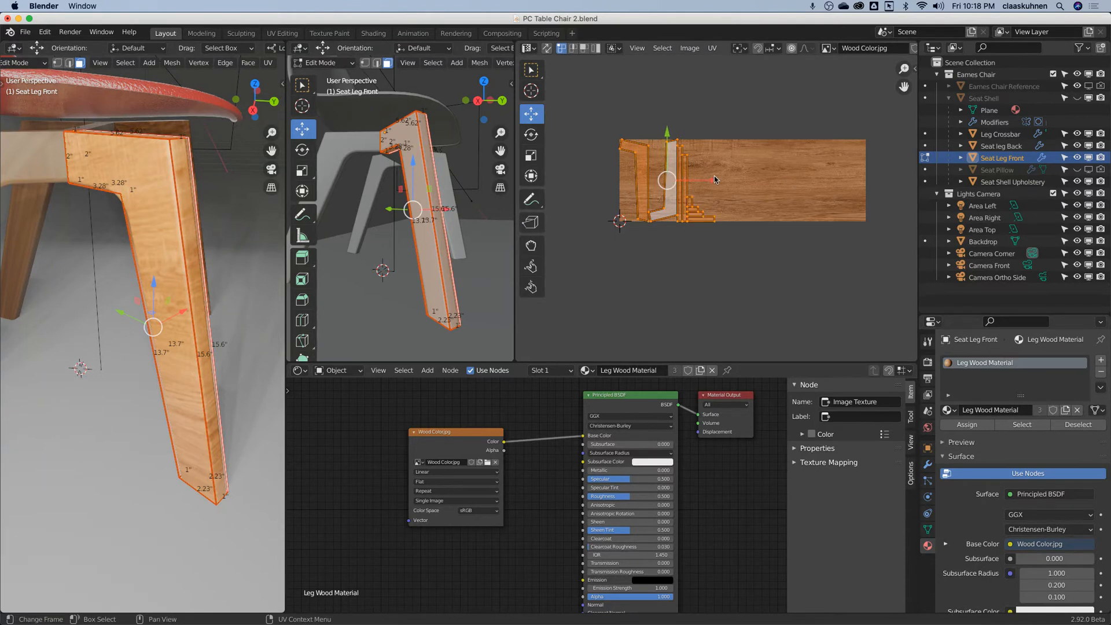
pyautogui.write('r90')
pyautogui.press('Return')
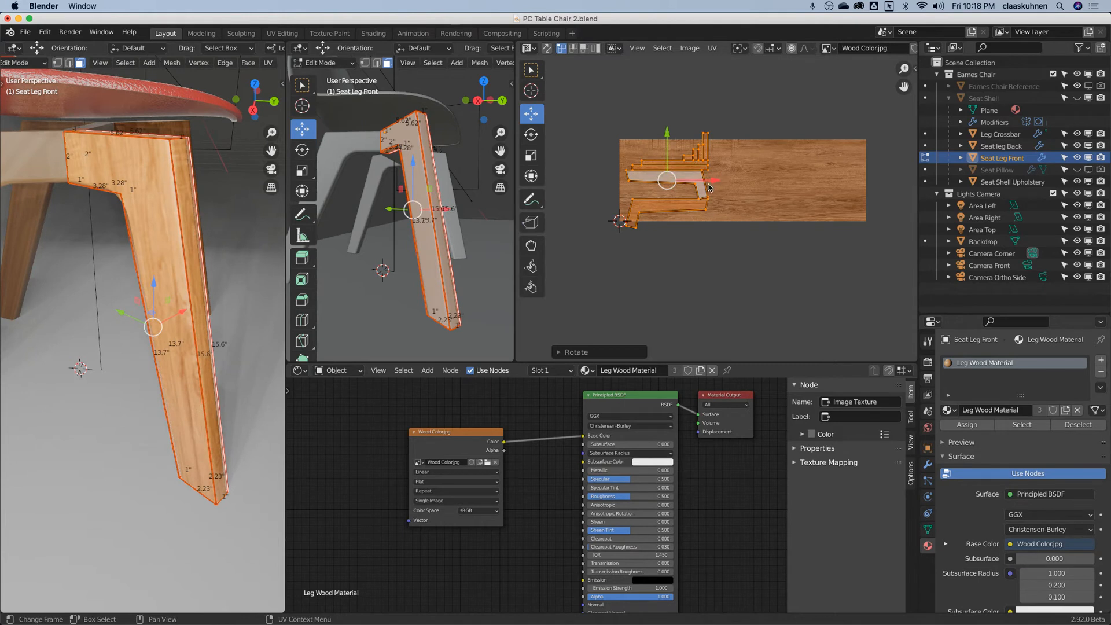
# Step: Enlarge all UV islands about 1.84 times and again about 1.23 times, shifting them along the wood image
pyautogui.press('s')
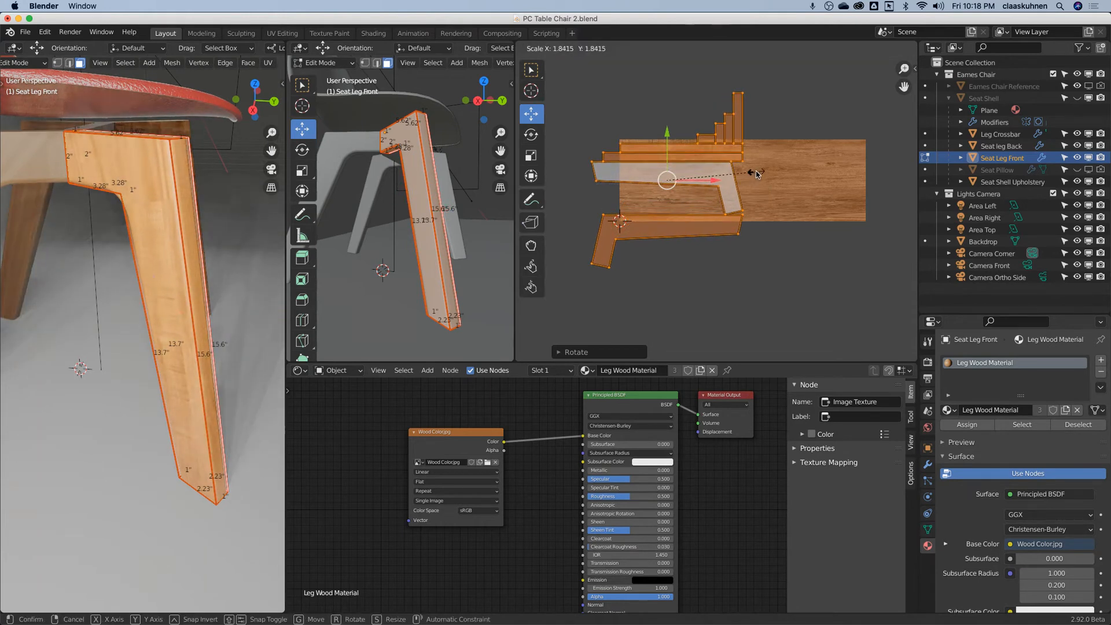
pyautogui.click(755, 171)
pyautogui.press('g')
pyautogui.click(809, 162)
pyautogui.press('s')
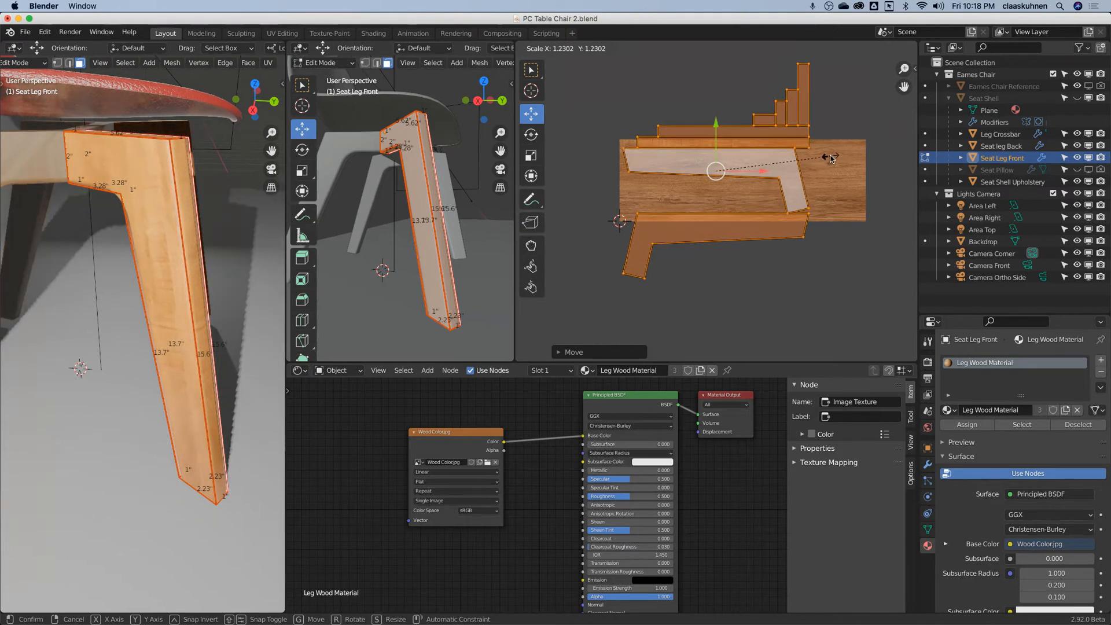
pyautogui.click(833, 157)
pyautogui.press('g')
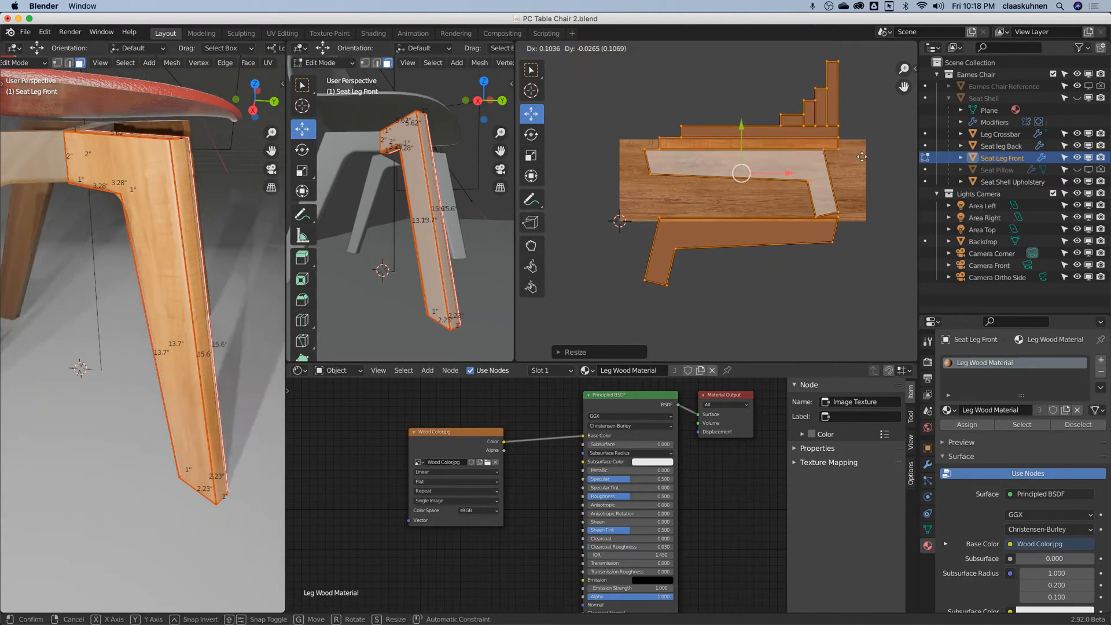
pyautogui.click(867, 150)
# Step: Fine-tune the scale and position of all UV islands so the leg sides span nearly the wood image's full length
pyautogui.press('s')
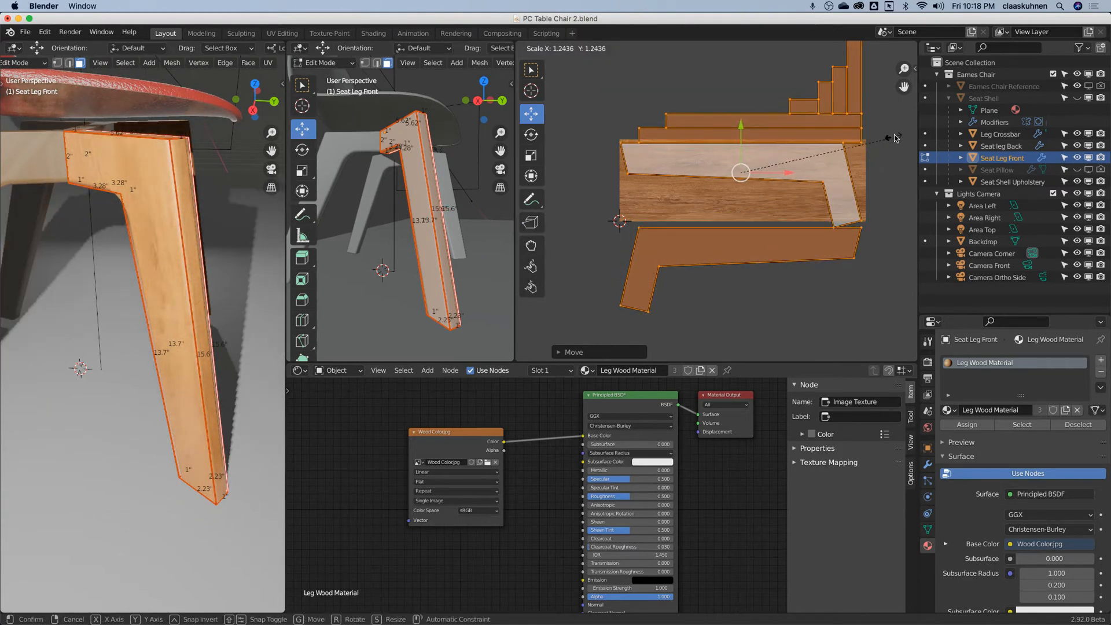
pyautogui.click(877, 142)
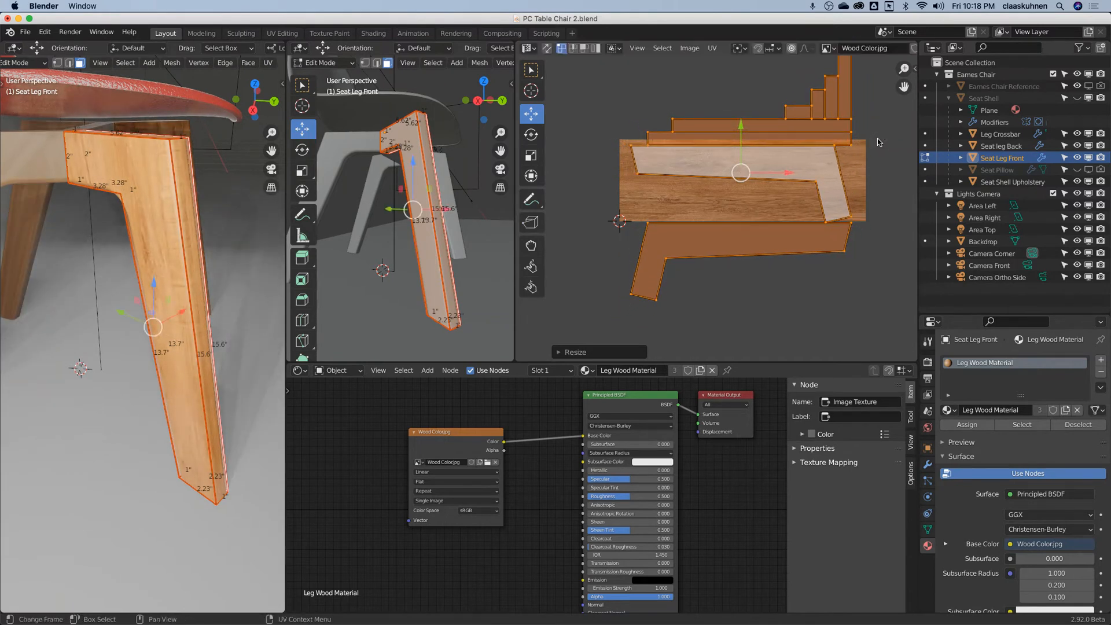
pyautogui.press('g')
pyautogui.click(879, 139)
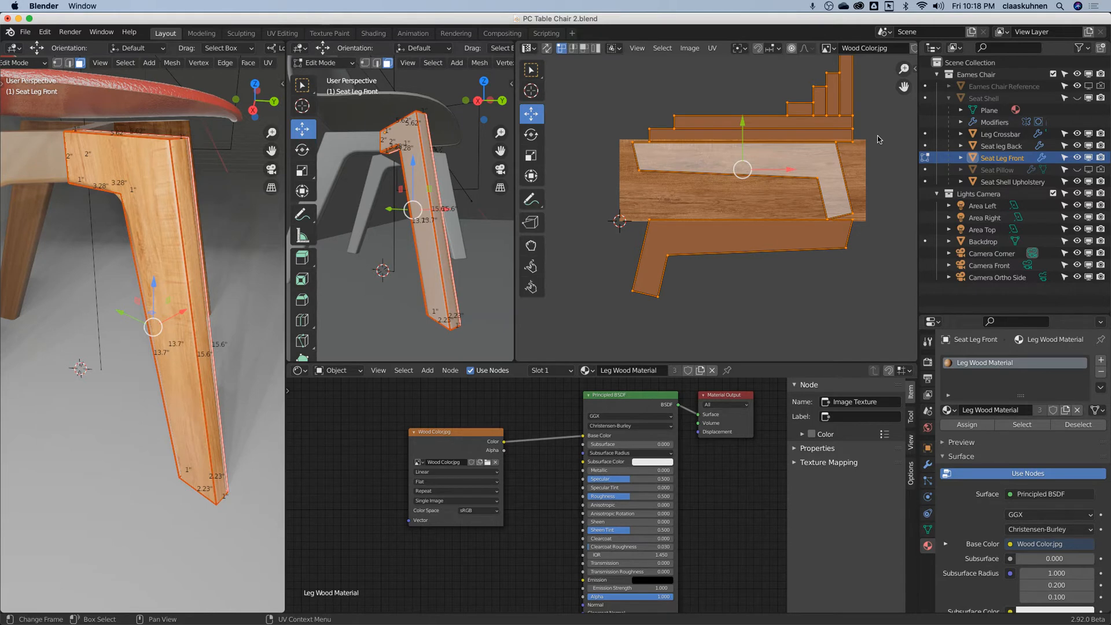
pyautogui.press('s')
pyautogui.click(855, 144)
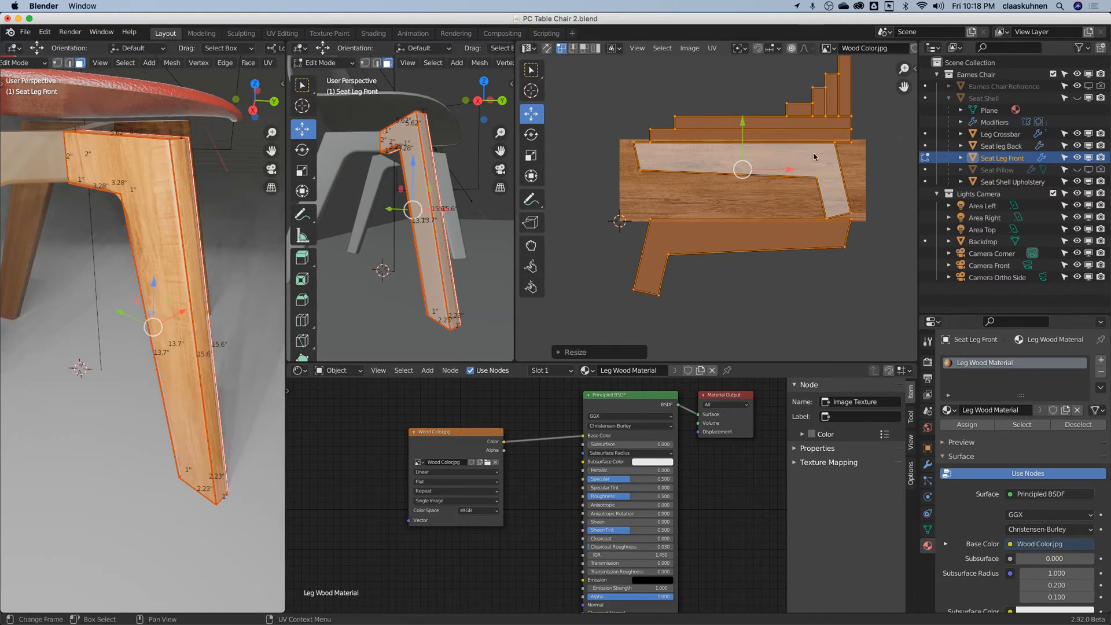
# Step: Select only the leg's visible L-shaped side face and move its UV island from below the wood image fully onto it
pyautogui.hotkey('alt', 'a')
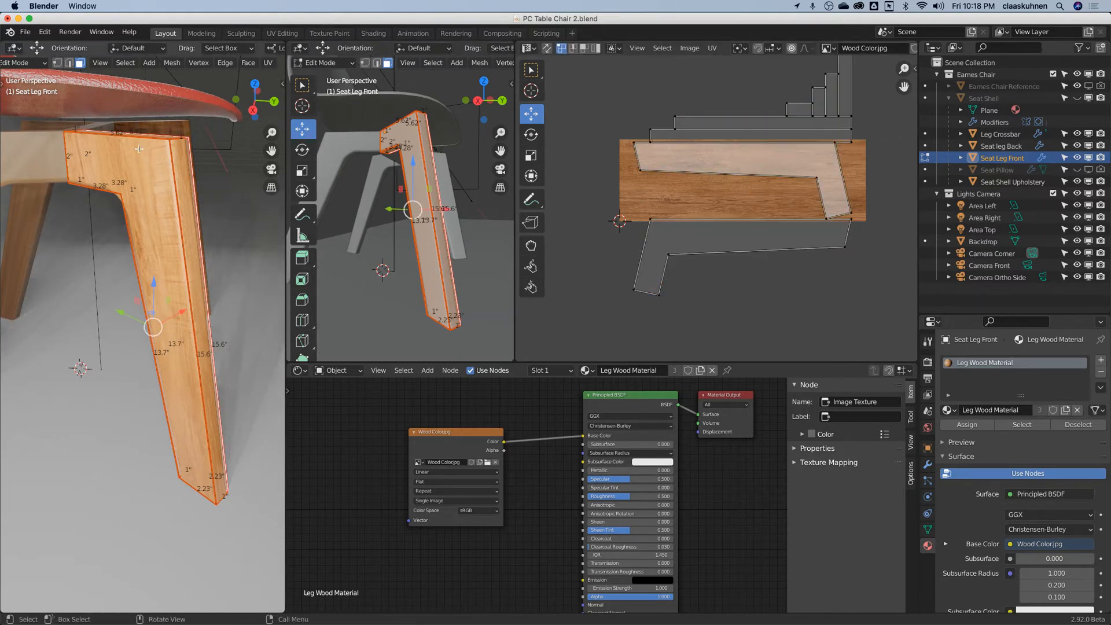
pyautogui.click(142, 172)
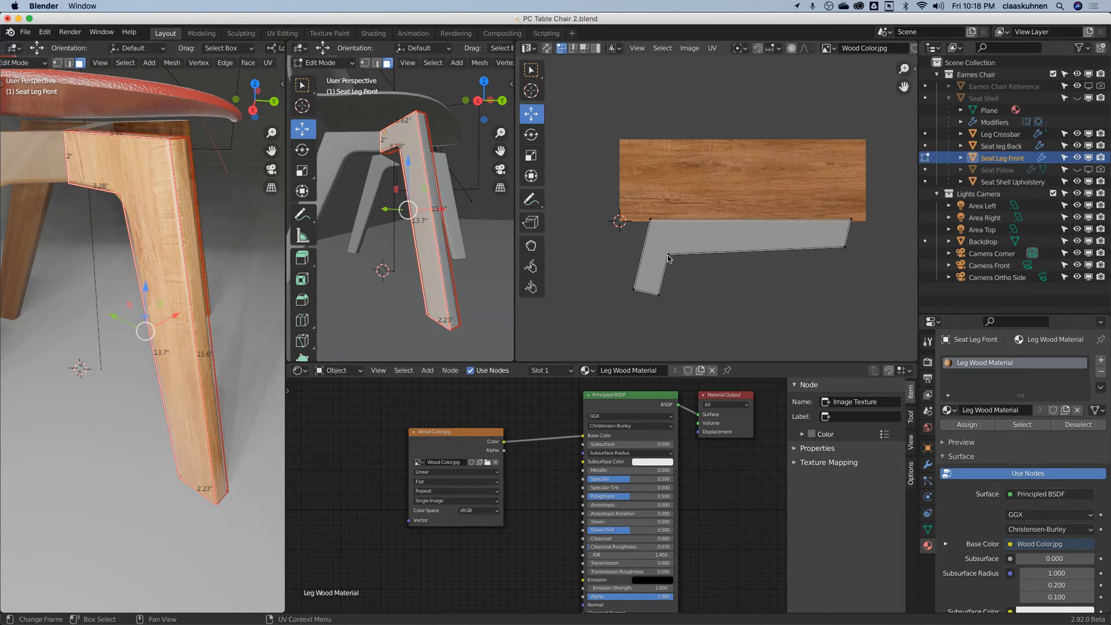
pyautogui.press('l')
pyautogui.press('g')
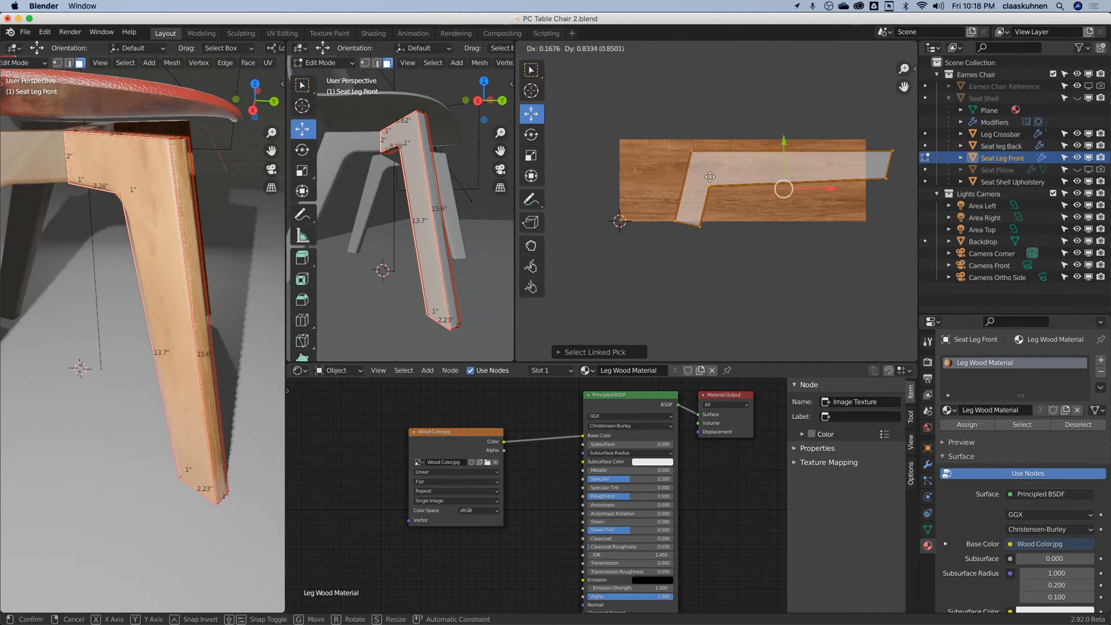
pyautogui.click(708, 186)
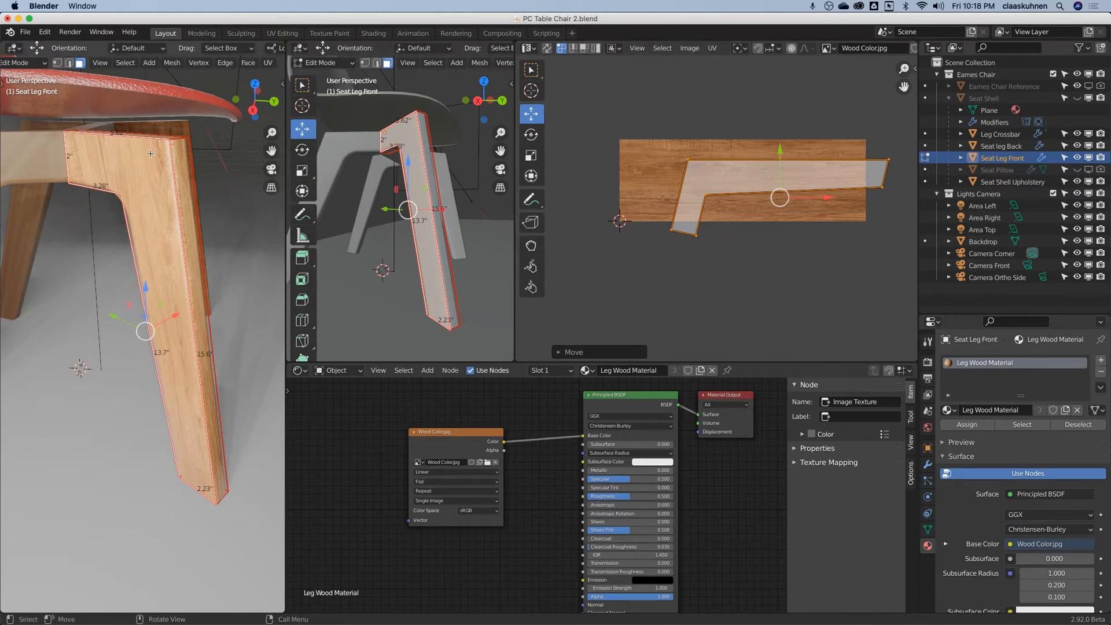
pyautogui.press('g')
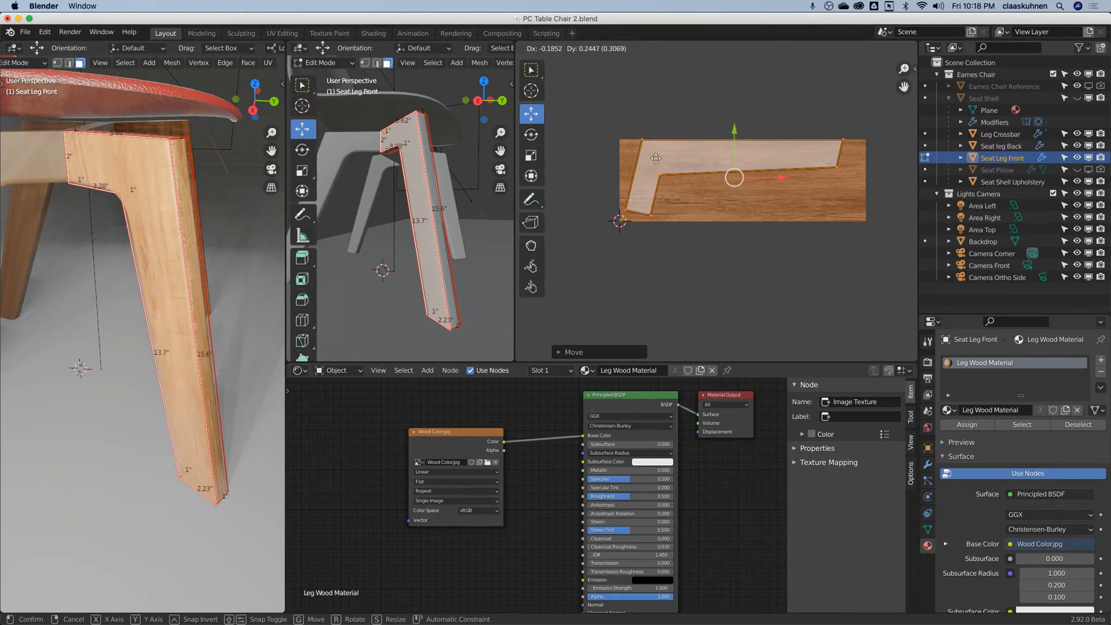
pyautogui.click(769, 155)
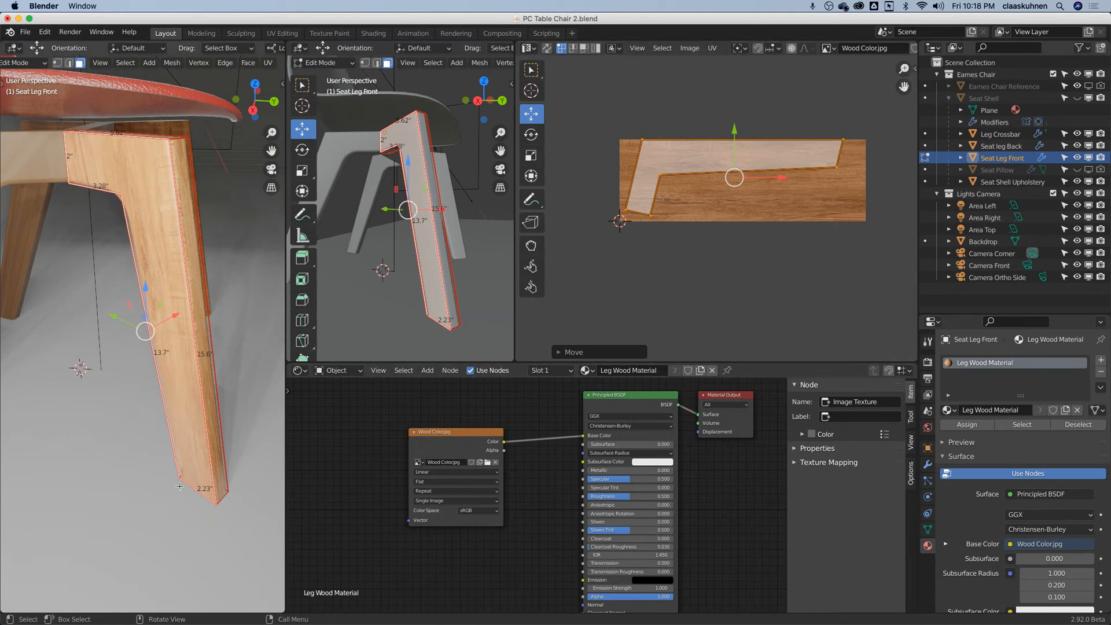
pyautogui.press('g')
pyautogui.click(696, 179)
# Step: Select all the leg's faces and move the two long strip UV islands from above down onto the wood image
pyautogui.press('a')
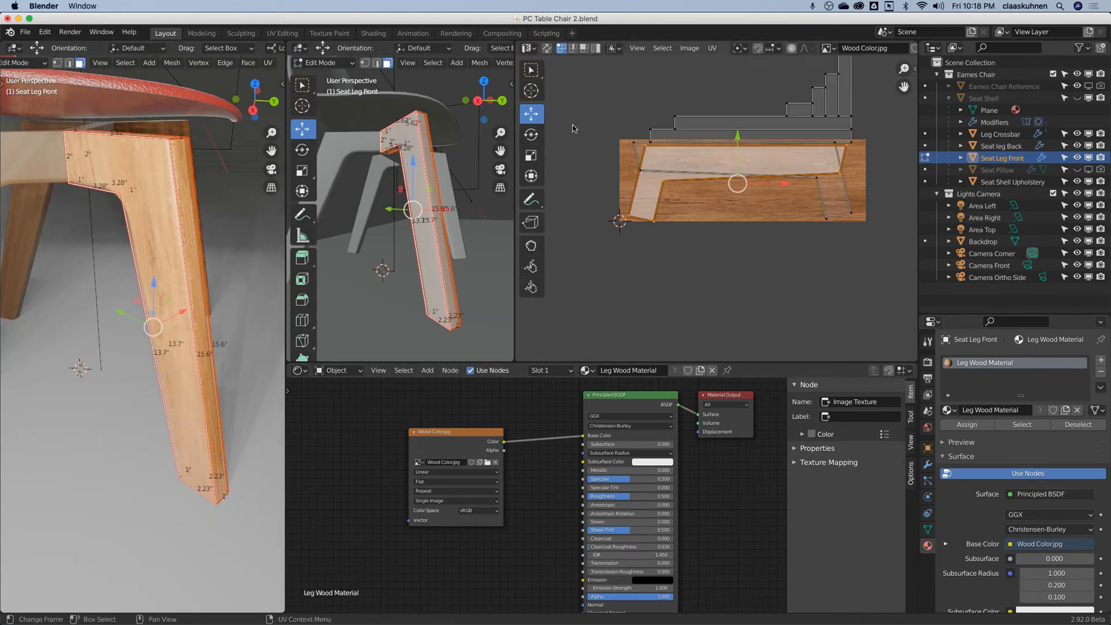
pyautogui.hotkey('alt', 'a')
pyautogui.press('l')
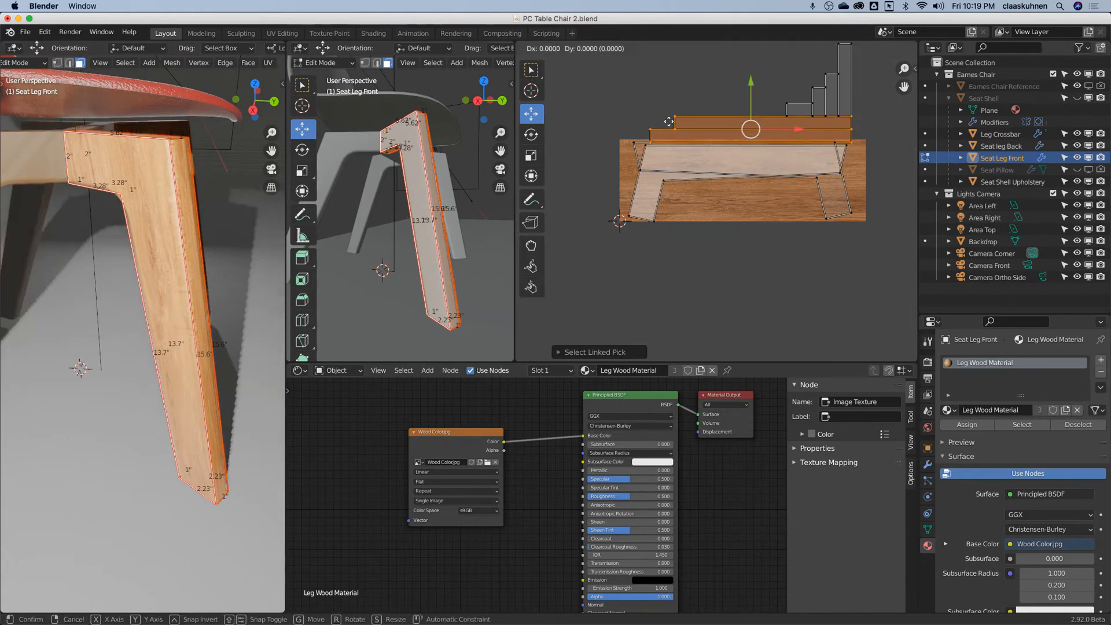
pyautogui.moveTo(669, 120); pyautogui.dragTo(669, 168)
pyautogui.moveTo(743, 114); pyautogui.dragTo(693, 165, button='middle')
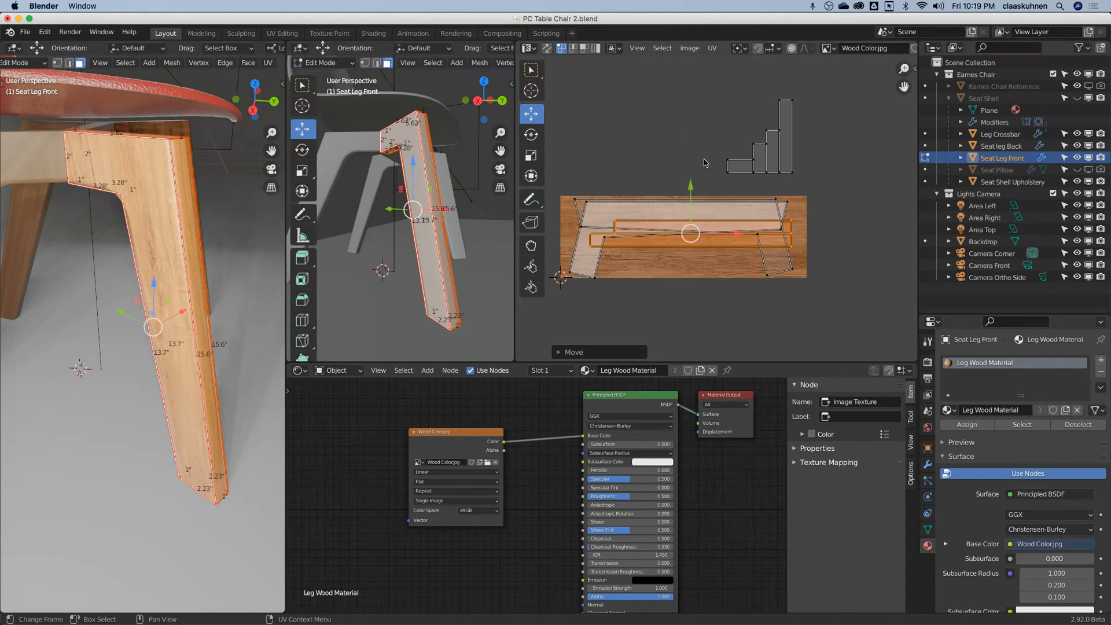
# Step: Select the four short strip UV islands above the wood image and move them together onto it
pyautogui.hotkey('alt', 'a')
pyautogui.press('l')
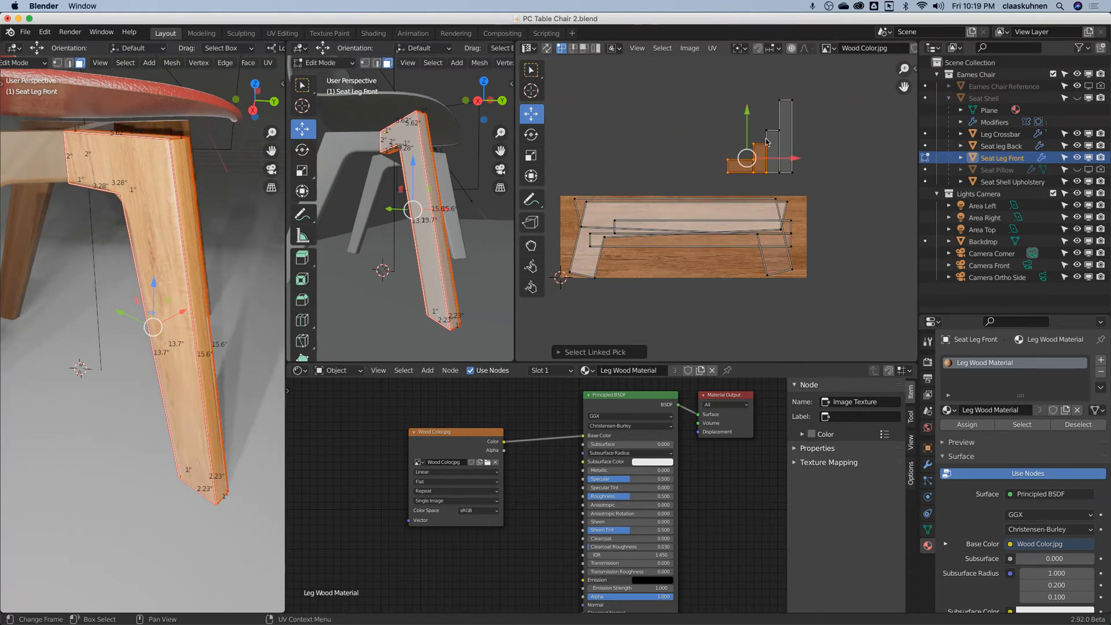
pyautogui.moveTo(791, 110); pyautogui.dragTo(697, 207)
pyautogui.scroll(3, 697, 232)
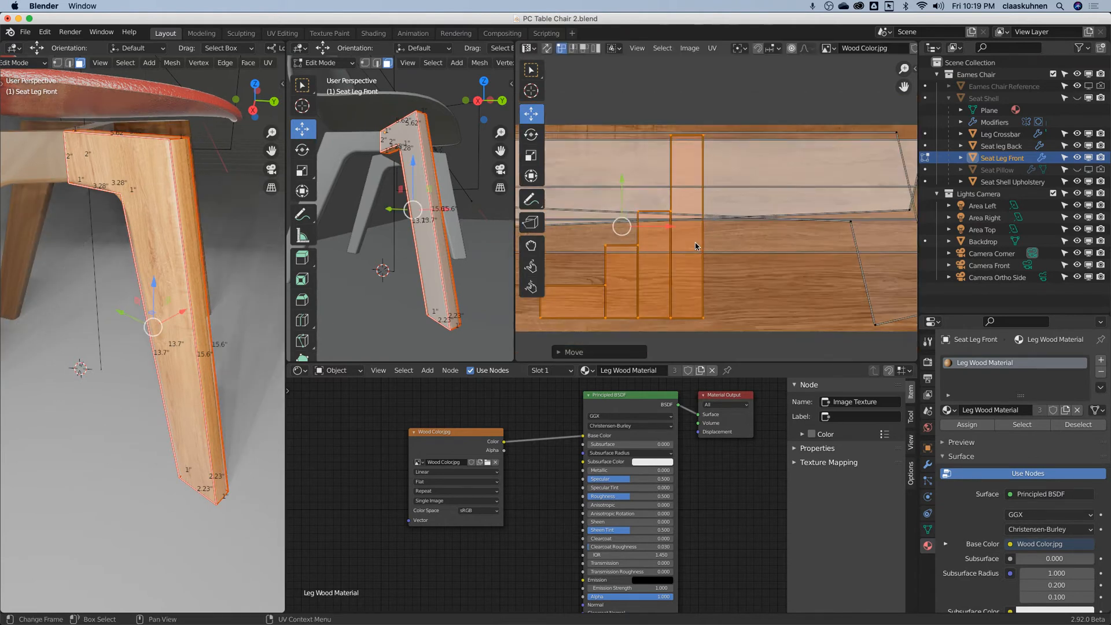
# Step: Select only the leg's top face and rotate its UV island by 90° to align it with the wood grain
pyautogui.moveTo(160, 150); pyautogui.dragTo(148, 220, button='middle')
pyautogui.scroll(5, 148, 220)
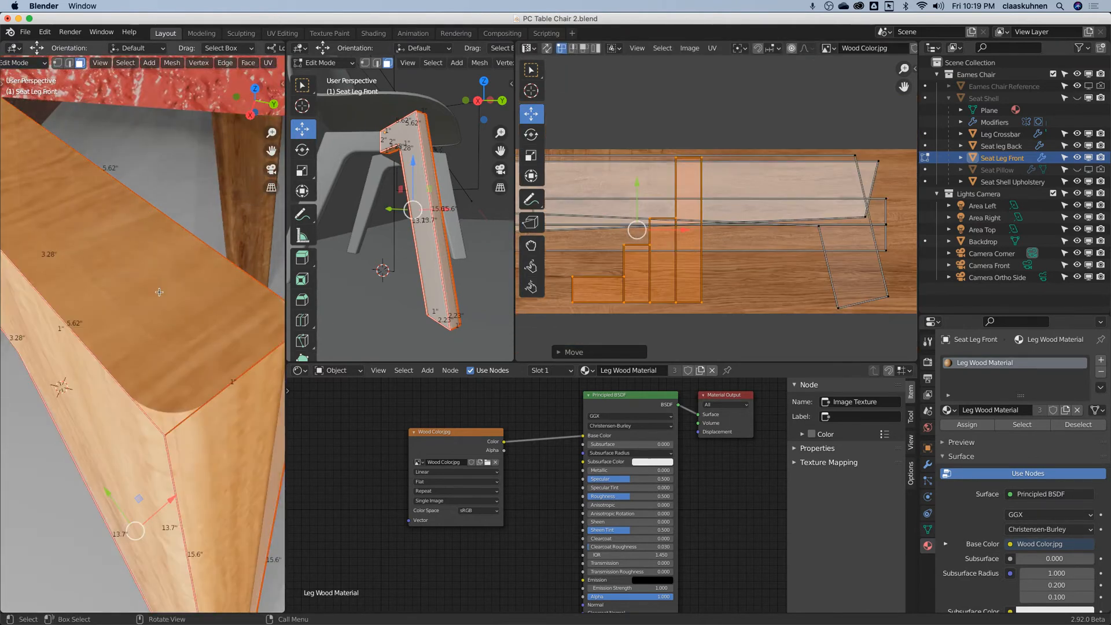
pyautogui.scroll(-2, 178, 301)
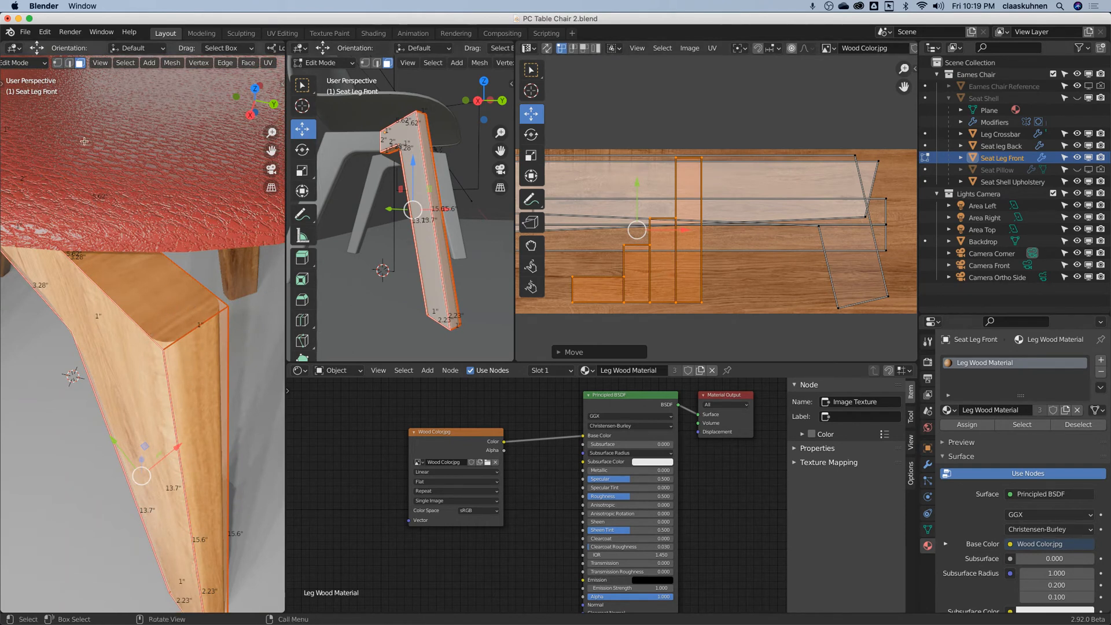
pyautogui.click(173, 299)
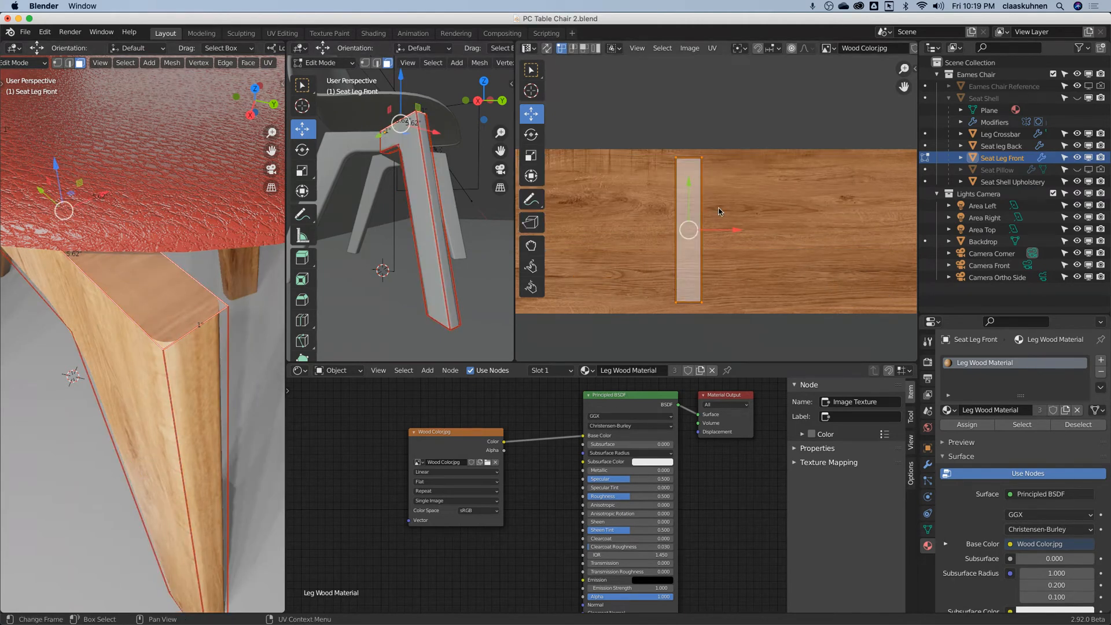
pyautogui.scroll(-1, 719, 211)
pyautogui.write('r90')
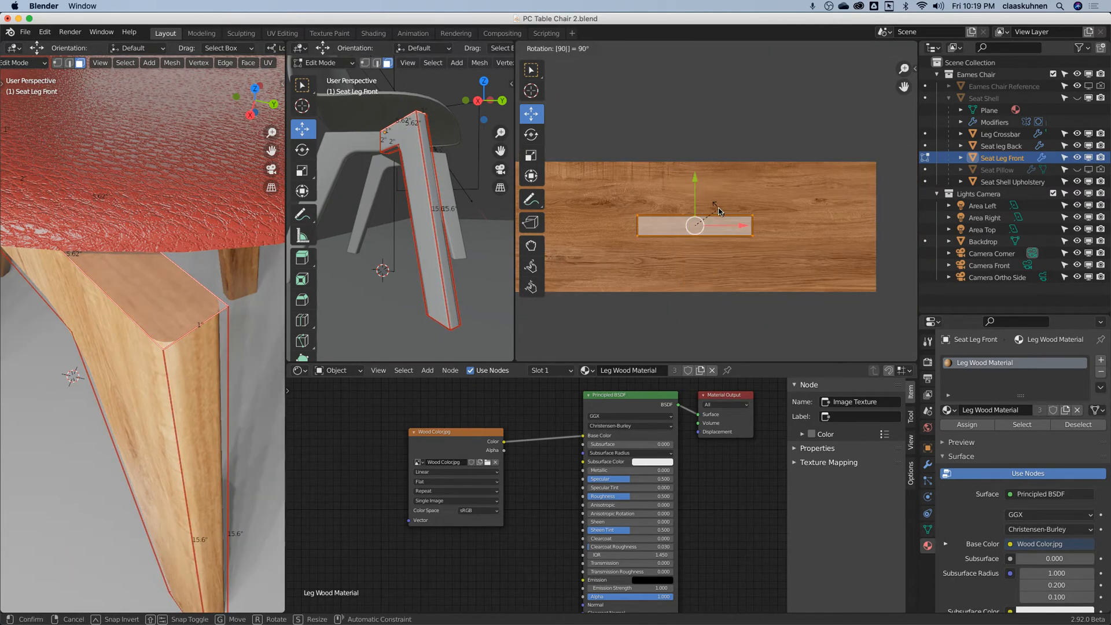
pyautogui.press('Return')
pyautogui.moveTo(250, 367); pyautogui.dragTo(200, 249, button='middle')
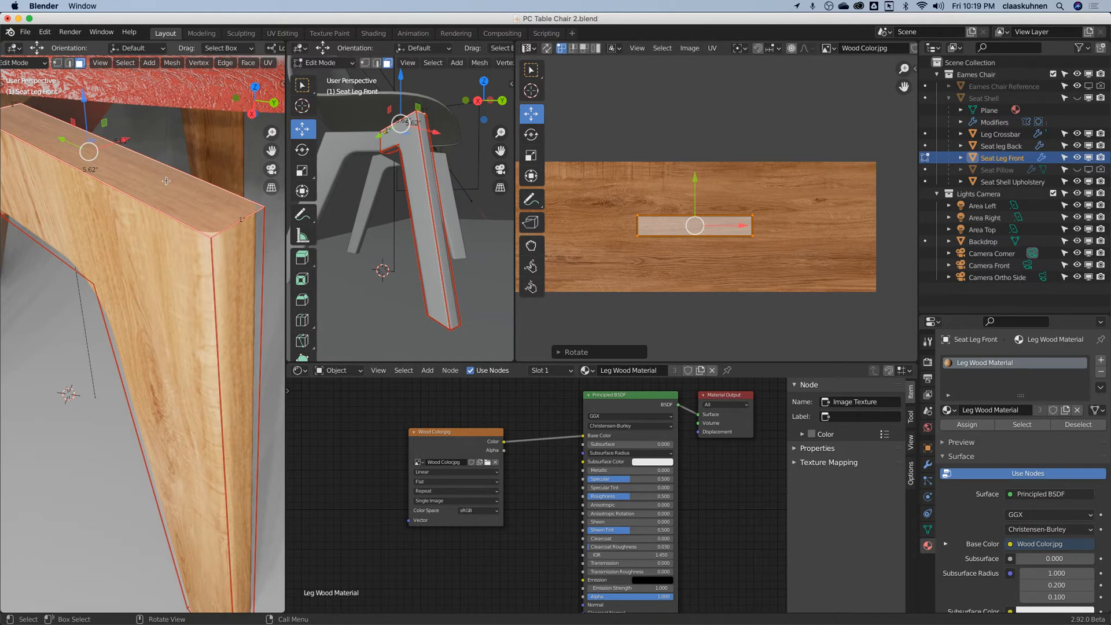
pyautogui.moveTo(132, 194); pyautogui.dragTo(181, 176, button='middle')
# Step: Leave edit mode, hide everything except the front leg, show it in material preview and examine its inner bend
pyautogui.press('Tab')
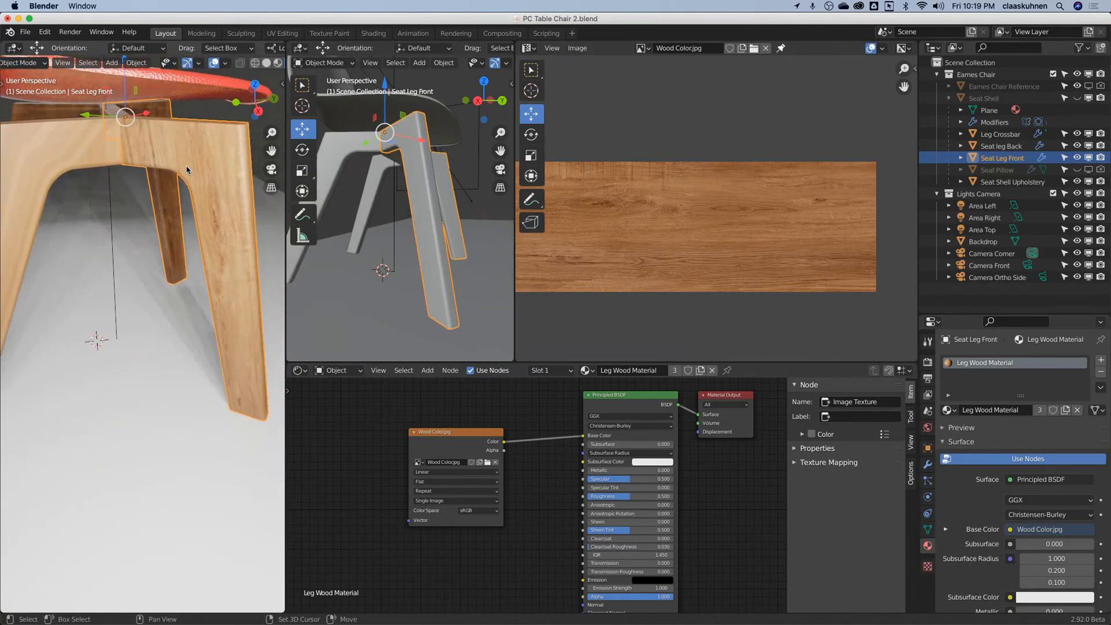
pyautogui.hotkey('shift', 'h')
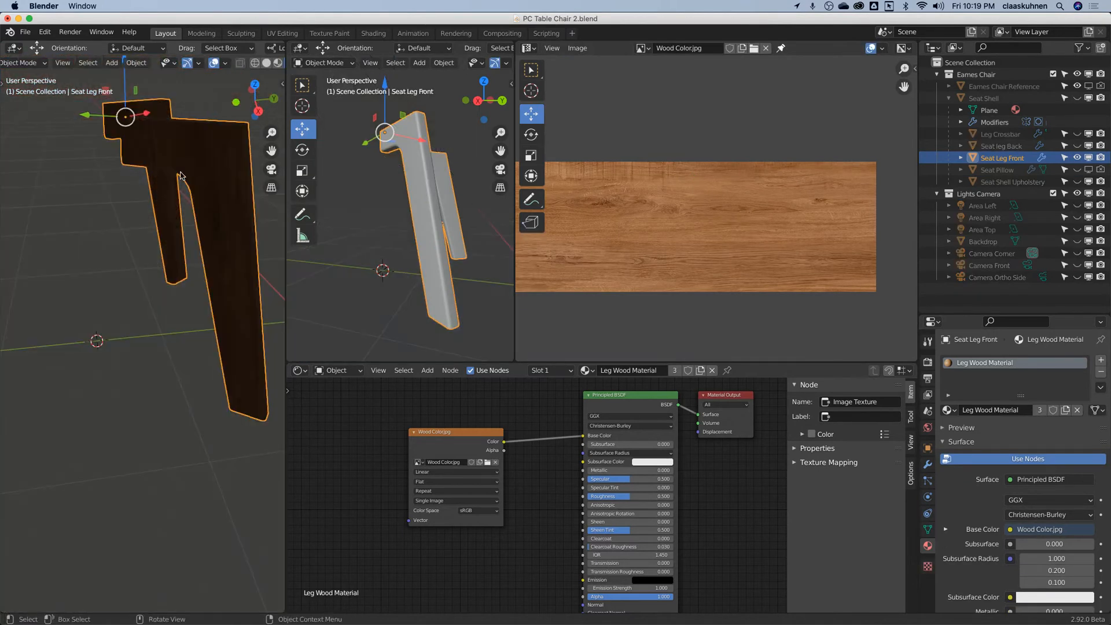
pyautogui.click(276, 63)
pyautogui.moveTo(164, 215)
pyautogui.mouseDown(button='middle')
pyautogui.moveTo(141, 227)
pyautogui.moveTo(134, 317)
pyautogui.moveTo(245, 245)
pyautogui.moveTo(232, 209)
pyautogui.moveTo(181, 222)
pyautogui.moveTo(166, 192)
pyautogui.moveTo(174, 140)
pyautogui.moveTo(99, 198)
pyautogui.moveTo(41, 289)
pyautogui.moveTo(20, 367)
pyautogui.moveTo(30, 364)
pyautogui.mouseUp(button='middle')
pyautogui.moveTo(151, 322); pyautogui.dragTo(276, 250, button='middle')
pyautogui.moveTo(394, 280); pyautogui.dragTo(344, 289, button='middle')
pyautogui.moveTo(161, 307); pyautogui.dragTo(166, 335, button='middle')
pyautogui.moveTo(186, 243); pyautogui.dragTo(144, 312, button='middle')
pyautogui.moveTo(90, 379); pyautogui.dragTo(185, 293, button='middle')
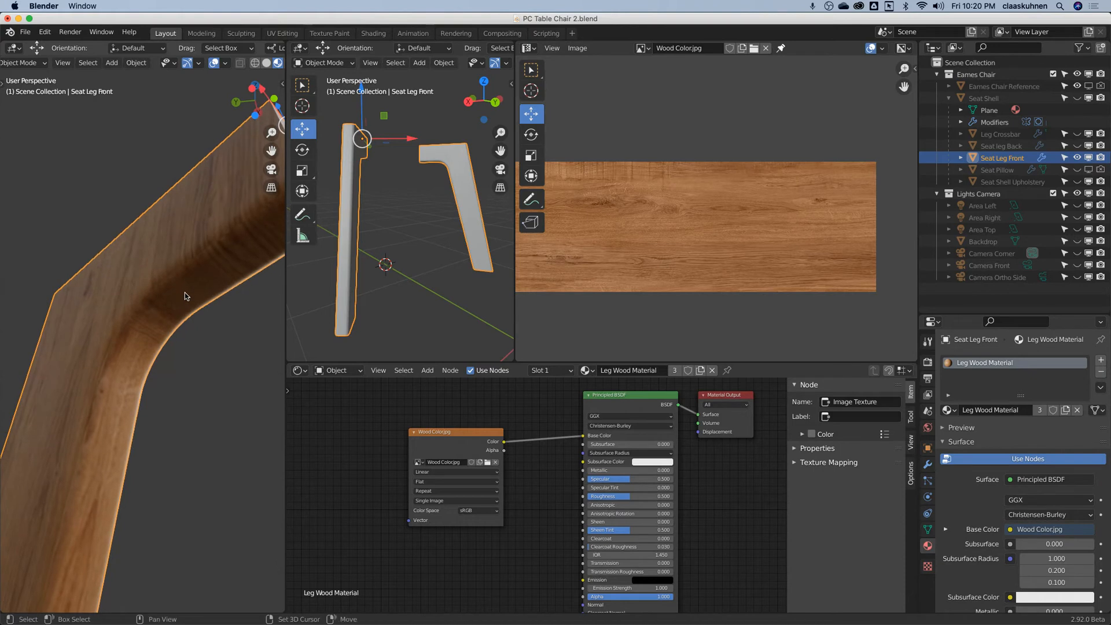
pyautogui.scroll(-2, 214, 267)
# Step: Select only the short underside face above the inner bend, rotate its UV island by 90° and check the leg's grain
pyautogui.press('Tab')
pyautogui.click(204, 279)
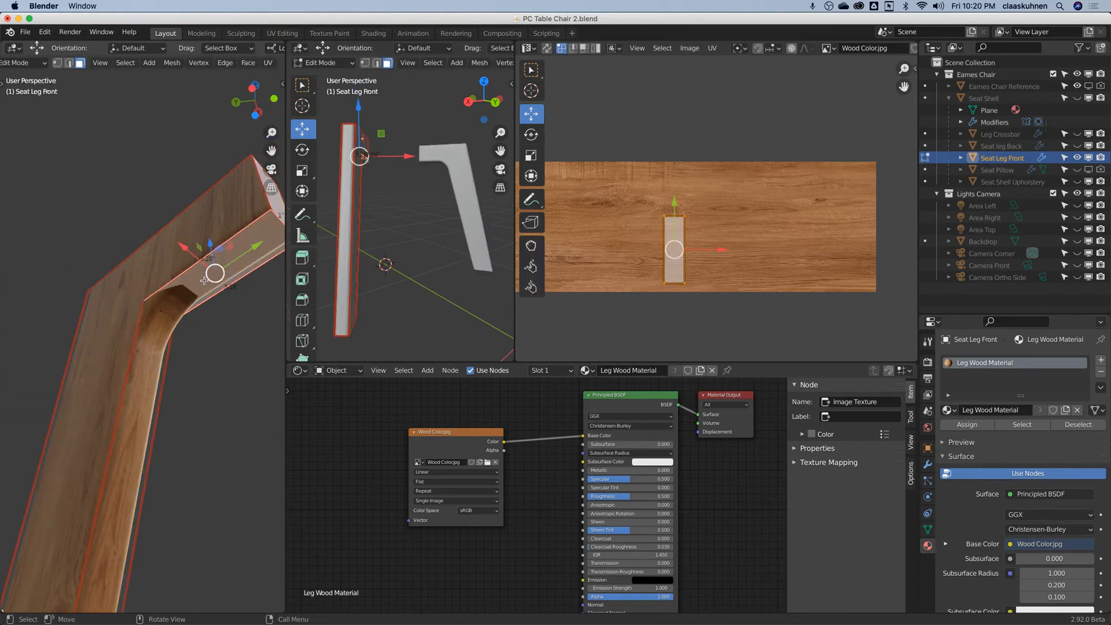
pyautogui.keyDown('shift'); pyautogui.click(151, 368); pyautogui.keyUp('shift')
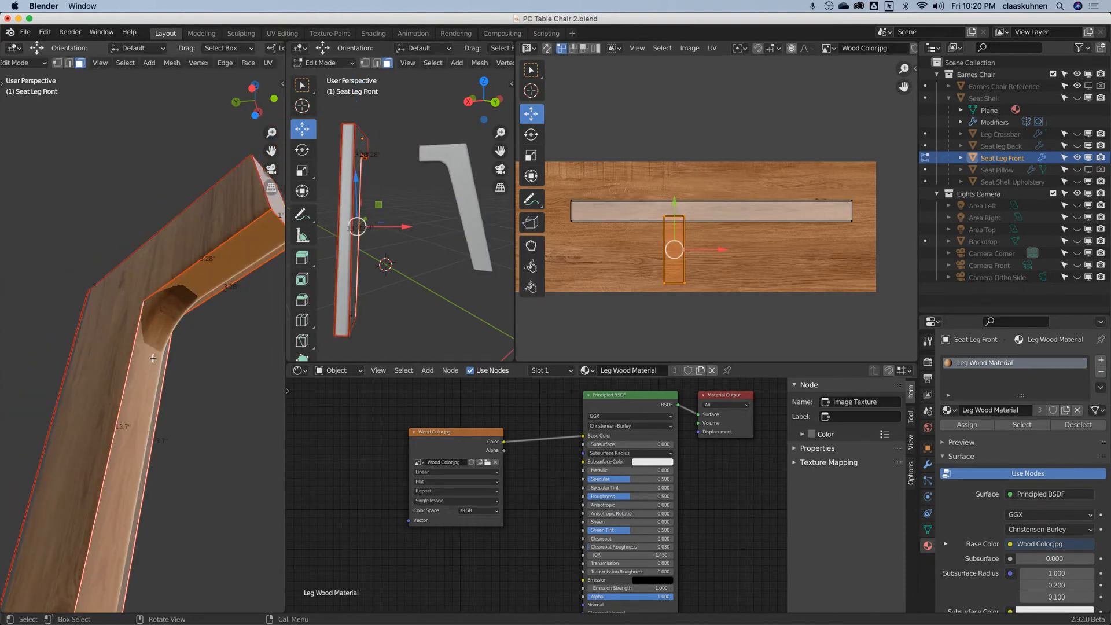
pyautogui.click(219, 271)
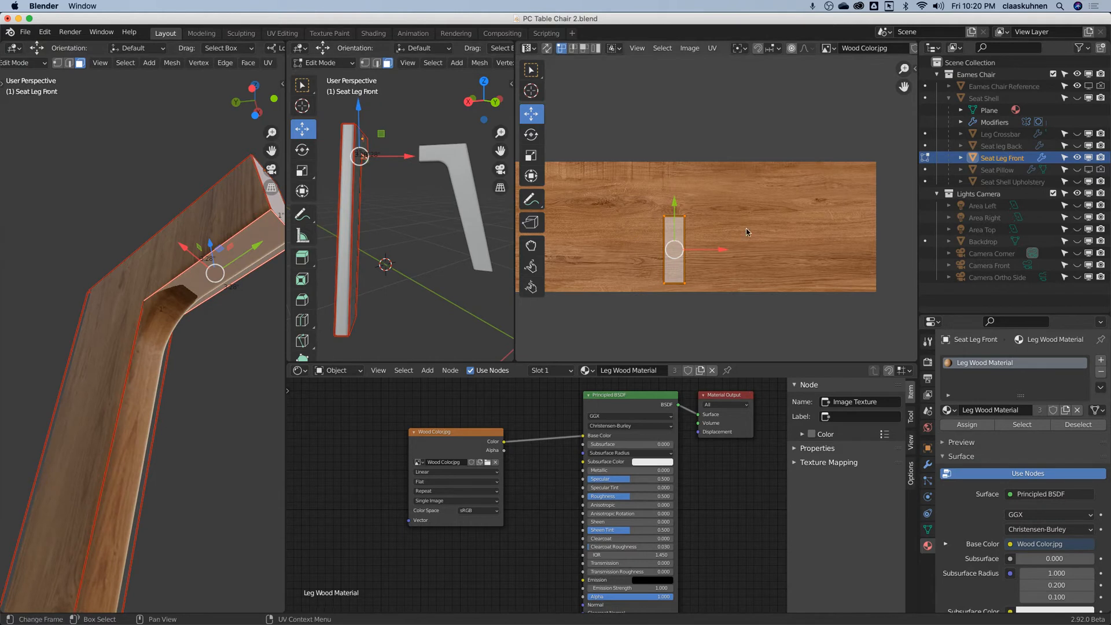
pyautogui.press('r')
pyautogui.press('9')
pyautogui.press('0')
pyautogui.press('Return')
pyautogui.press('Tab')
pyautogui.moveTo(249, 287); pyautogui.dragTo(217, 182, button='middle')
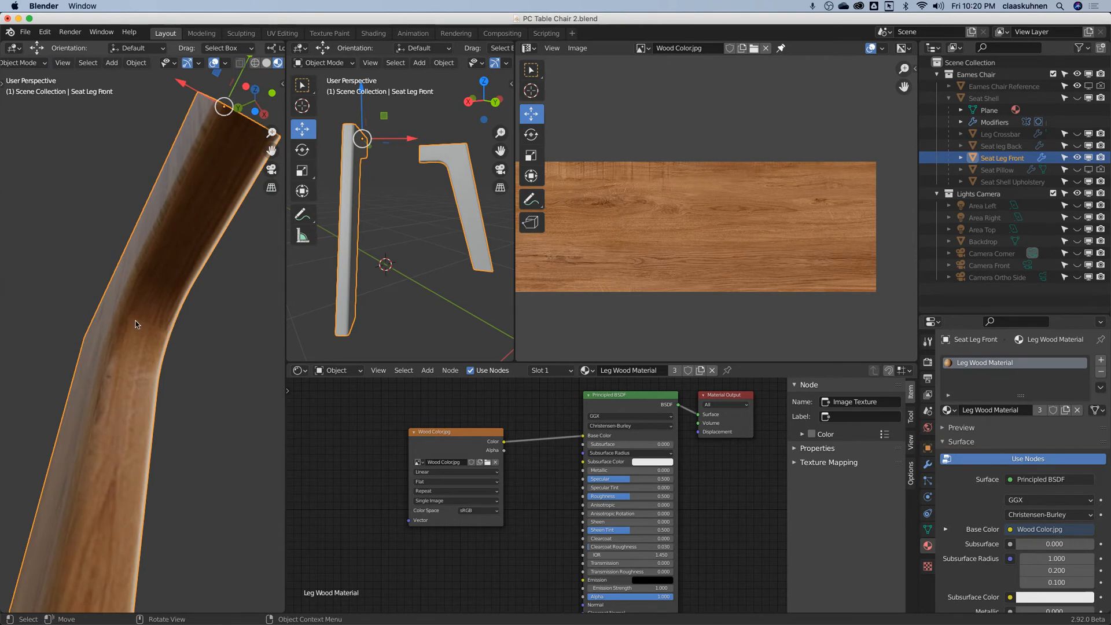
pyautogui.moveTo(177, 326); pyautogui.dragTo(163, 306, button='middle')
# Step: Select the edge across the leg's inner bend in edge mode with wireframe shading and clear its seam
pyautogui.press('Tab')
pyautogui.click(69, 63)
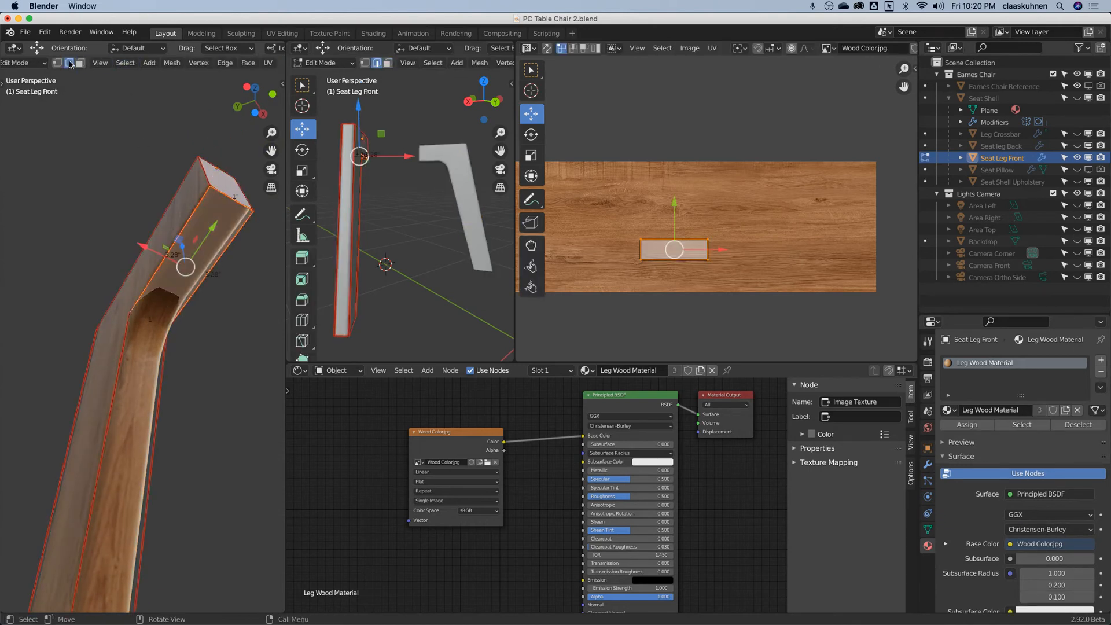
pyautogui.hotkey('shift', 'z')
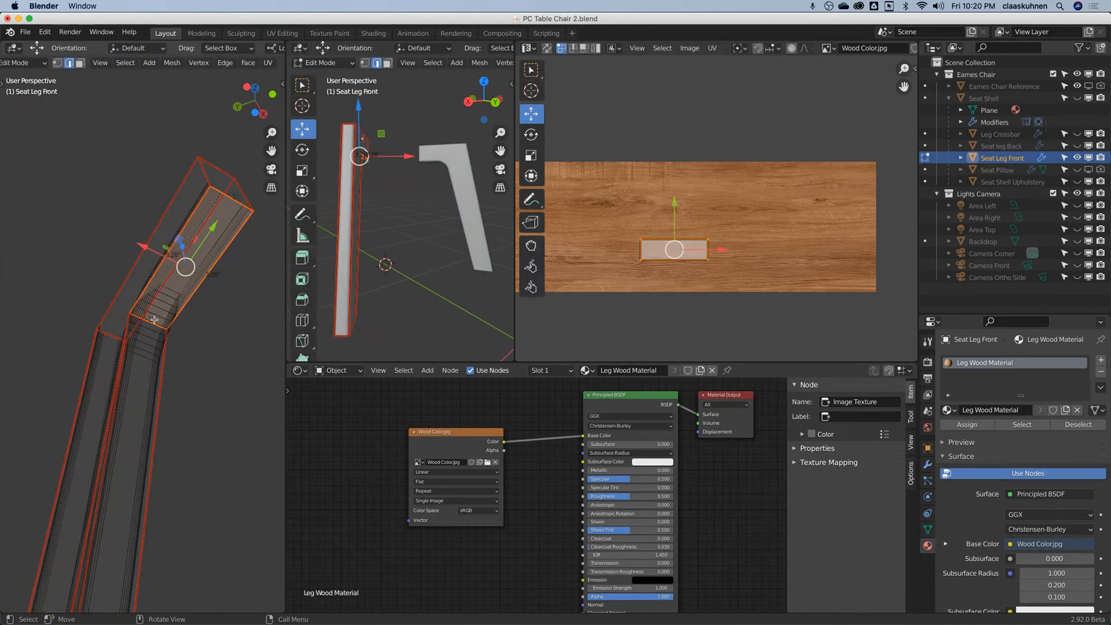
pyautogui.click(154, 326)
pyautogui.moveTo(198, 141); pyautogui.dragTo(221, 153, button='middle')
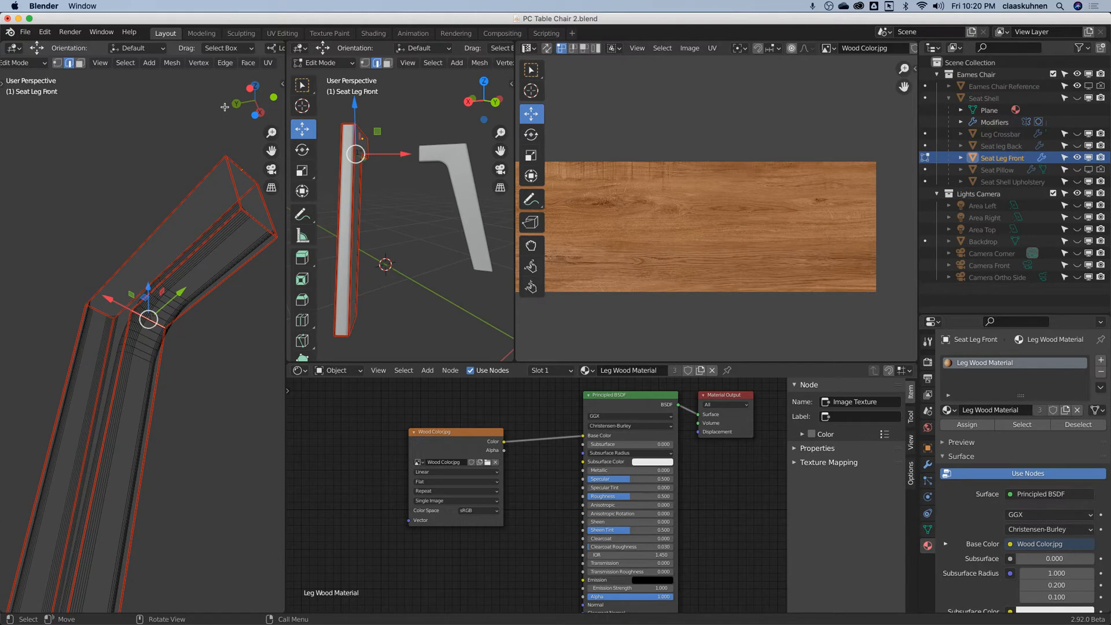
pyautogui.click(225, 62)
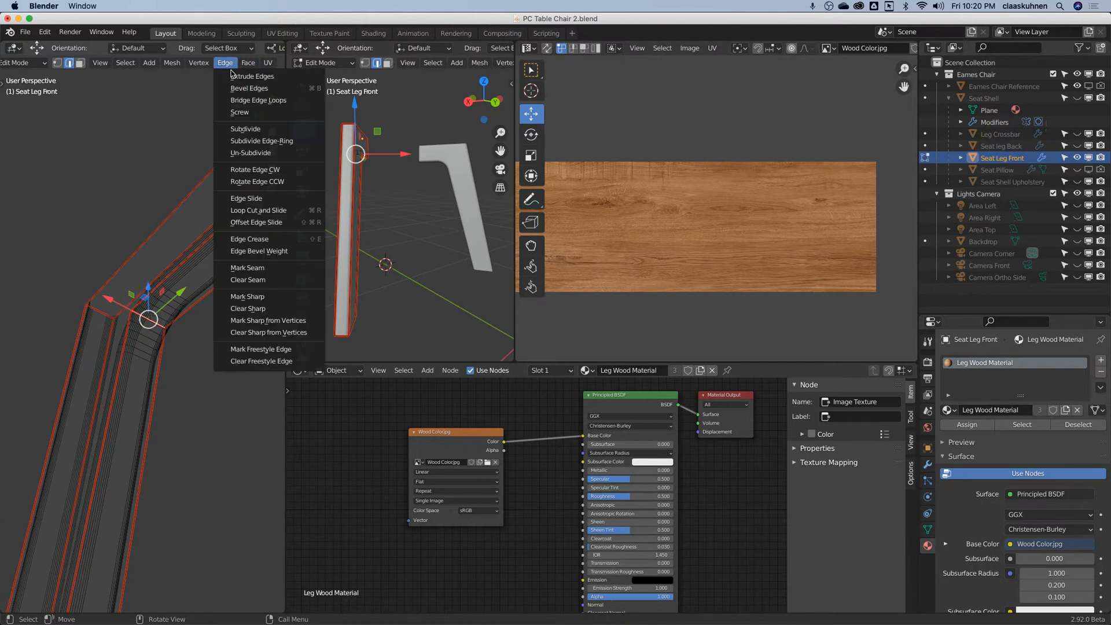
pyautogui.click(285, 278)
# Step: Select the short underside face and the long inner face at the bend and unwrap them together, using material preview
pyautogui.click(79, 63)
pyautogui.click(196, 280)
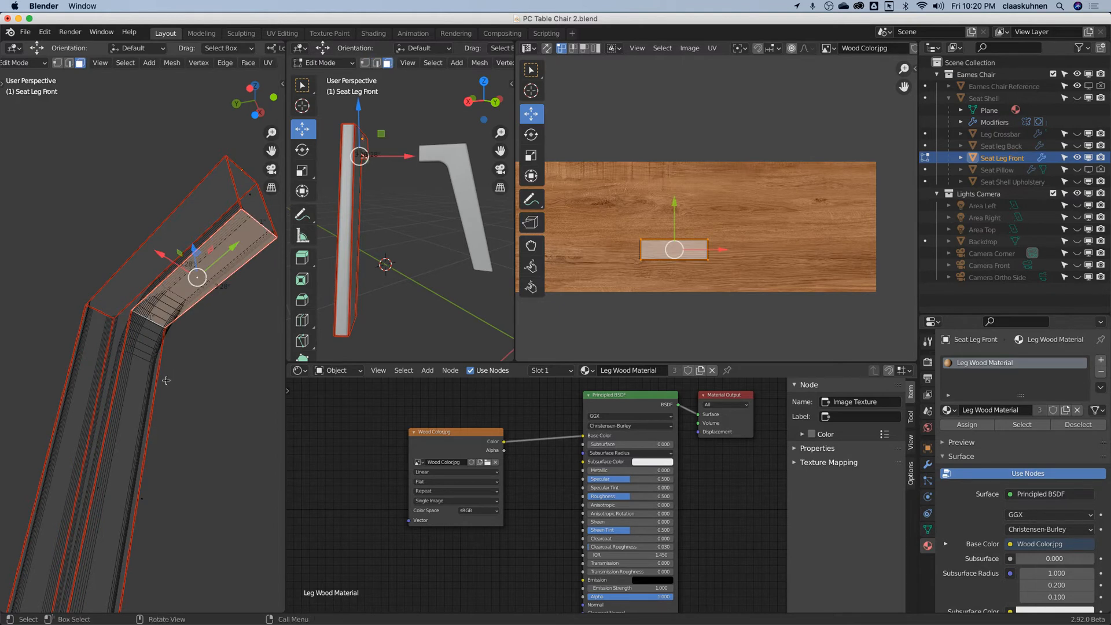
pyautogui.scroll(-3, 166, 380)
pyautogui.keyDown('shift'); pyautogui.click(127, 542); pyautogui.keyUp('shift')
pyautogui.press('z')
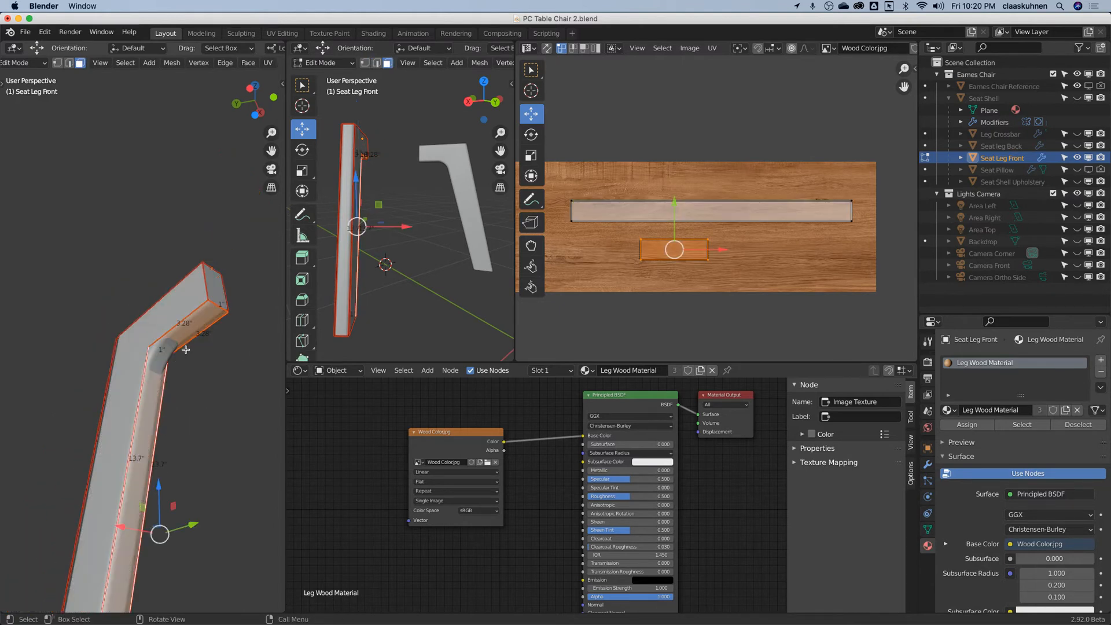
pyautogui.scroll(4, 185, 349)
pyautogui.press('z')
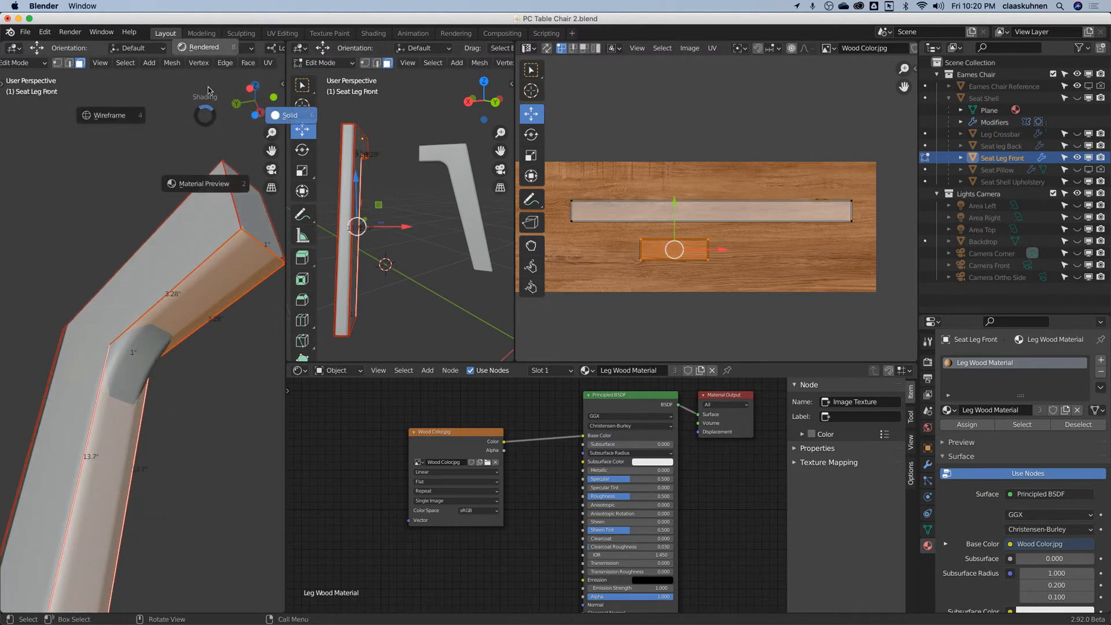
pyautogui.click(206, 175)
pyautogui.moveTo(202, 195); pyautogui.dragTo(166, 176, button='middle')
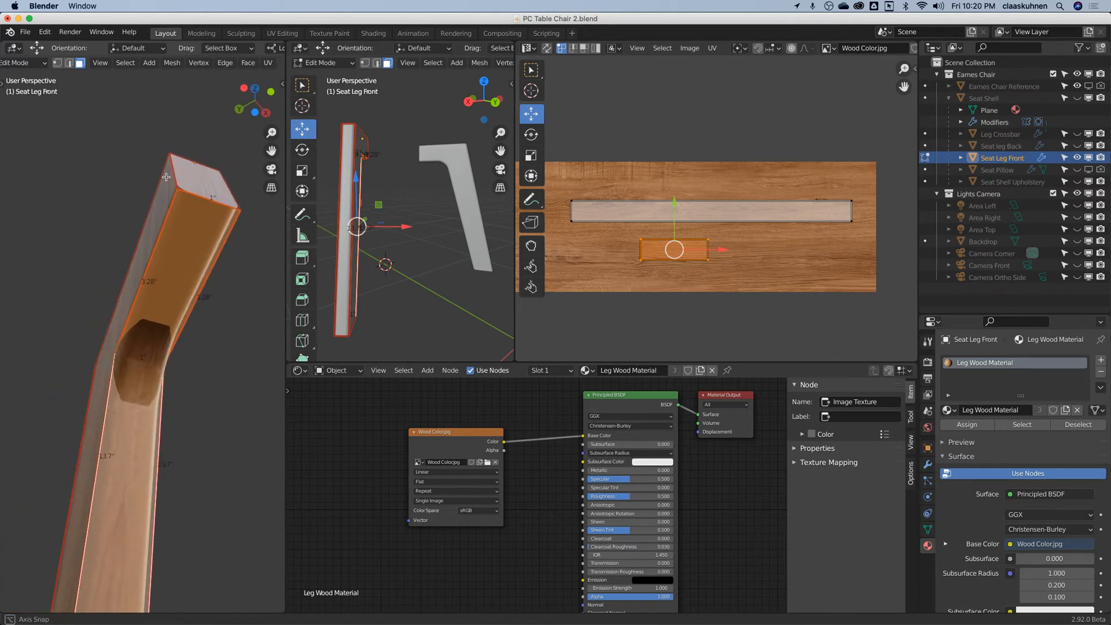
pyautogui.press('u')
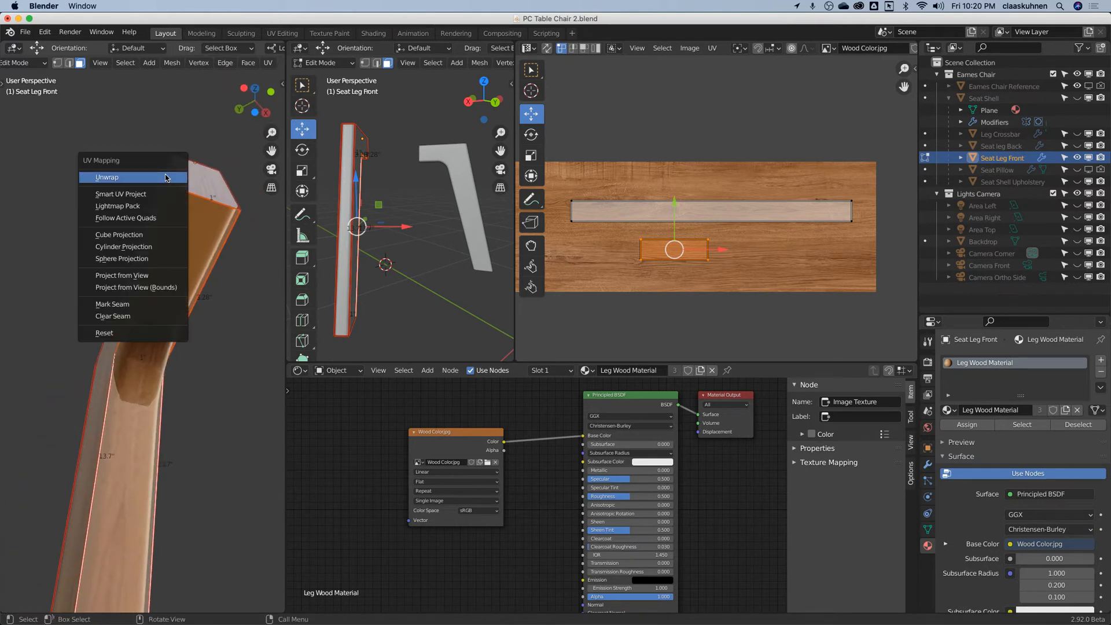
pyautogui.click(166, 177)
pyautogui.press('Tab')
pyautogui.moveTo(173, 289); pyautogui.dragTo(212, 318, button='middle')
pyautogui.press('Tab')
# Step: Select the joined inner-face UV island, scale it down slightly and move it to the middle of the wood image
pyautogui.scroll(-2, 645, 267)
pyautogui.moveTo(644, 262); pyautogui.dragTo(751, 236, button='middle')
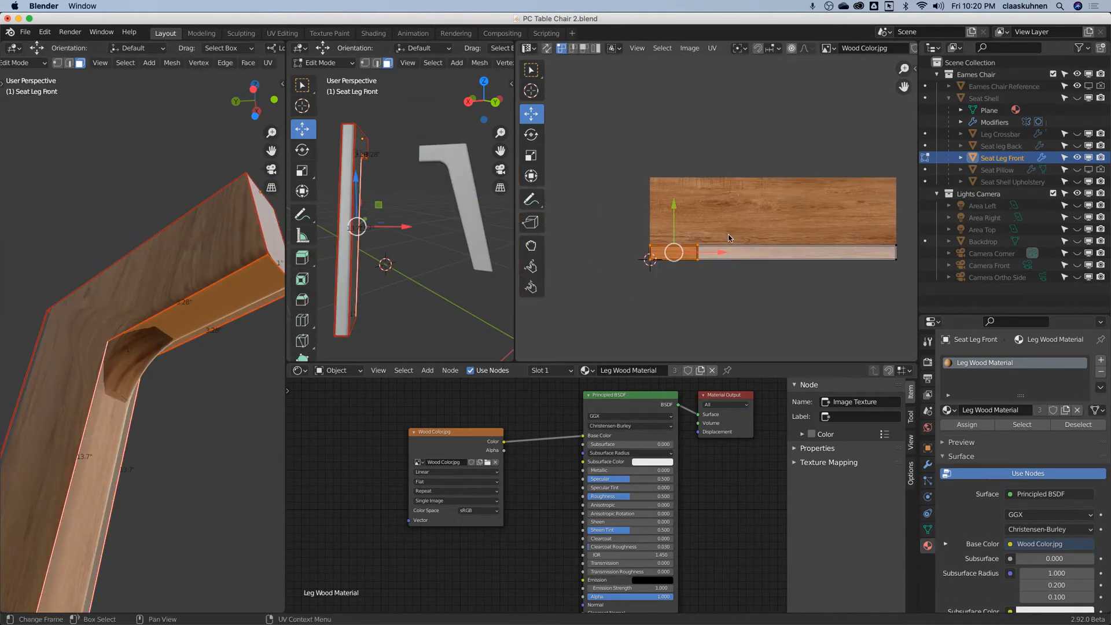
pyautogui.click(707, 244)
pyautogui.press('l')
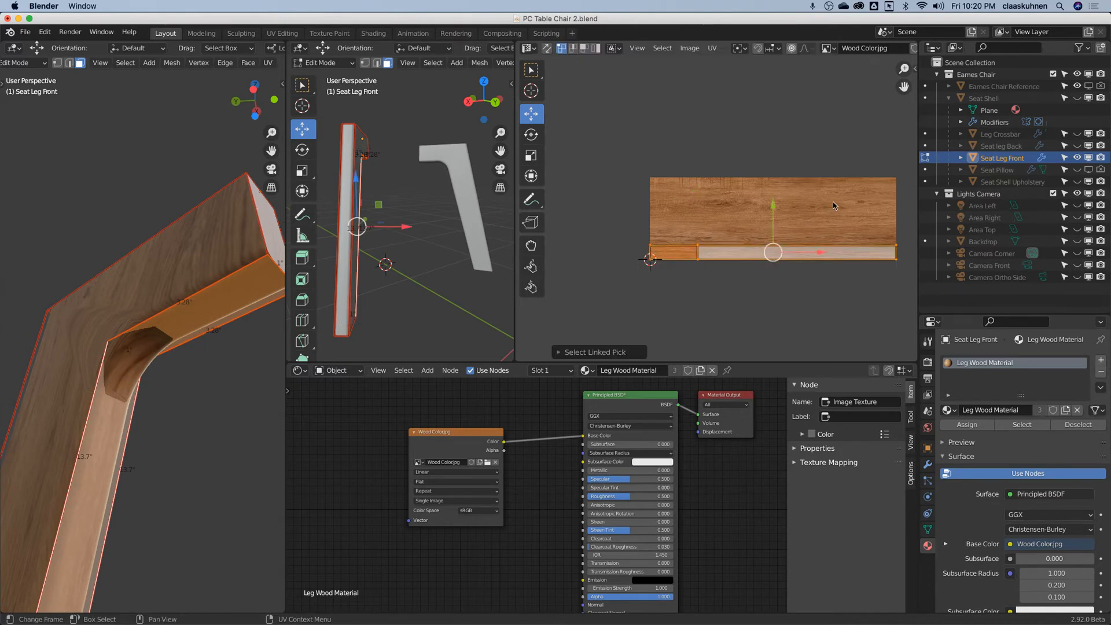
pyautogui.press('s')
pyautogui.click(816, 213)
pyautogui.press('g')
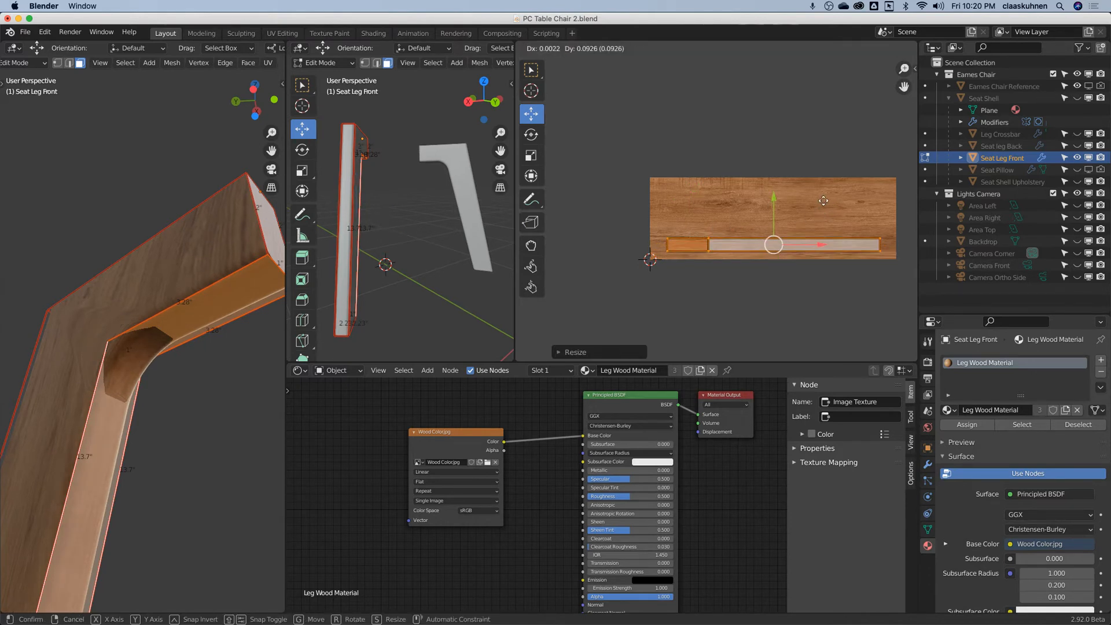
pyautogui.click(823, 181)
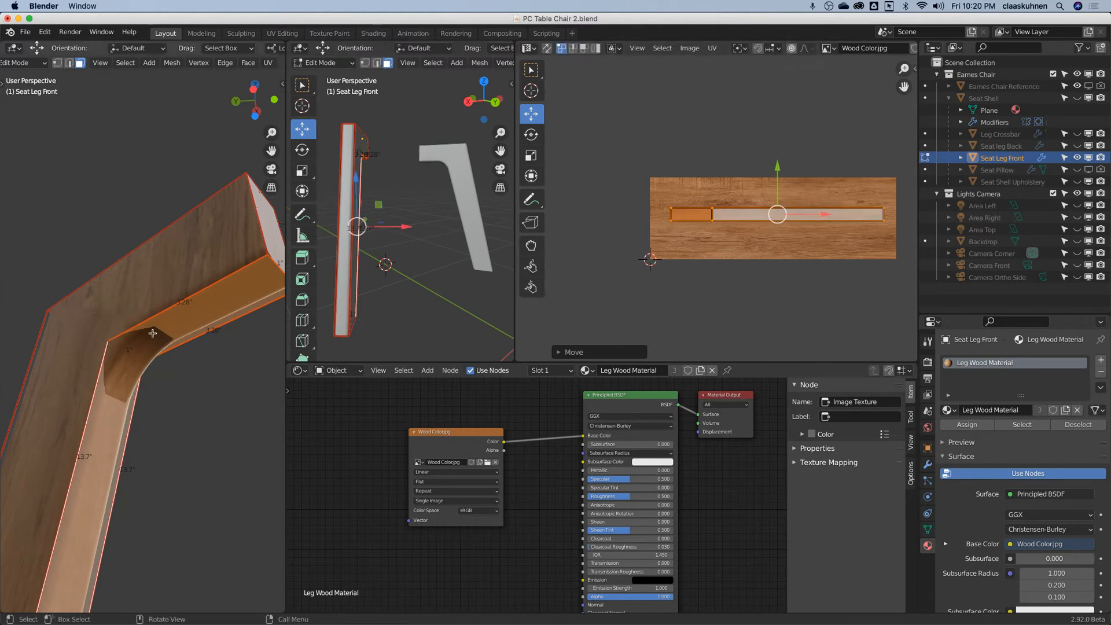
# Step: Leave edit mode, hide both bevel modifiers in the viewport and toggle Bevel repeatedly to compare the sharp and rounded inner bend
pyautogui.press('Tab')
pyautogui.moveTo(151, 345); pyautogui.dragTo(109, 311, button='middle')
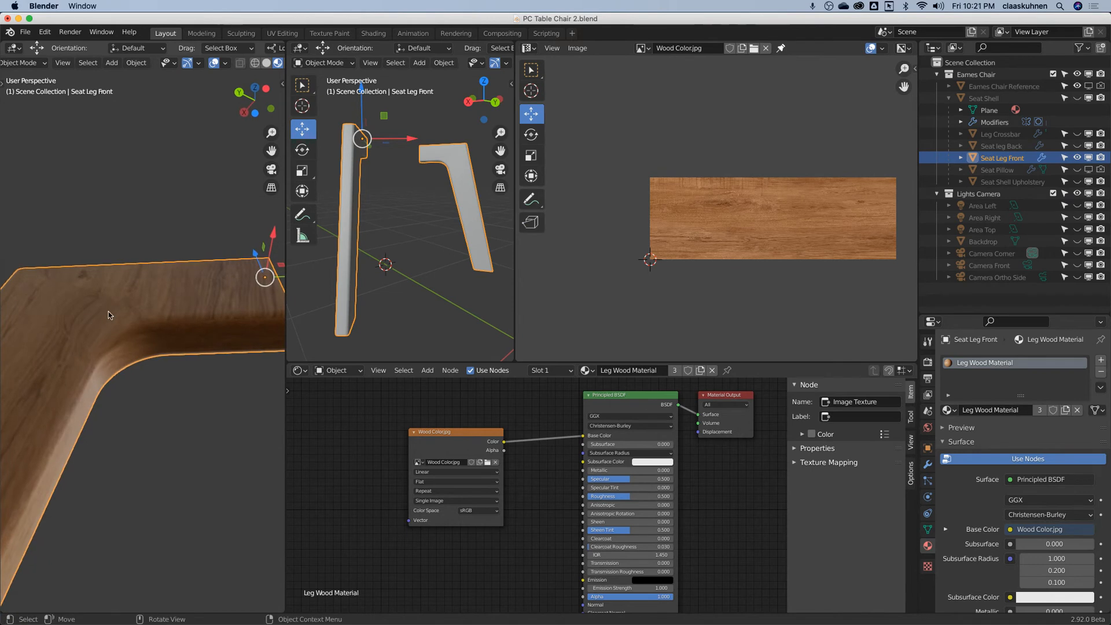
pyautogui.click(928, 464)
pyautogui.click(943, 412)
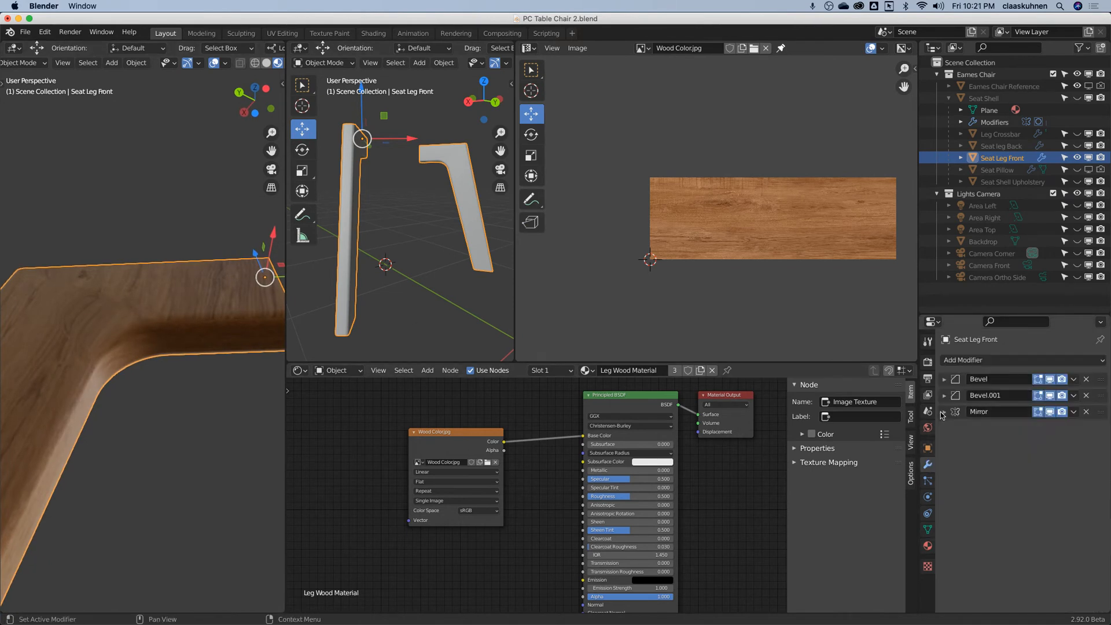
pyautogui.click(1049, 396)
pyautogui.click(1050, 379)
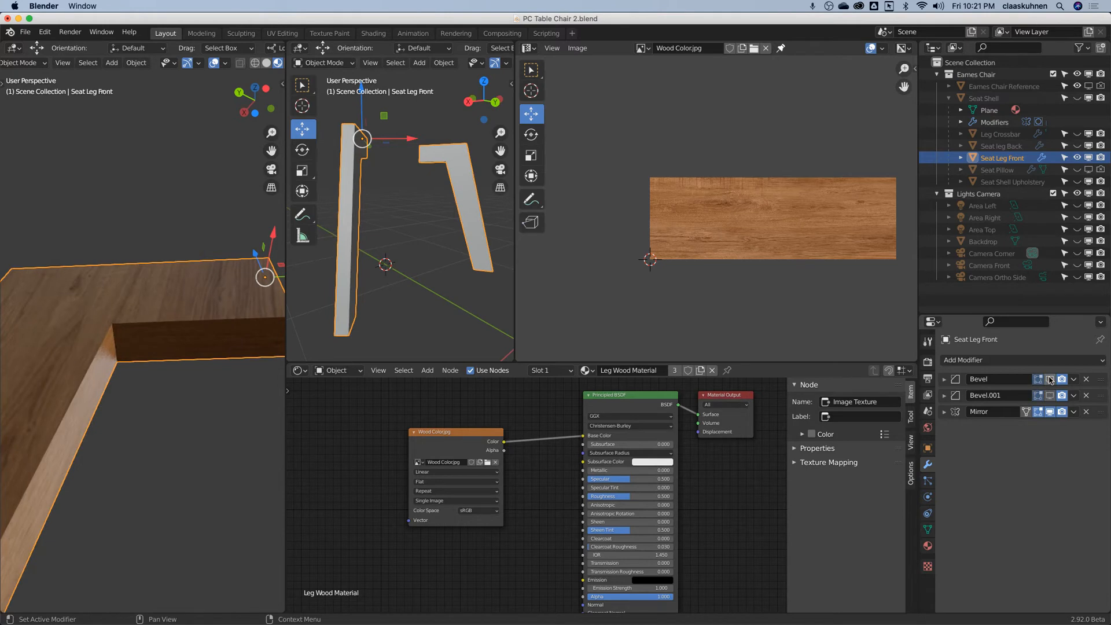
pyautogui.click(1050, 380)
pyautogui.click(1050, 379)
pyautogui.click(1049, 379)
pyautogui.click(1049, 379)
pyautogui.click(1050, 379)
pyautogui.click(1050, 380)
pyautogui.click(1050, 379)
pyautogui.click(1050, 379)
pyautogui.click(1049, 380)
pyautogui.click(1049, 379)
pyautogui.click(1050, 379)
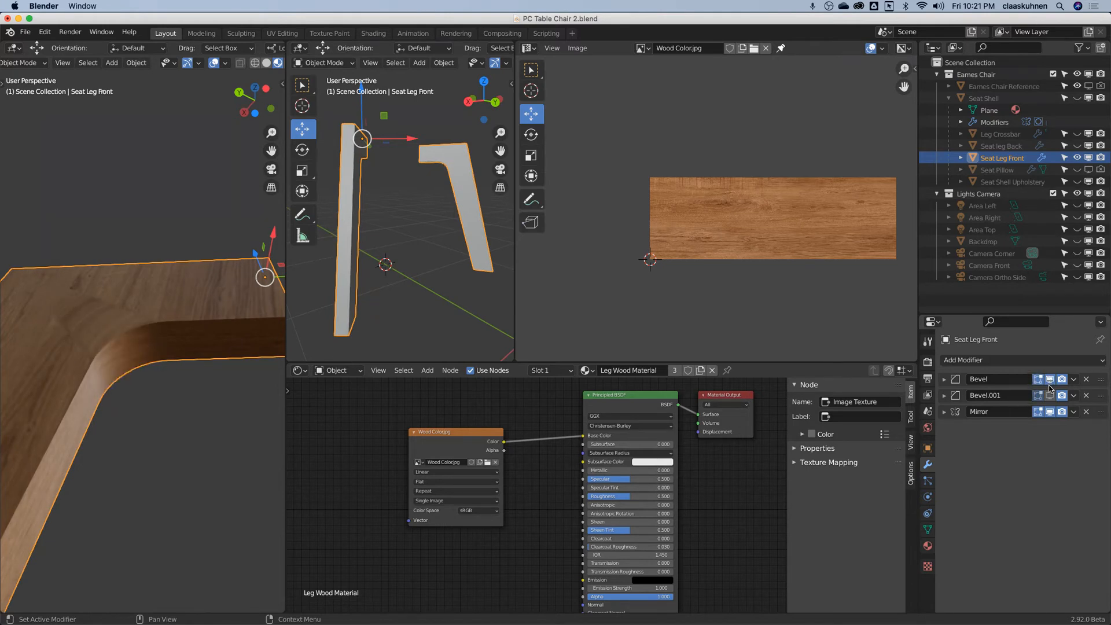
# Step: Show the Bevel.001 modifier in the viewport again and examine the wood grain around the leg's bend and upper corner
pyautogui.click(1050, 396)
pyautogui.click(1050, 396)
pyautogui.click(1050, 395)
pyautogui.moveTo(115, 420); pyautogui.dragTo(45, 382, button='middle')
pyautogui.scroll(4, 145, 359)
pyautogui.moveTo(150, 358); pyautogui.dragTo(202, 333, button='middle')
pyautogui.scroll(2, 202, 334)
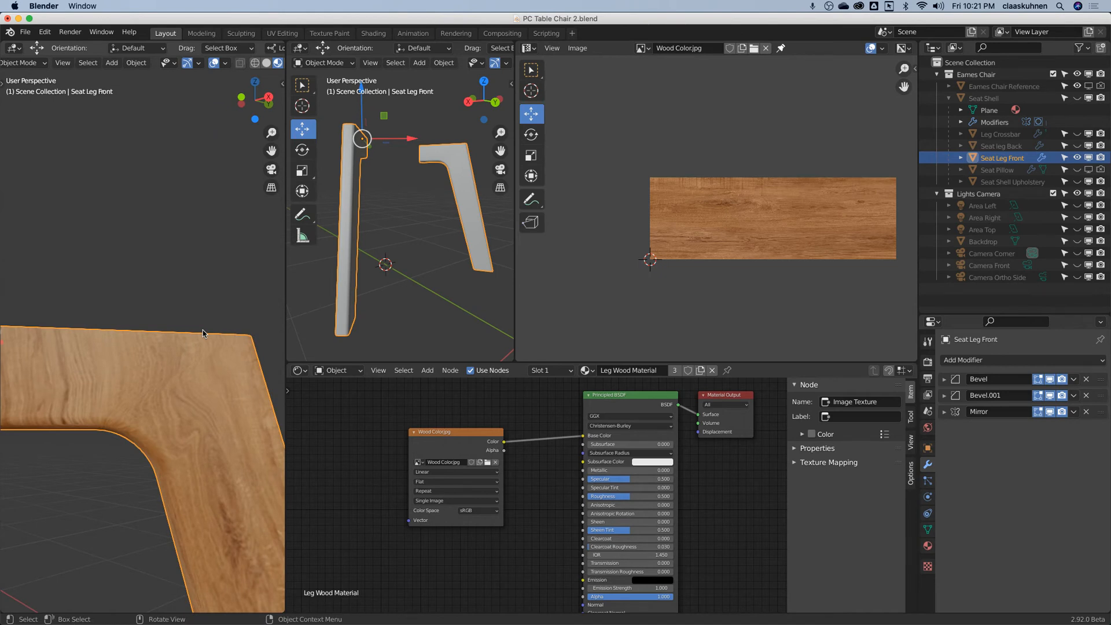
# Step: Examine the wood grain around the front leg's inner bend and on the mirrored leg, switching edit mode on and off
pyautogui.moveTo(203, 330); pyautogui.dragTo(145, 405, button='middle')
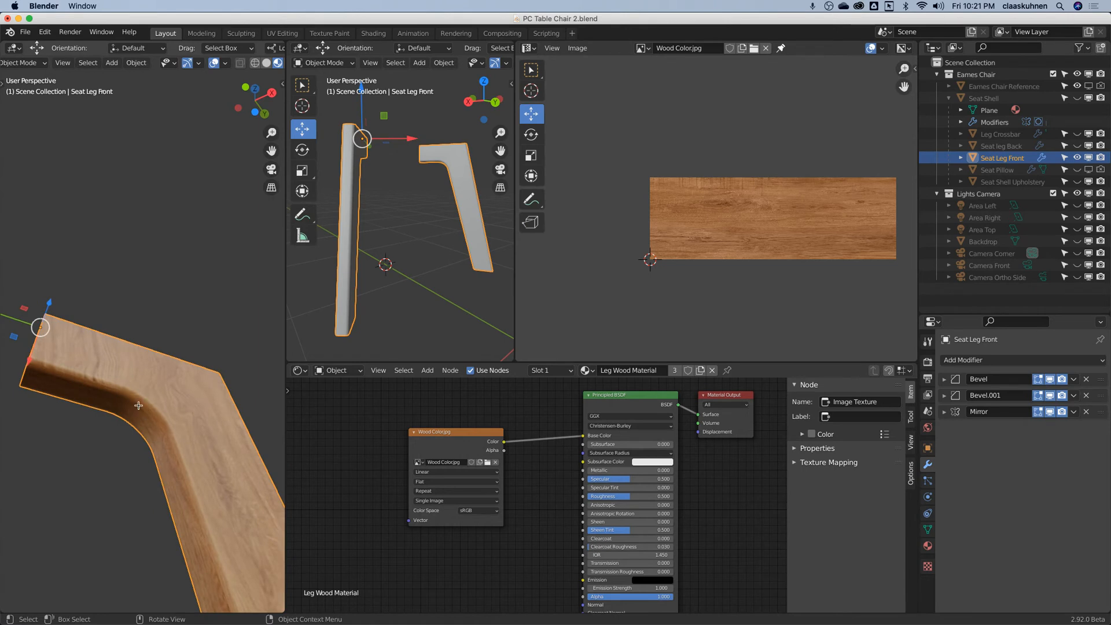
pyautogui.press('Tab')
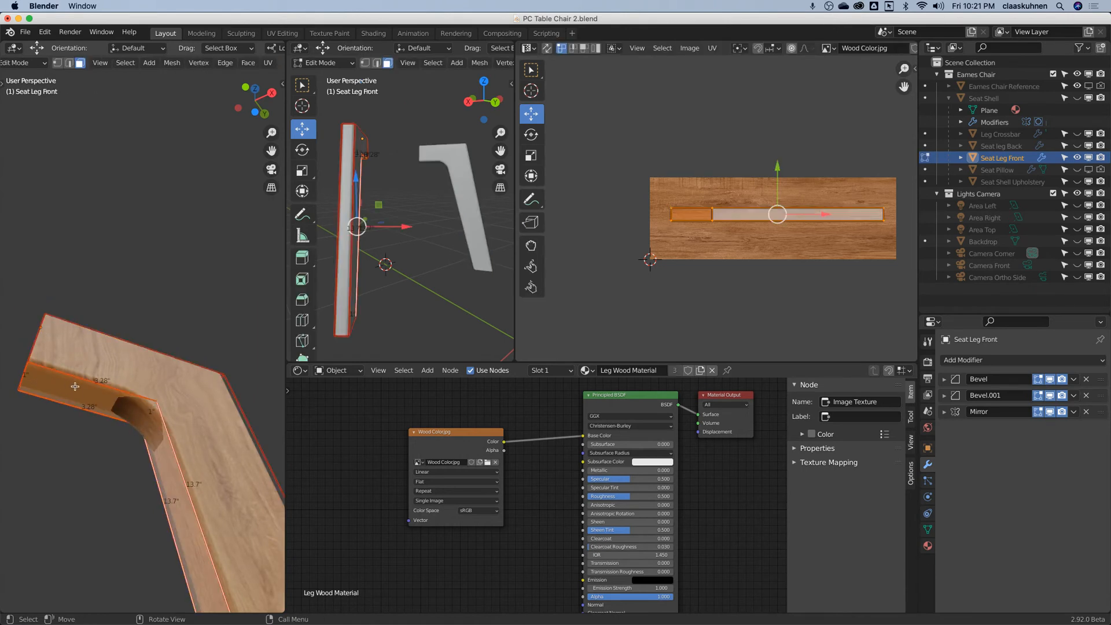
pyautogui.scroll(-4, 176, 492)
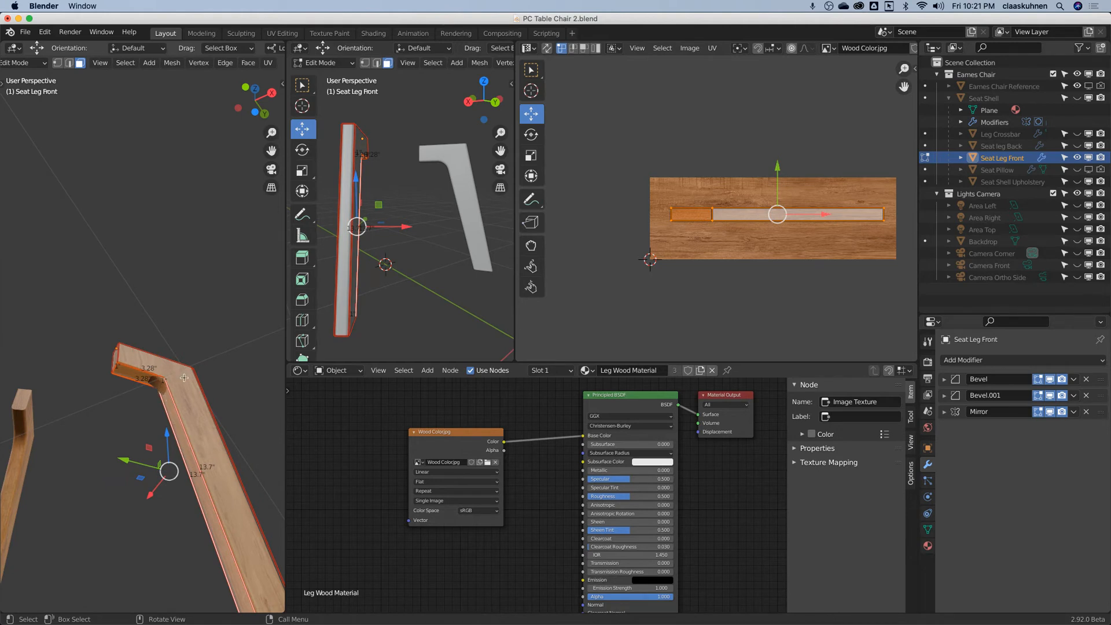
pyautogui.press('Tab')
pyautogui.moveTo(202, 335); pyautogui.dragTo(169, 279, button='middle')
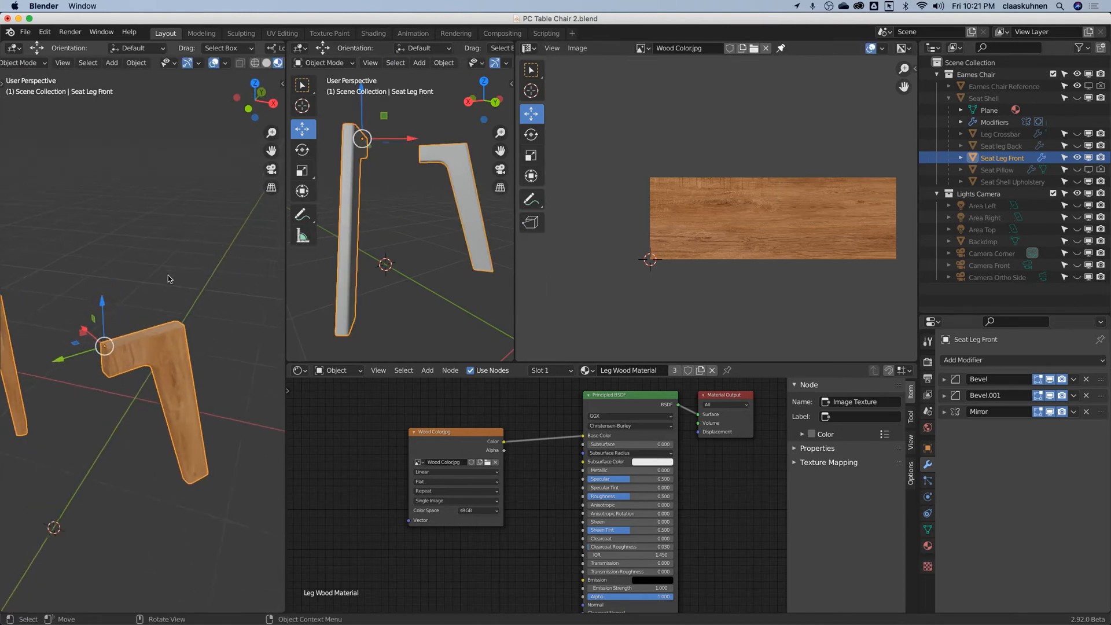
pyautogui.scroll(3, 169, 279)
pyautogui.moveTo(231, 359); pyautogui.dragTo(159, 365)
pyautogui.moveTo(159, 366); pyautogui.dragTo(117, 371, button='middle')
# Step: Enlarge the UV island of the front leg's top face and inspect its grain in object mode
pyautogui.press('Tab')
pyautogui.press('a')
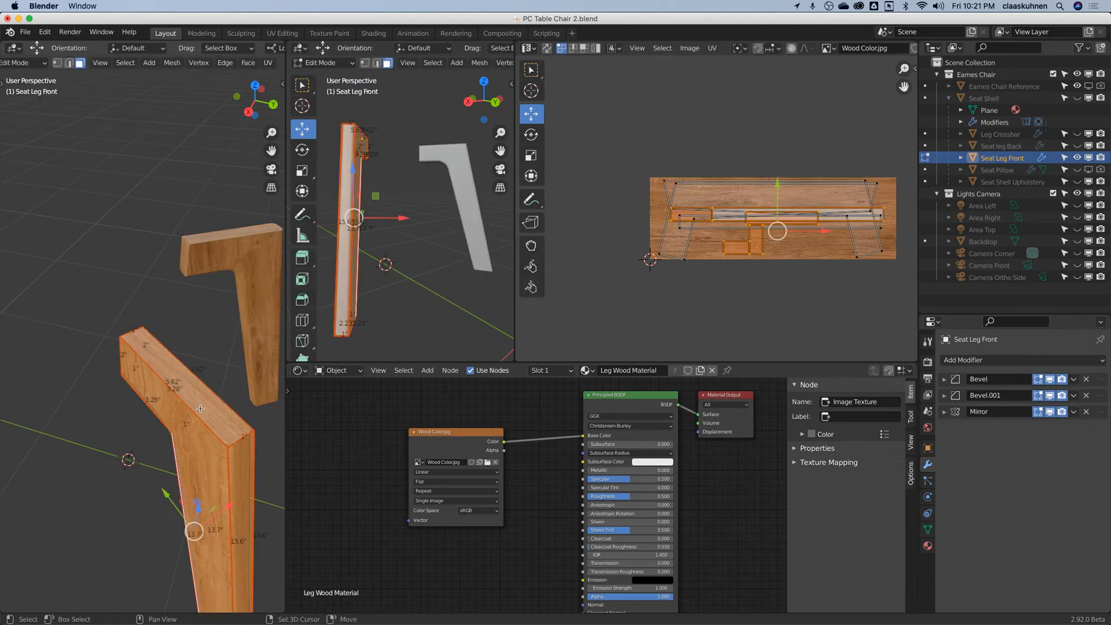
pyautogui.keyDown('shift'); pyautogui.moveTo(200, 408); pyautogui.dragTo(168, 388, button='middle'); pyautogui.keyUp('shift')
pyautogui.scroll(4, 722, 266)
pyautogui.scroll(-2, 721, 266)
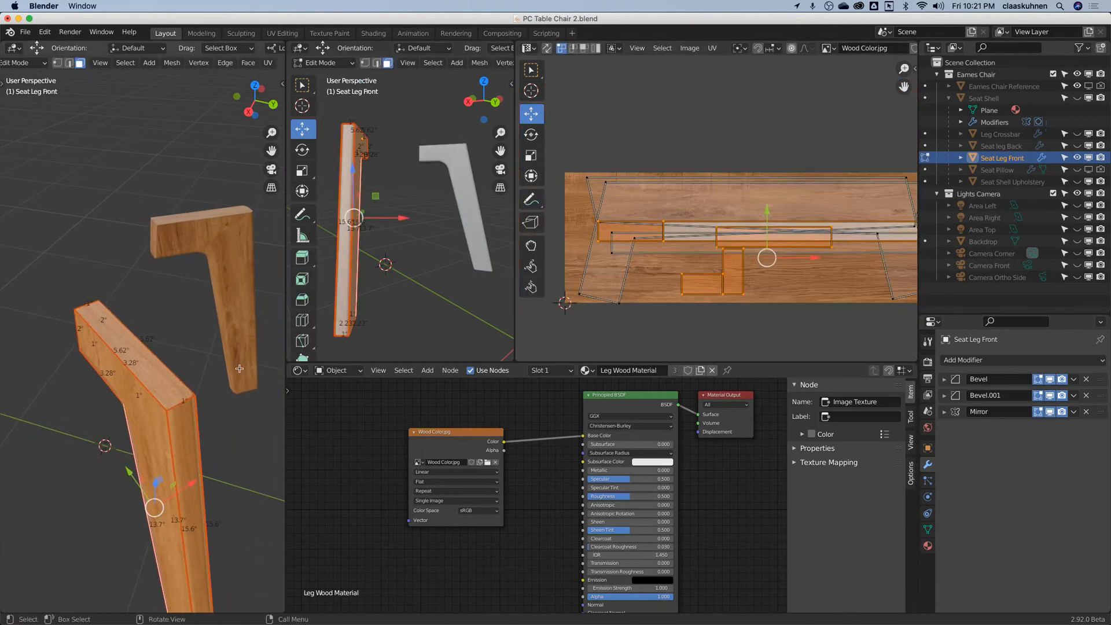
pyautogui.click(151, 374)
pyautogui.press('s')
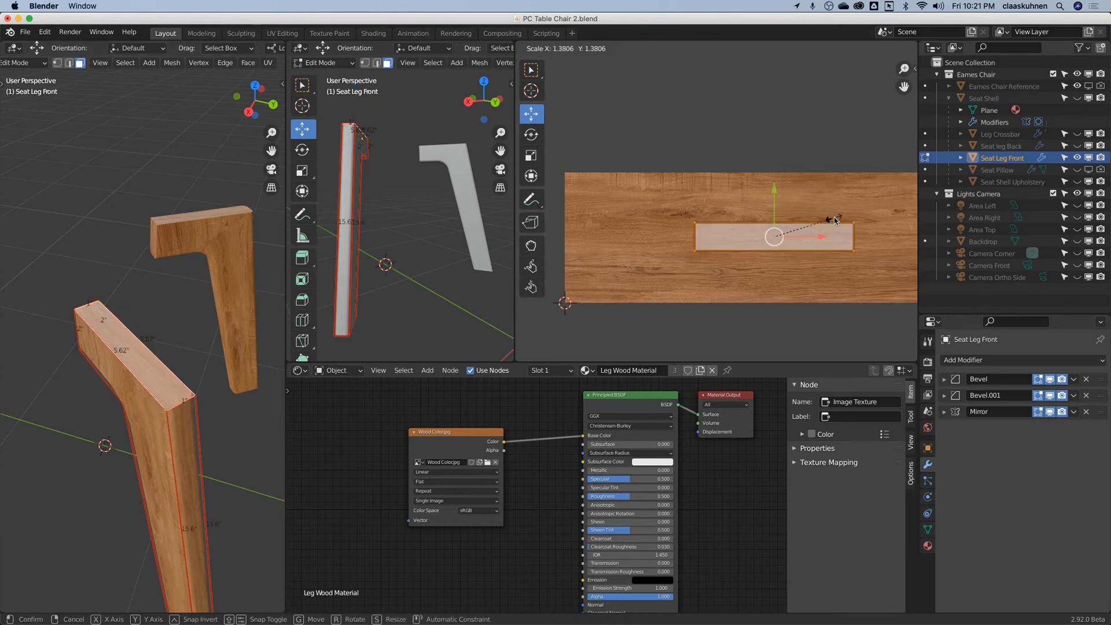
pyautogui.press('Return')
pyautogui.moveTo(191, 307); pyautogui.dragTo(168, 390, button='middle')
pyautogui.scroll(4, 188, 347)
pyautogui.press('Tab')
pyautogui.scroll(-1, 175, 373)
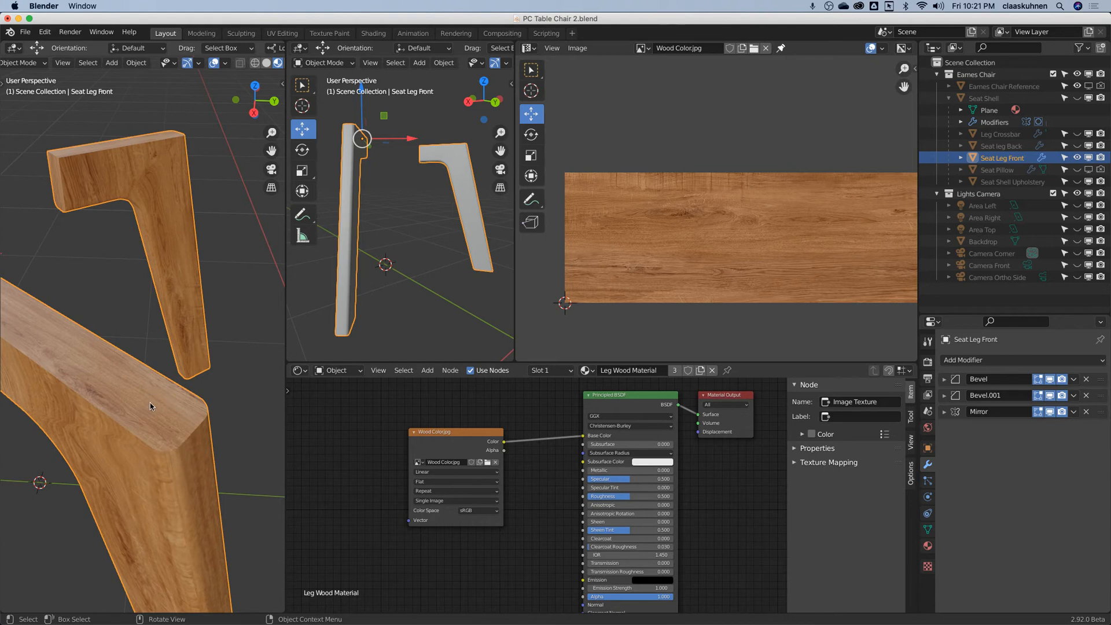
# Step: Shrink the top face's UV island to a tiny size and compare its grain in object mode and edit mode
pyautogui.moveTo(137, 419); pyautogui.dragTo(128, 448, button='middle')
pyautogui.press('Tab')
pyautogui.press('s')
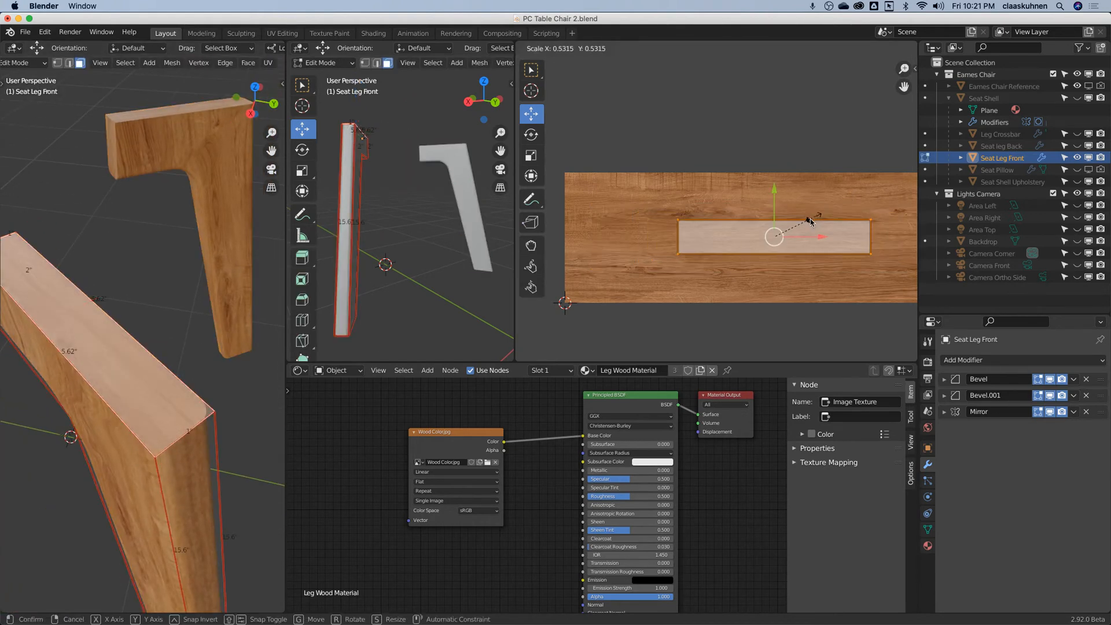
pyautogui.click(780, 237)
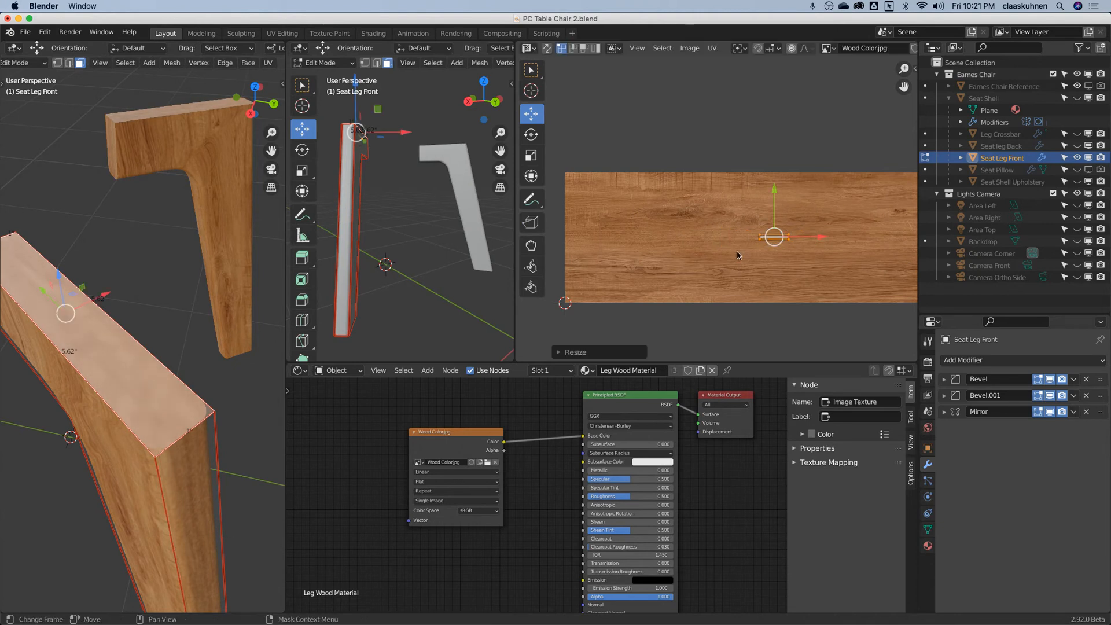
pyautogui.press('Tab')
pyautogui.press('Tab')
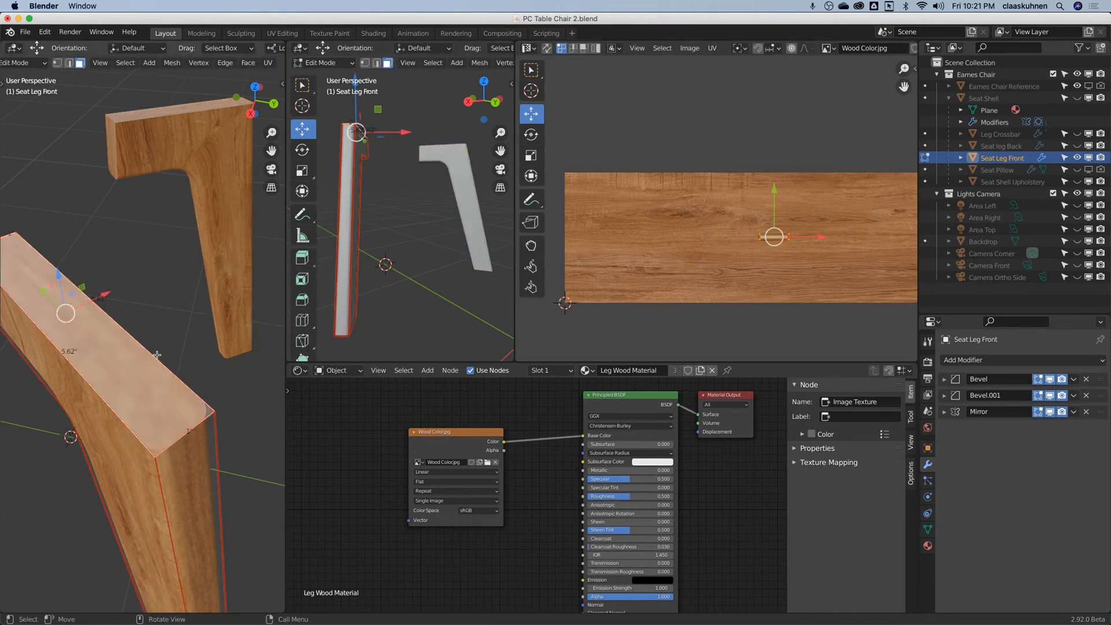
pyautogui.press('Tab')
pyautogui.press('Tab')
# Step: Undo the size changes made to the top face's UV island
pyautogui.hotkey('ctrl', 'z')
pyautogui.hotkey('ctrl', 'z')
pyautogui.hotkey('ctrl', 'z')
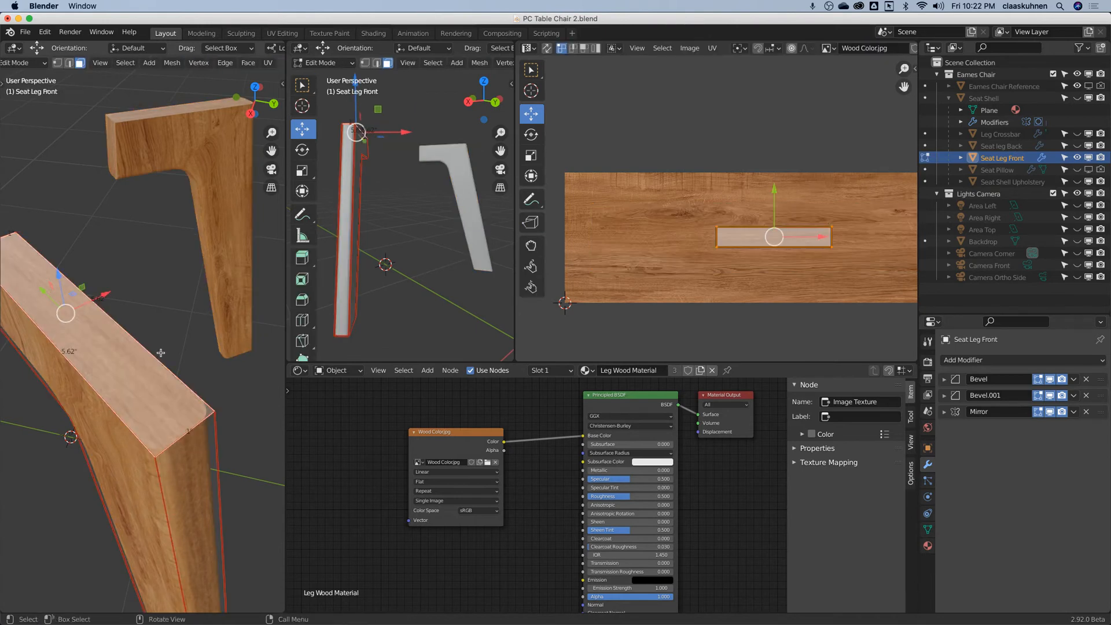
# Step: Select all faces and UV islands of the front leg to review their layout, leave edit mode and view the leg
pyautogui.press('a')
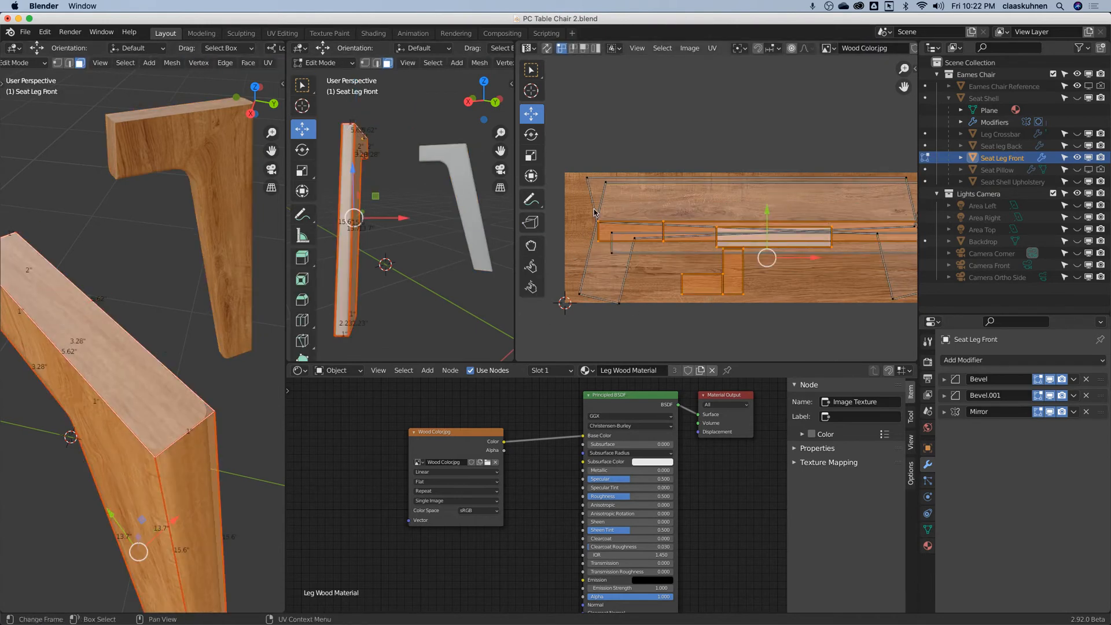
pyautogui.scroll(-1, 797, 182)
pyautogui.press('a')
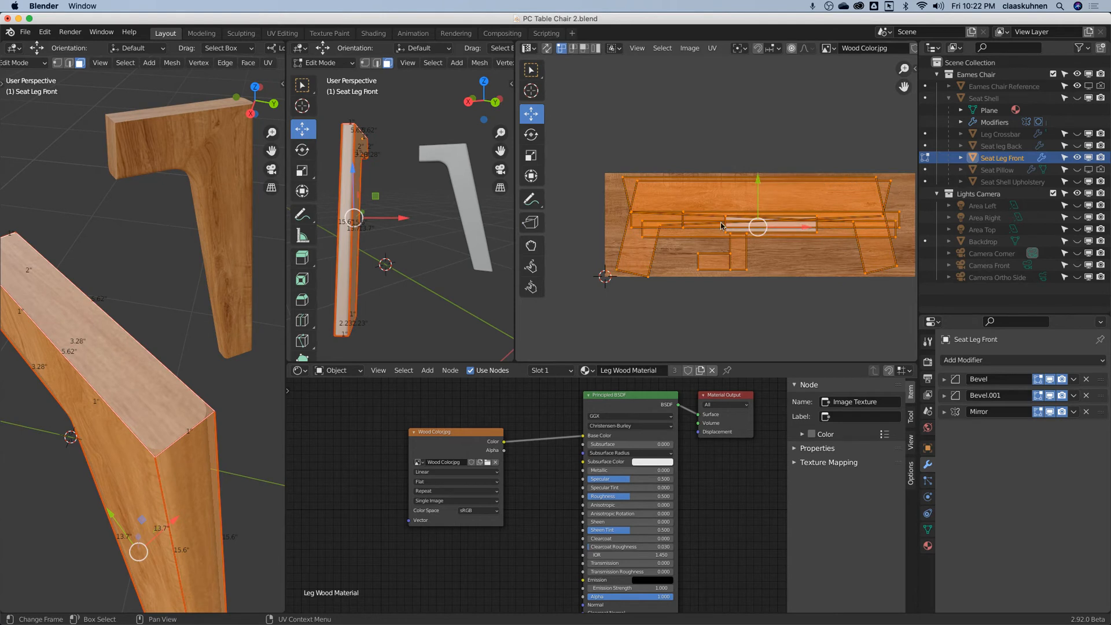
pyautogui.moveTo(146, 301); pyautogui.dragTo(157, 269, button='middle')
pyautogui.press('Tab')
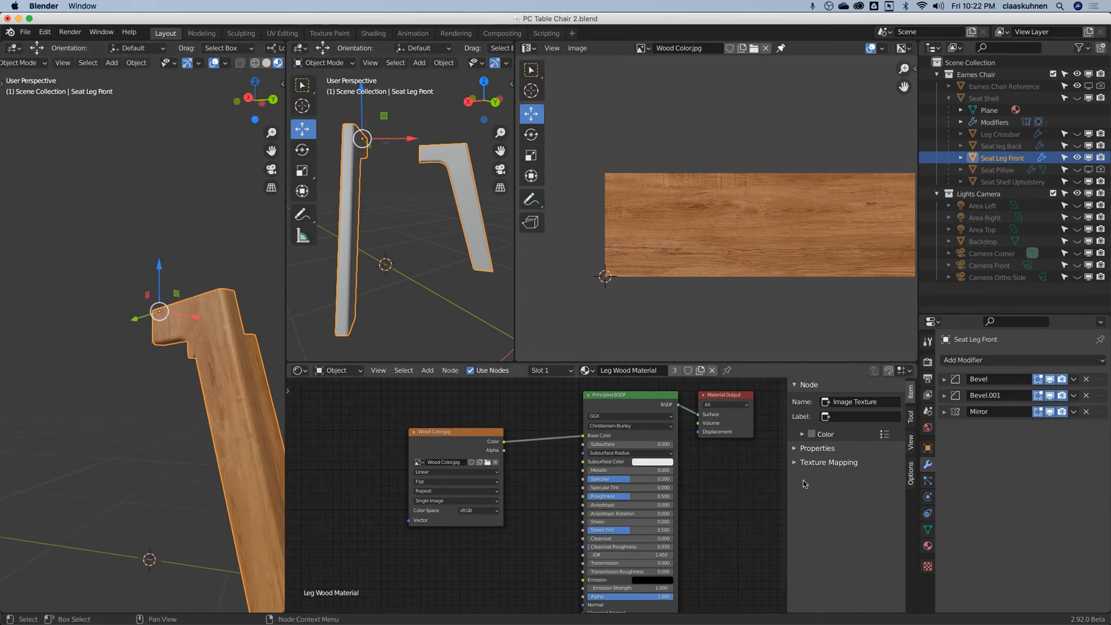
# Step: Reduce the leg wood's Principled BSDF Specular to 0.060 and Roughness to 0.300
pyautogui.scroll(2, 630, 500)
pyautogui.moveTo(630, 500); pyautogui.dragTo(532, 502)
pyautogui.moveTo(633, 467)
pyautogui.mouseDown()
pyautogui.moveTo(570, 467)
pyautogui.moveTo(703, 468)
pyautogui.moveTo(571, 468)
pyautogui.mouseUp()
pyautogui.click(582, 494)
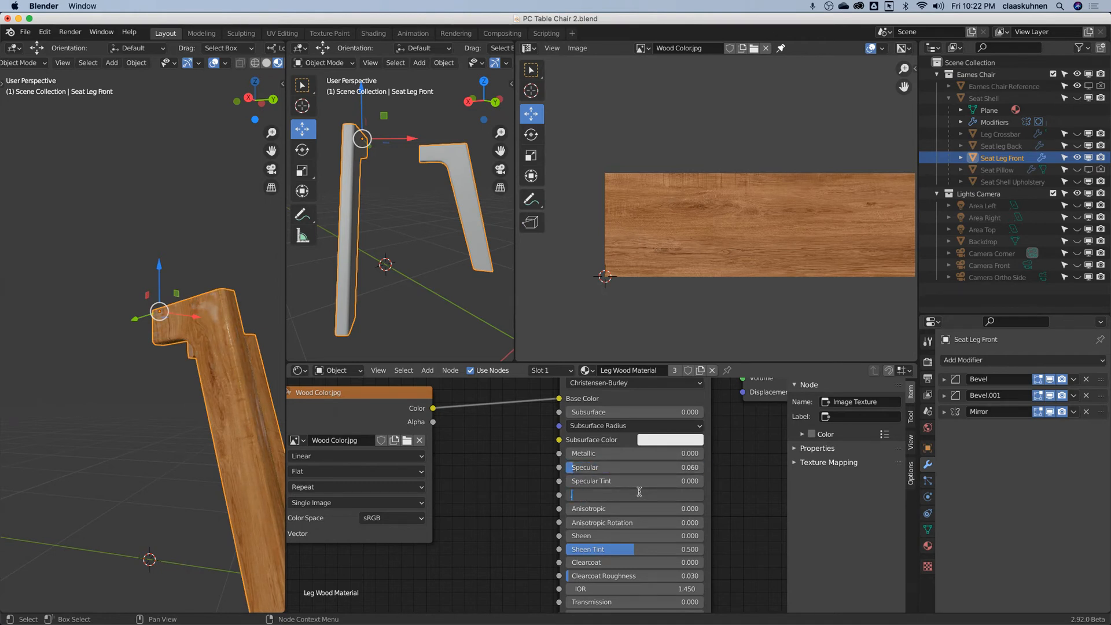
pyautogui.press('Return')
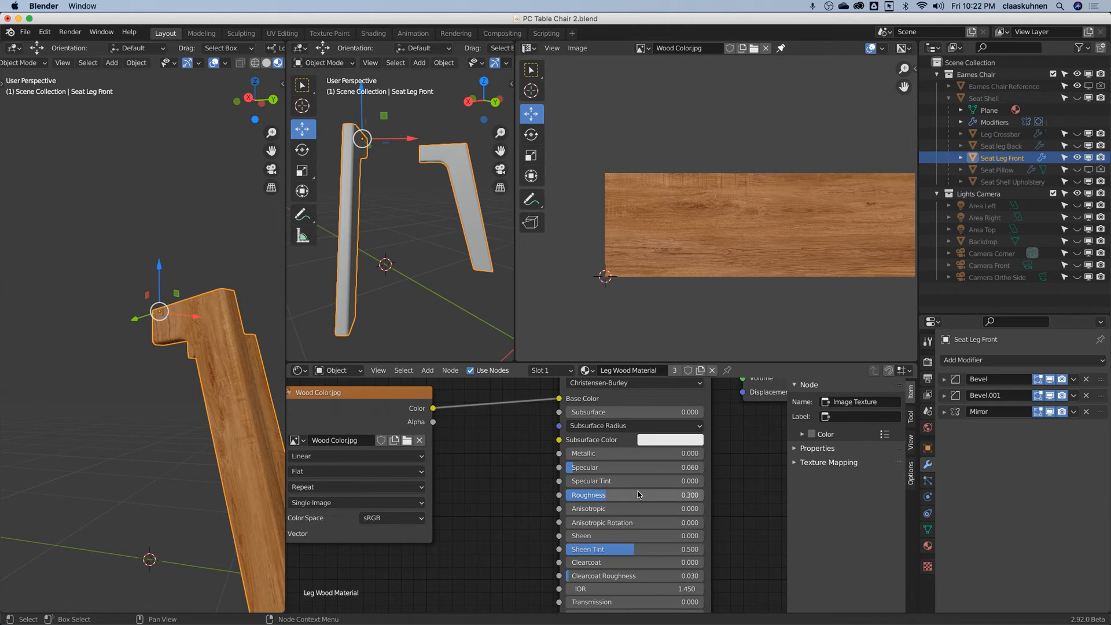
# Step: Set the leg wood's Roughness to 0.2 and Specular to 0.1, and inspect the sheen on the front leg
pyautogui.click(638, 494)
pyautogui.write('.2')
pyautogui.press('Return')
pyautogui.click(603, 467)
pyautogui.write('.1')
pyautogui.press('Return')
pyautogui.scroll(2, 213, 304)
pyautogui.scroll(2, 213, 309)
pyautogui.moveTo(213, 309); pyautogui.dragTo(177, 369, button='middle')
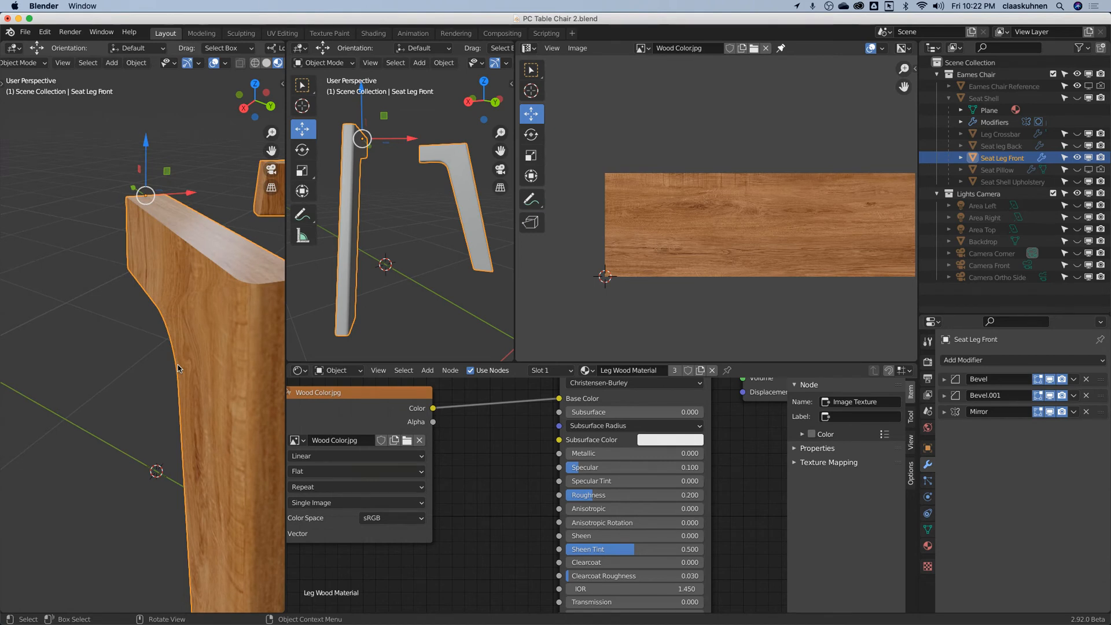
pyautogui.scroll(-2, 177, 264)
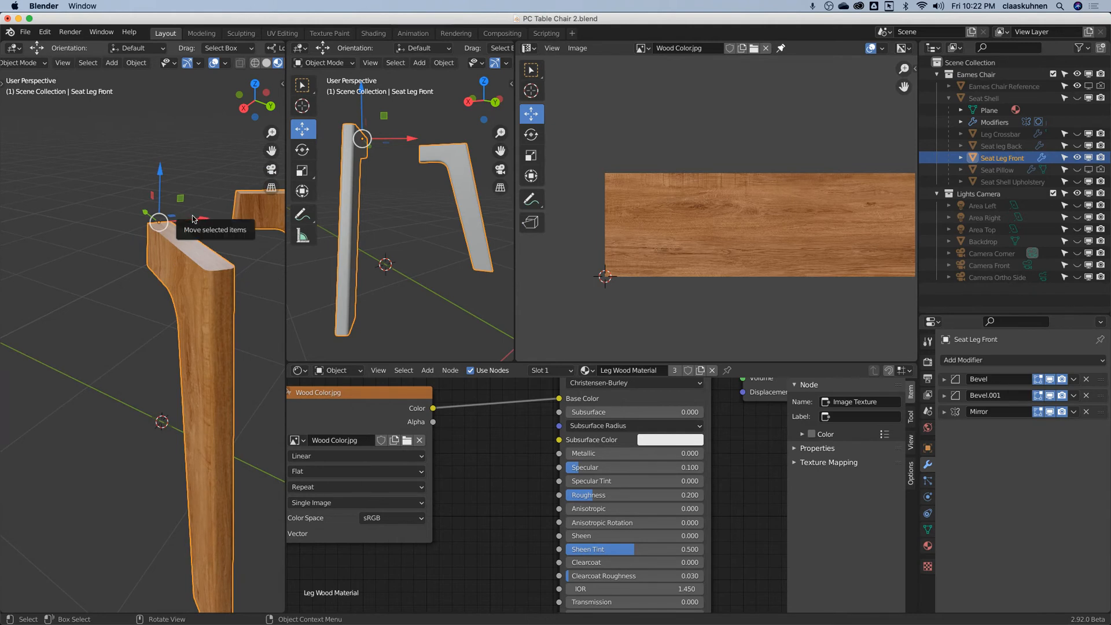
# Step: Reveal all hidden objects of the chair scene and deselect everything
pyautogui.hotkey('alt', 'h')
pyautogui.moveTo(190, 273); pyautogui.dragTo(129, 293, button='middle')
pyautogui.hotkey('alt', 'a')
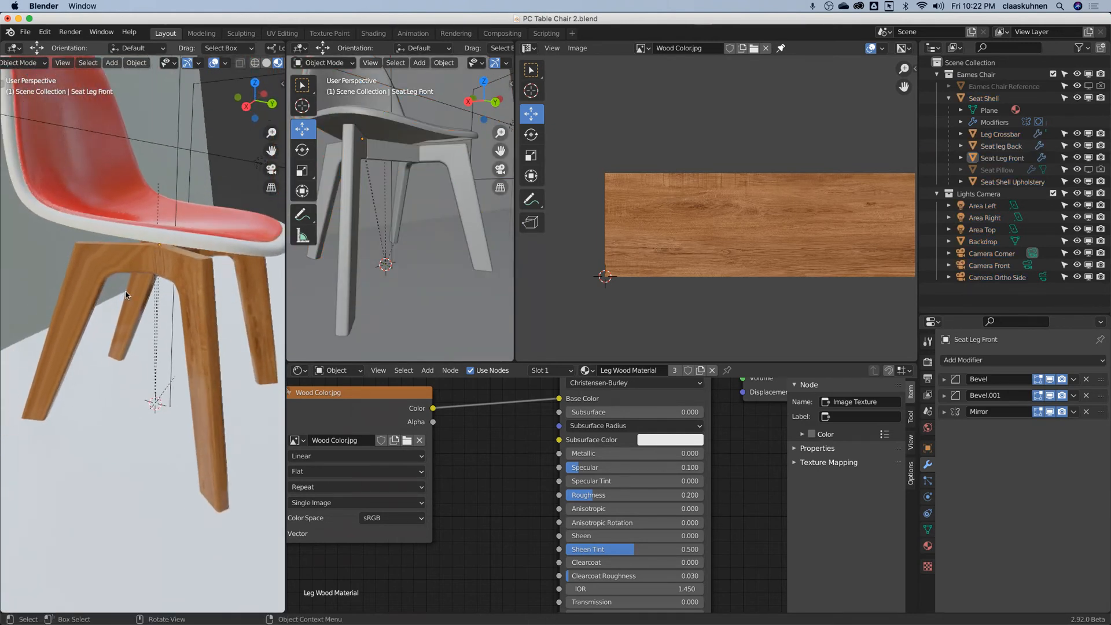
# Step: Mark all edges of the chair's back leg as seams and unwrap all its faces
pyautogui.click(89, 258)
pyautogui.scroll(-3, 89, 258)
pyautogui.press('Tab')
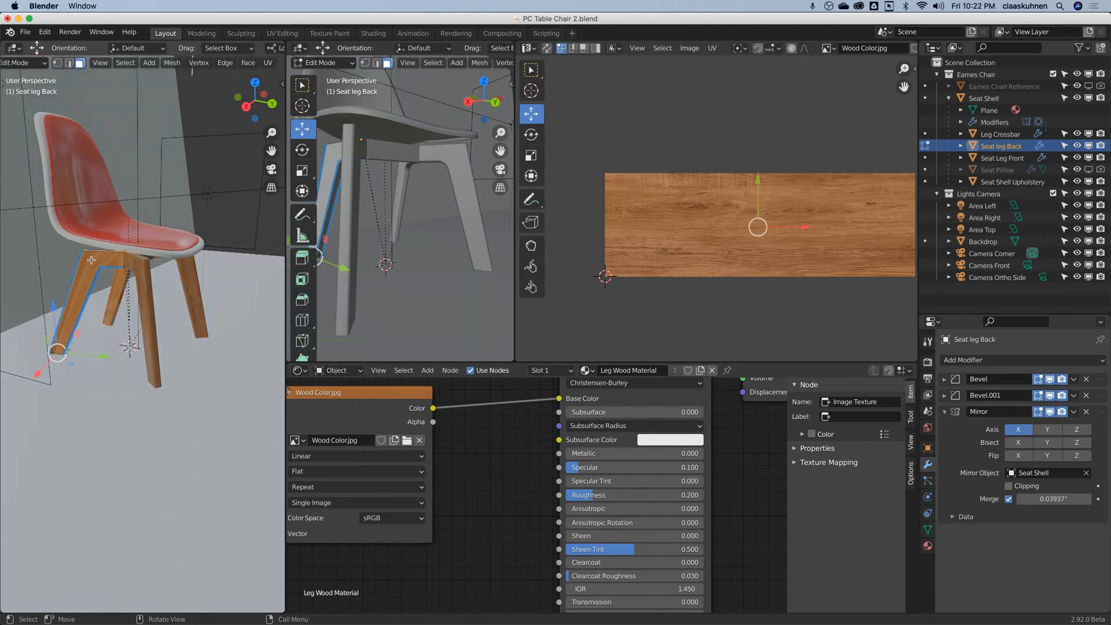
pyautogui.press('a')
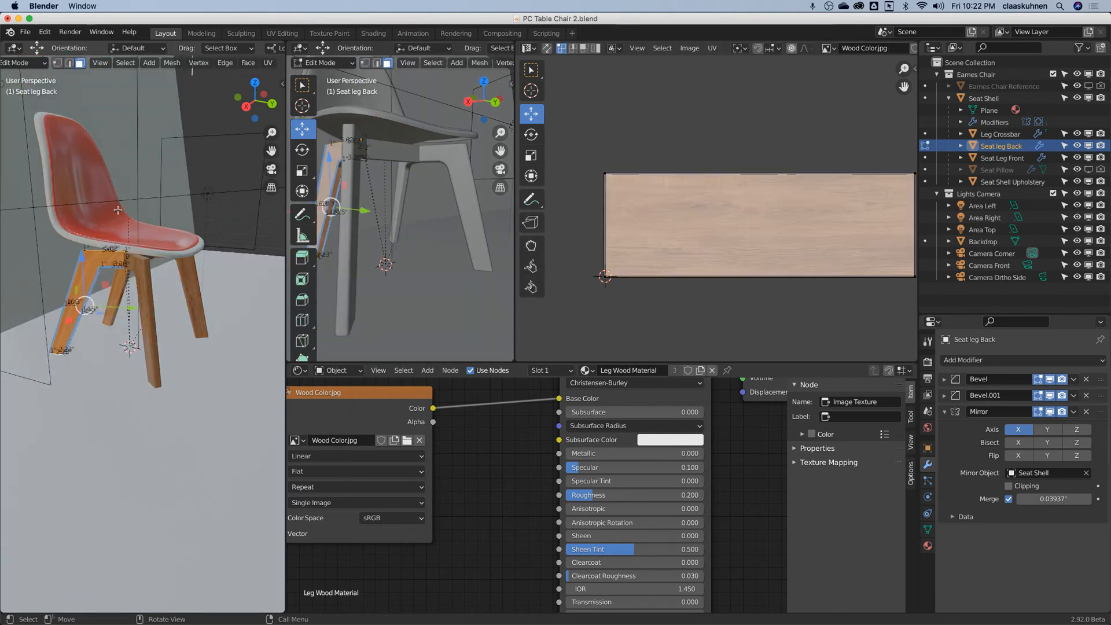
pyautogui.click(227, 64)
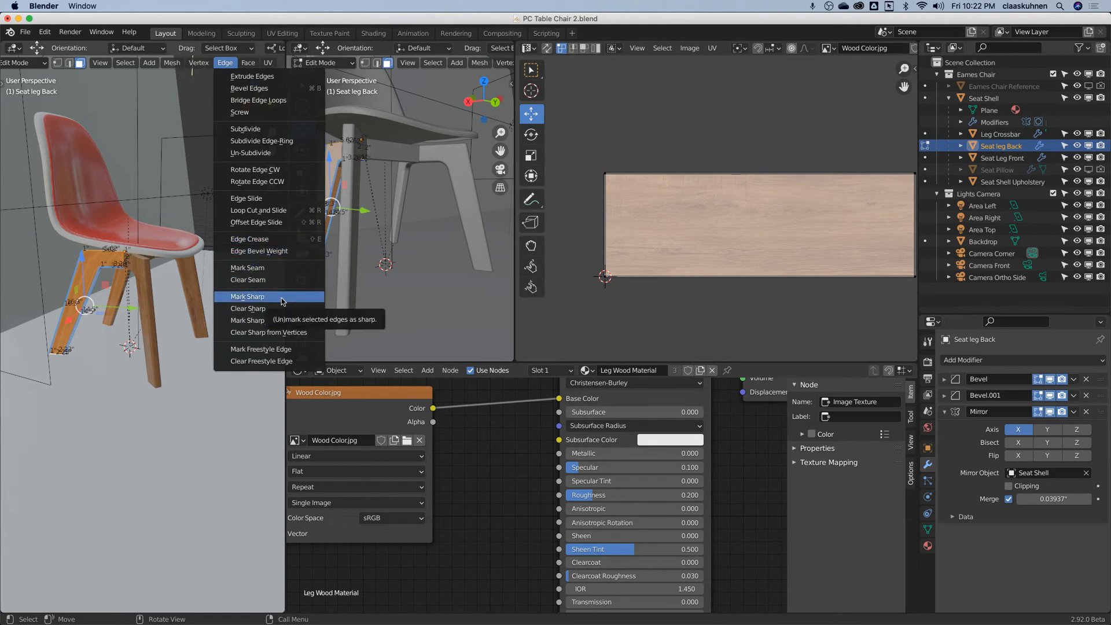
pyautogui.click(279, 267)
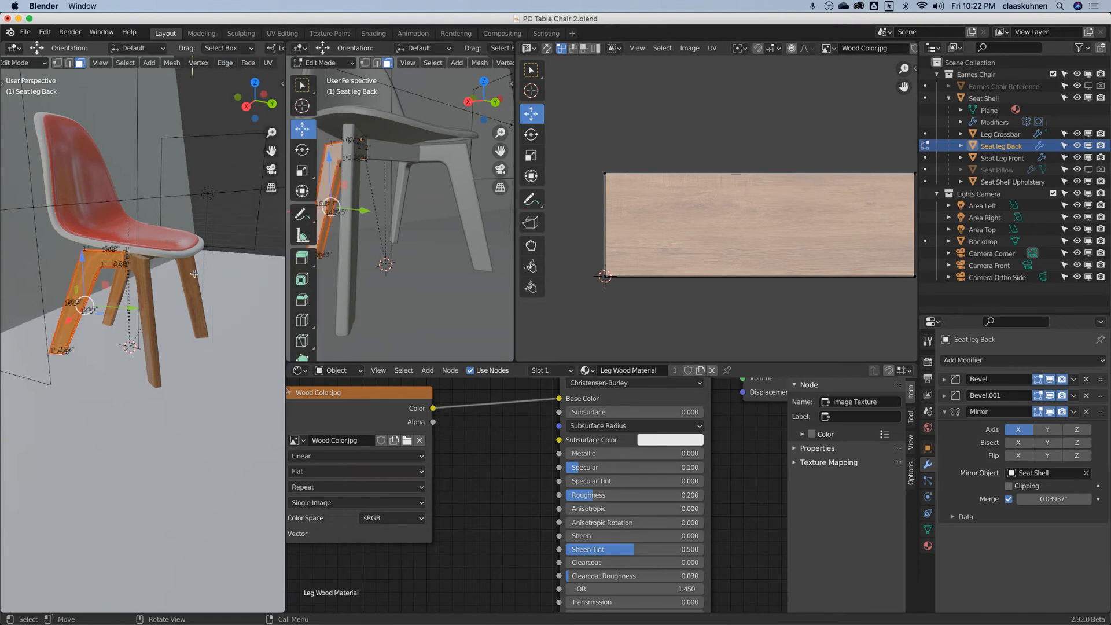
pyautogui.press('u')
pyautogui.click(193, 275)
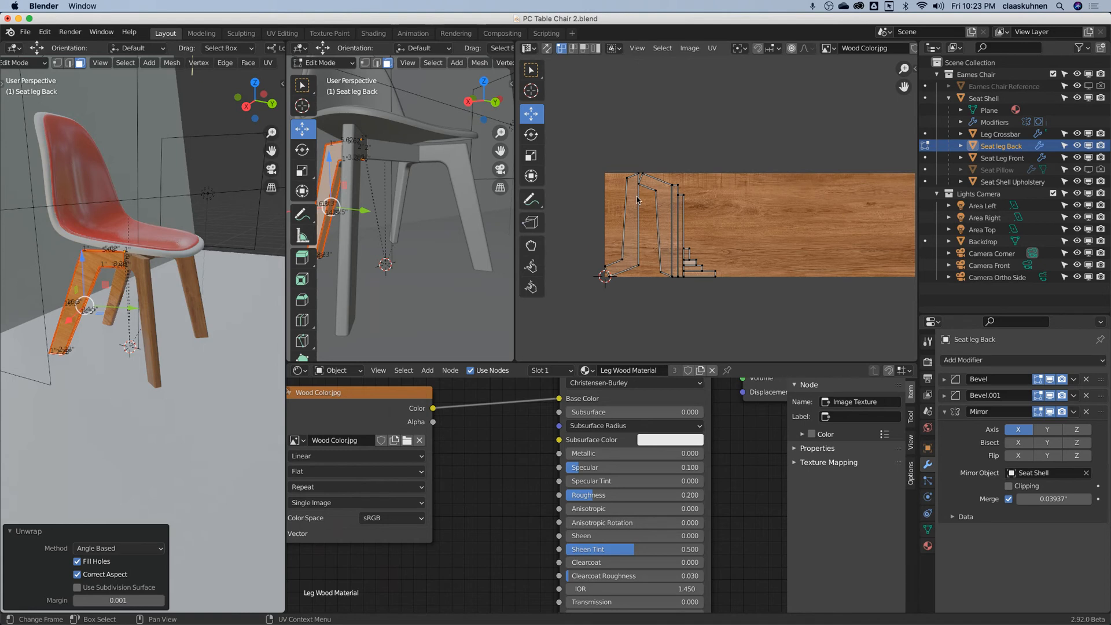
# Step: Move the back leg's two large side-face UV islands over its narrow strip islands so they overlap
pyautogui.press('l')
pyautogui.moveTo(637, 199); pyautogui.dragTo(661, 198)
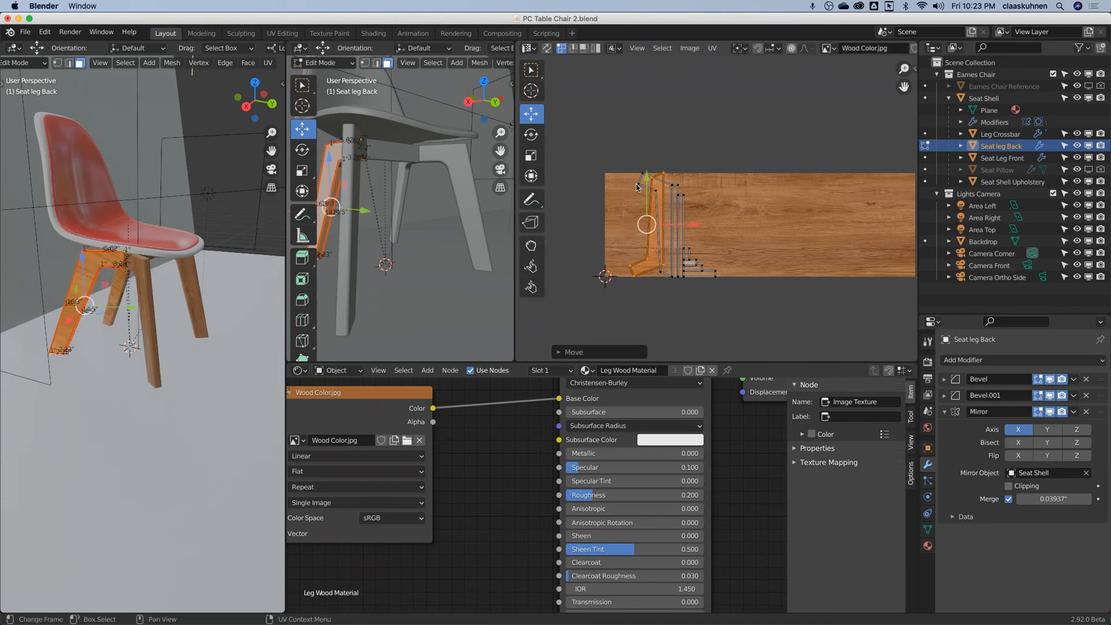
pyautogui.press('l')
pyautogui.press('l')
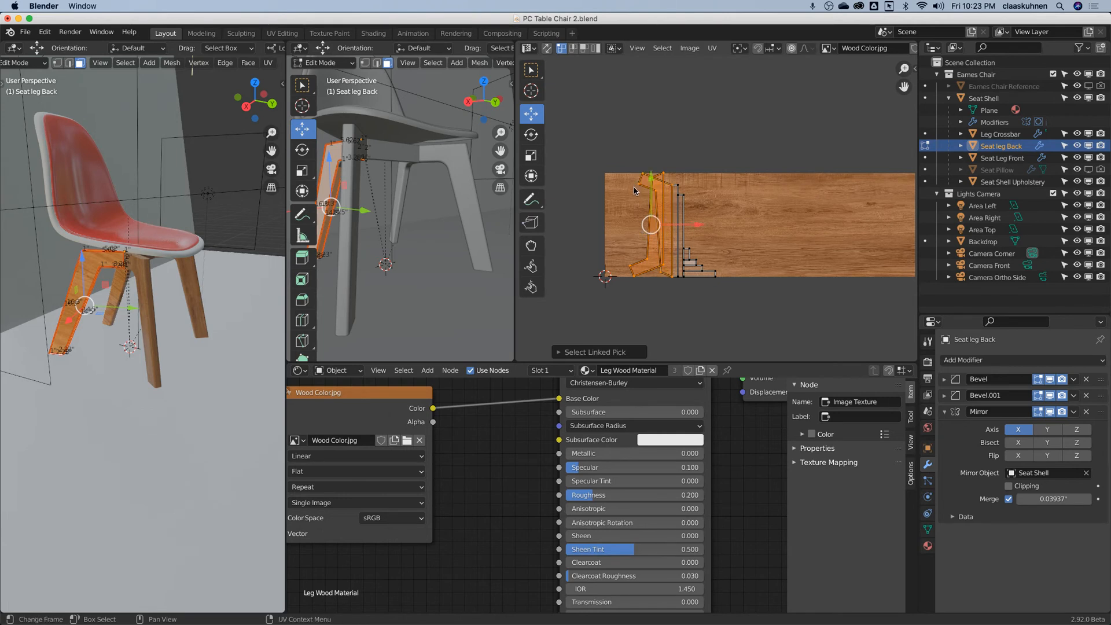
pyautogui.moveTo(634, 186); pyautogui.dragTo(674, 188)
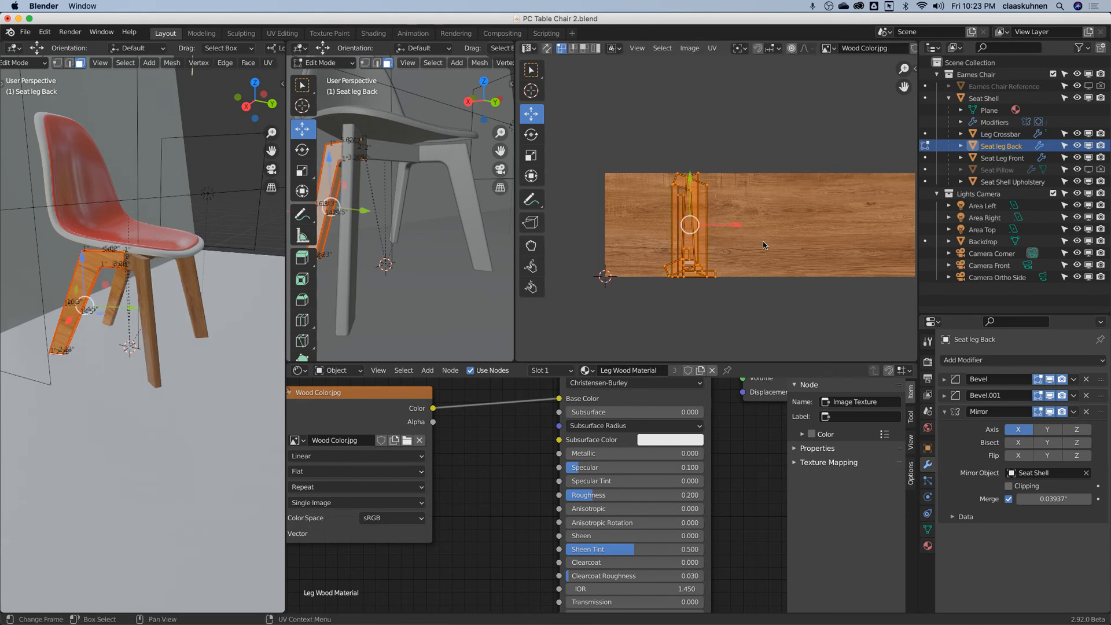
# Step: Rotate all of the back leg's UV islands 90 degrees and enlarge them to cover most of the wood image
pyautogui.write('r90')
pyautogui.press('Return')
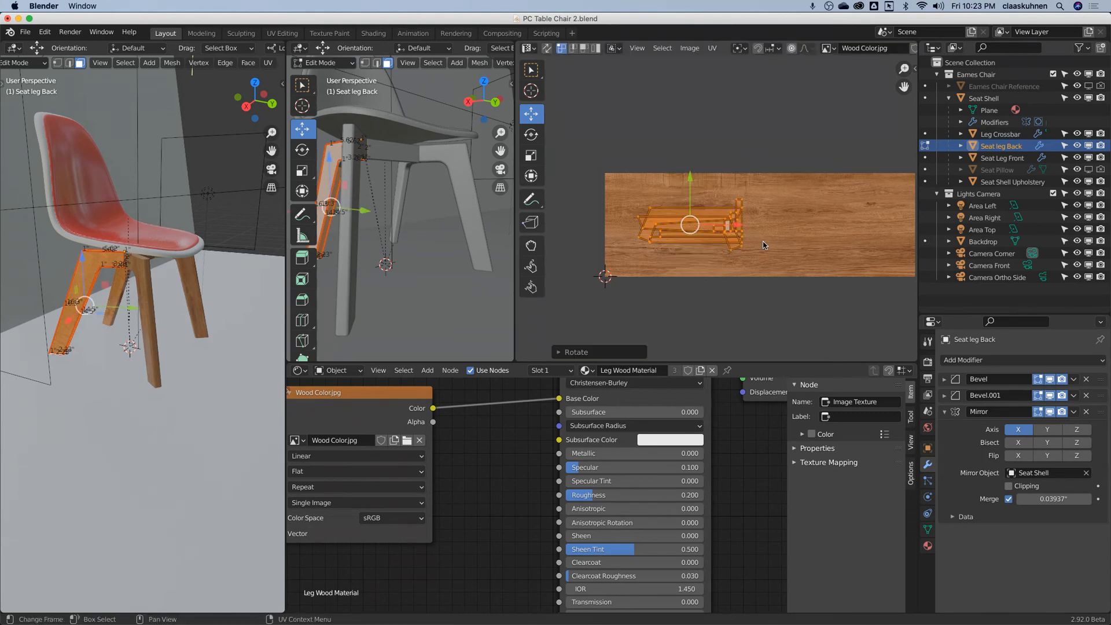
pyautogui.scroll(-3, 763, 244)
pyautogui.press('s')
pyautogui.click(751, 226)
pyautogui.press('g')
pyautogui.click(767, 219)
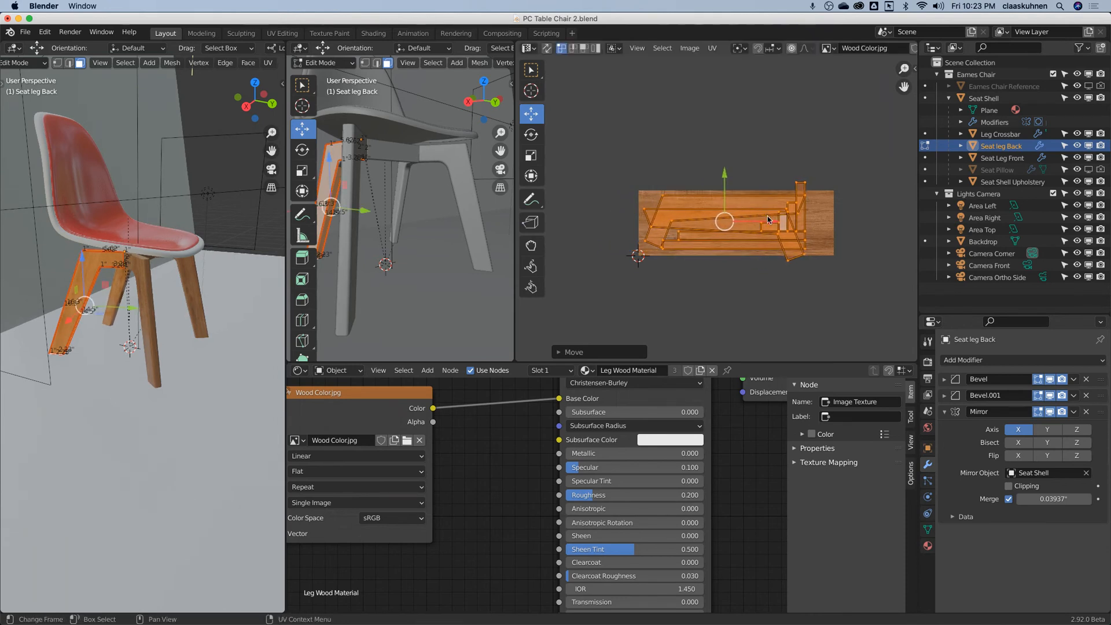
# Step: Enlarge all of the back leg's UV islands slightly more and shift them to span nearly the wood image's full length
pyautogui.press('s')
pyautogui.click(790, 211)
pyautogui.press('g')
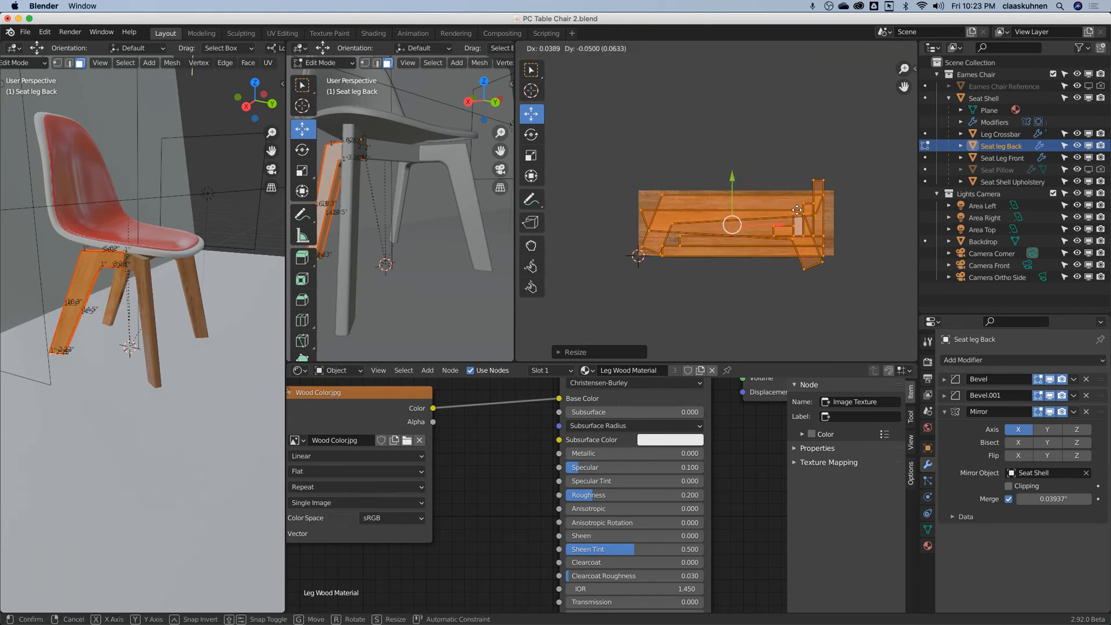
pyautogui.click(797, 210)
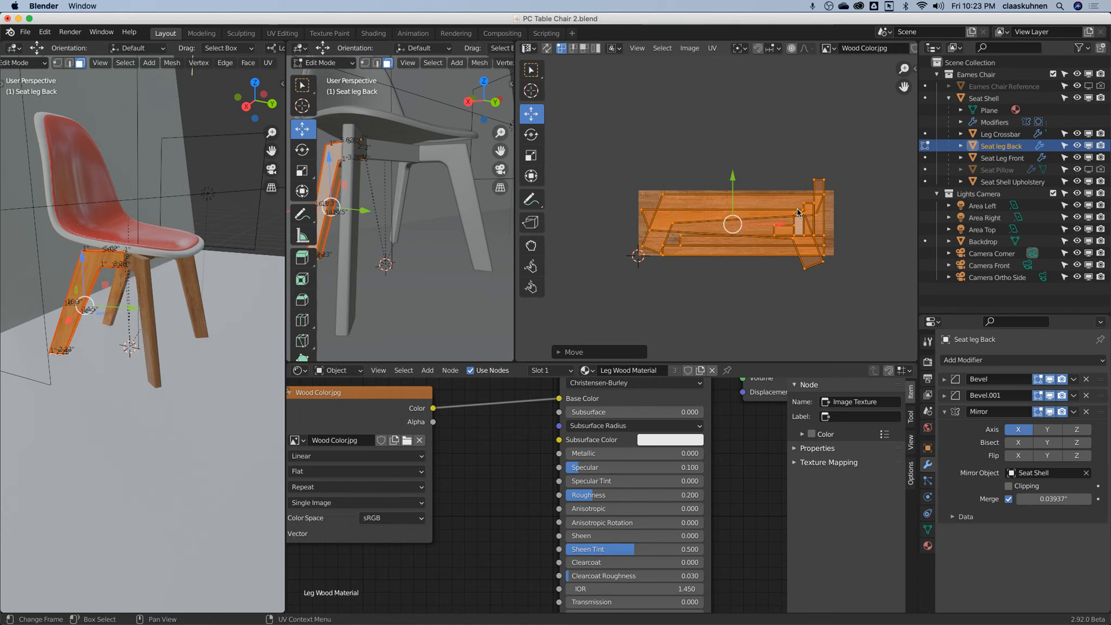
# Step: Select the side-face UV island overhanging the wood image's lower edge and move it up inside the image
pyautogui.click(808, 268)
pyautogui.press('l')
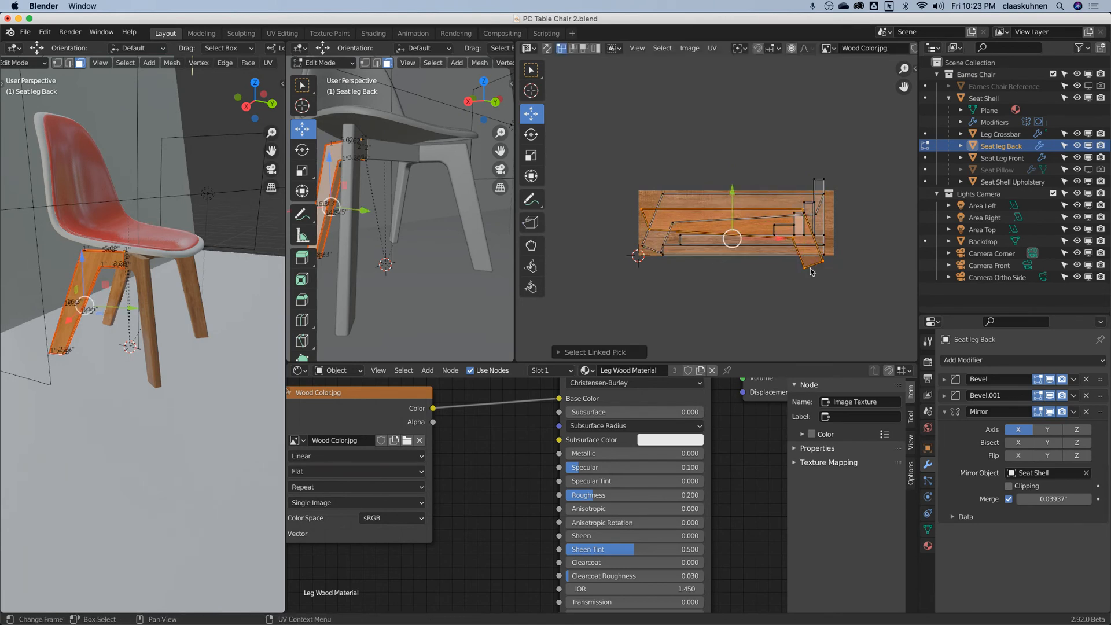
pyautogui.press('g')
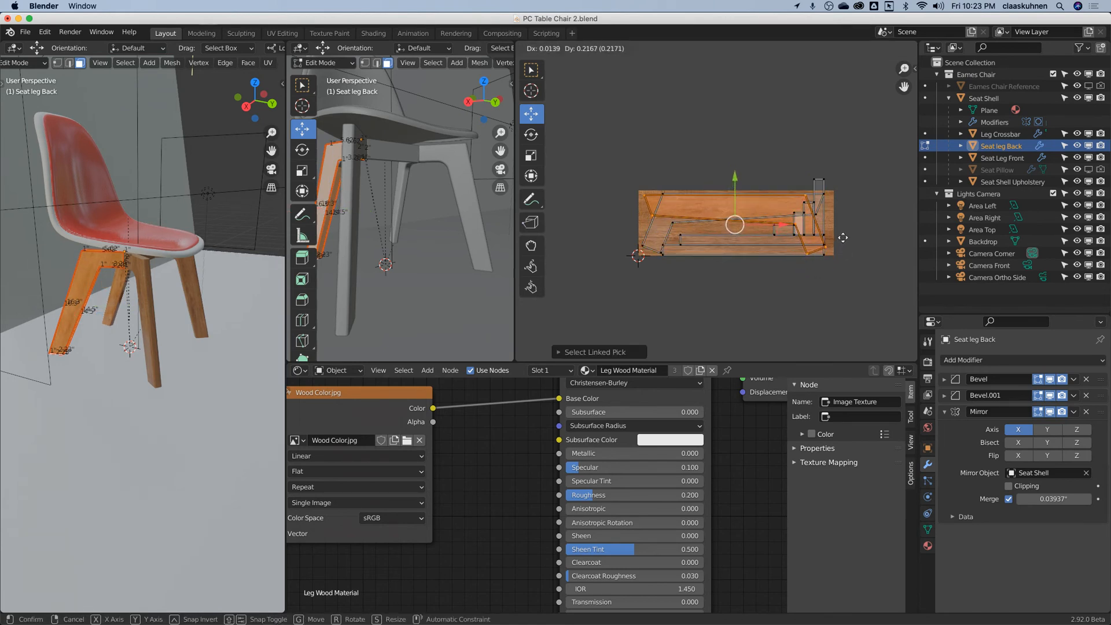
pyautogui.click(840, 234)
pyautogui.scroll(3, 827, 164)
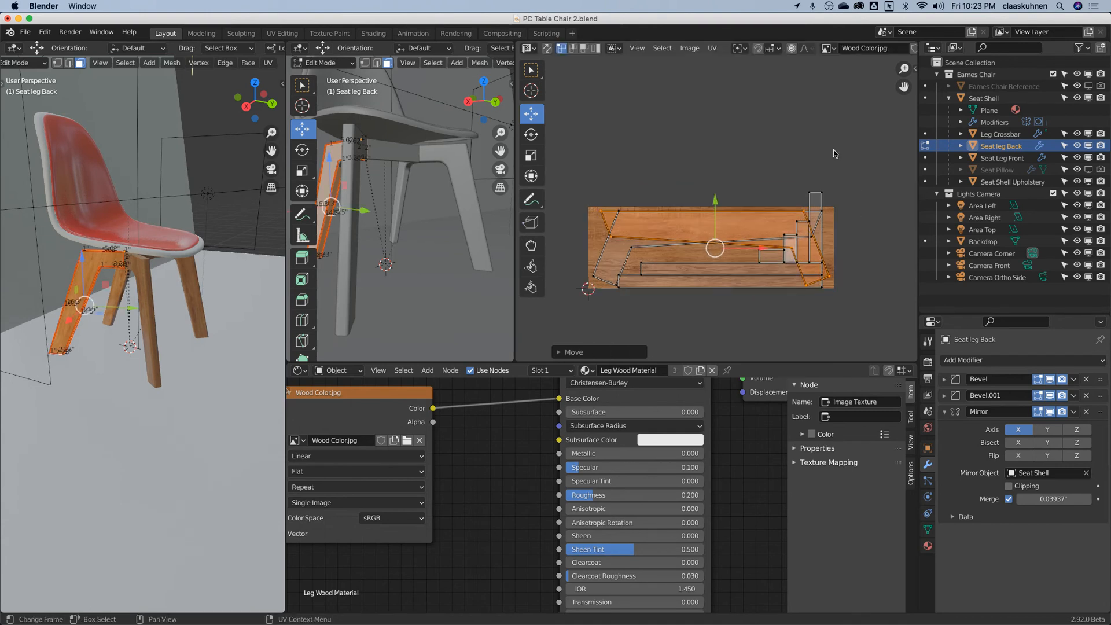
# Step: Select the narrow strip UV island overhanging the wood image's upper edge and move it fully inside the image
pyautogui.scroll(-2, 827, 165)
pyautogui.click(807, 167)
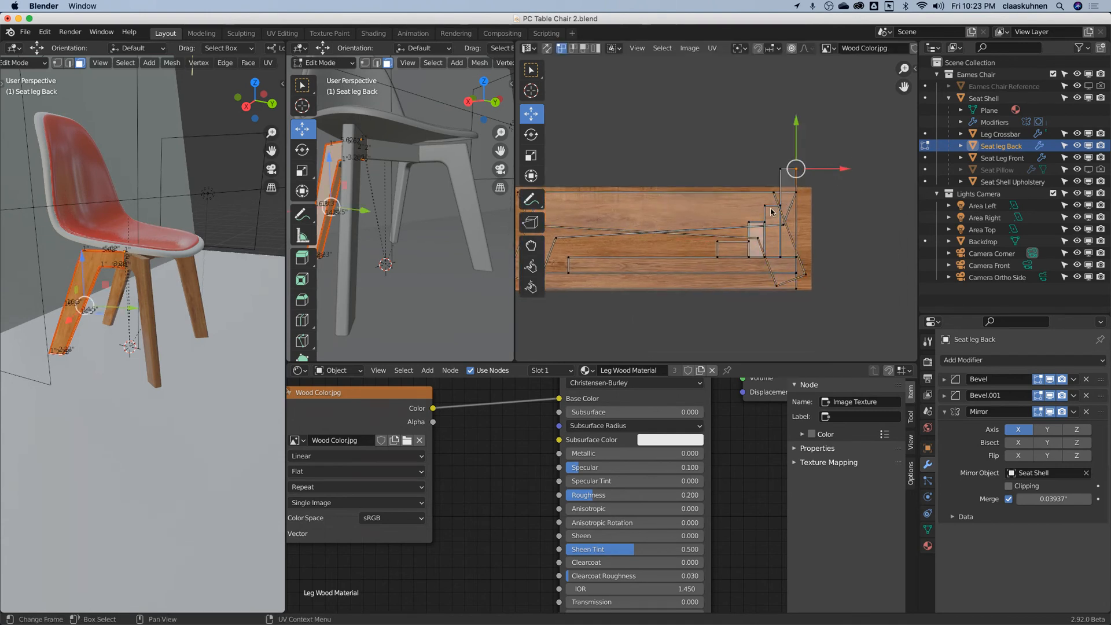
pyautogui.press('l')
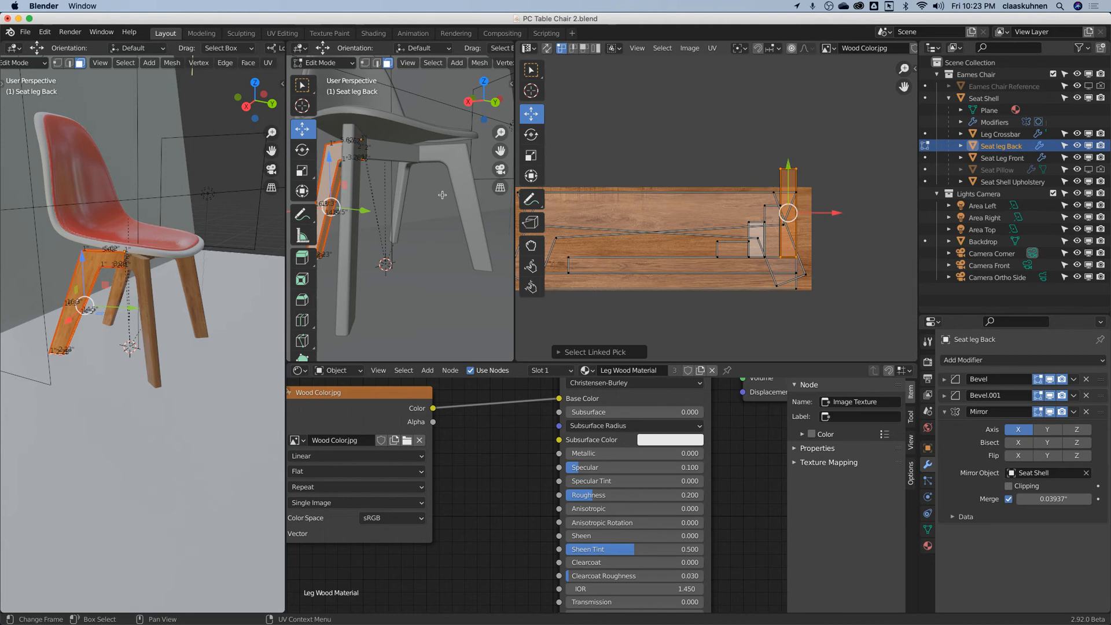
pyautogui.scroll(6, 206, 253)
pyautogui.scroll(-2, 207, 253)
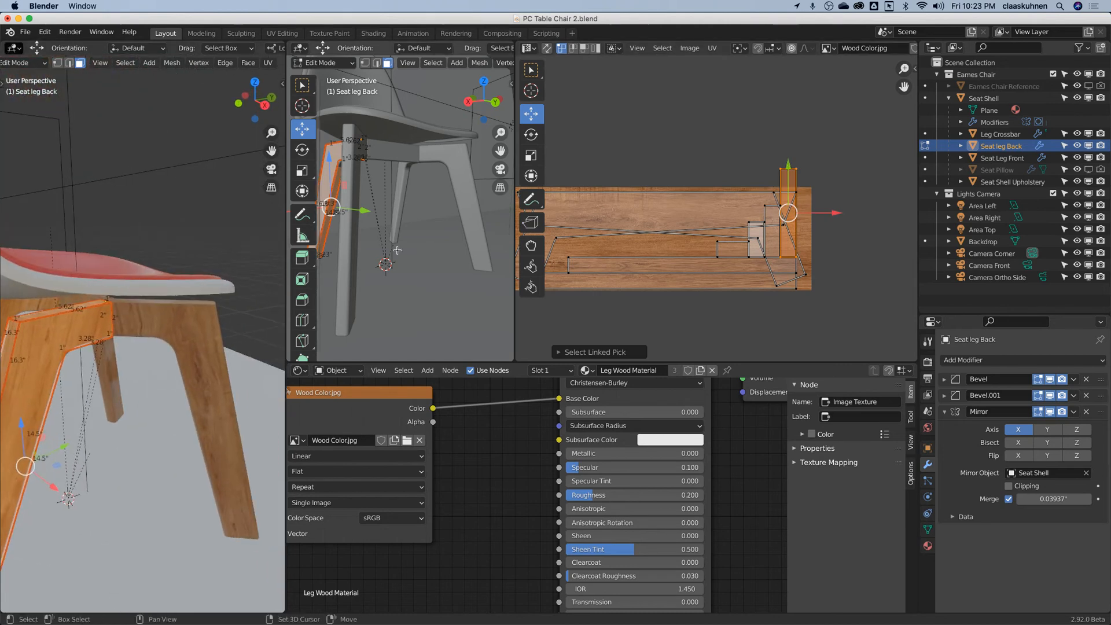
pyautogui.press('g')
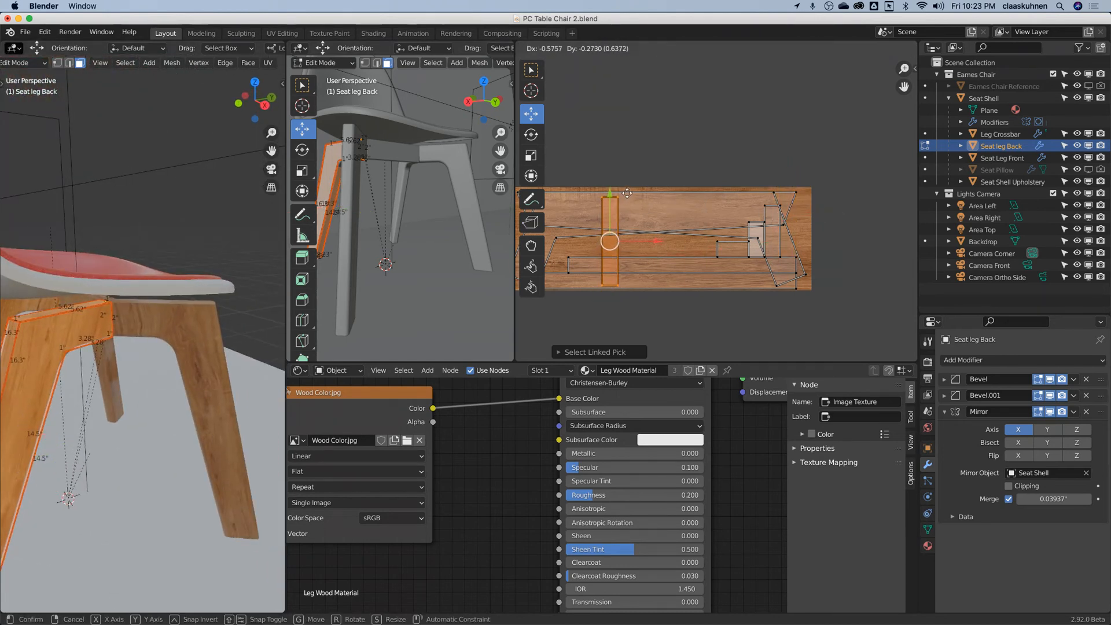
pyautogui.click(626, 189)
# Step: Select the back leg's narrow top face, rotate its UV island 90 degrees and reposition it within the wood image
pyautogui.moveTo(173, 185); pyautogui.dragTo(127, 142, button='middle')
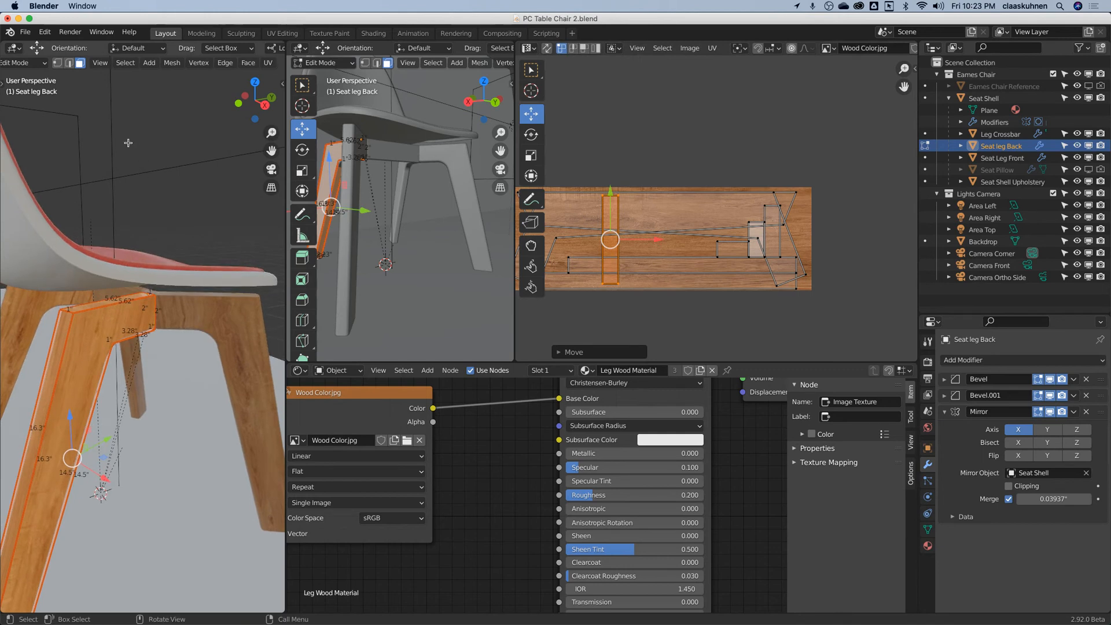
pyautogui.click(97, 309)
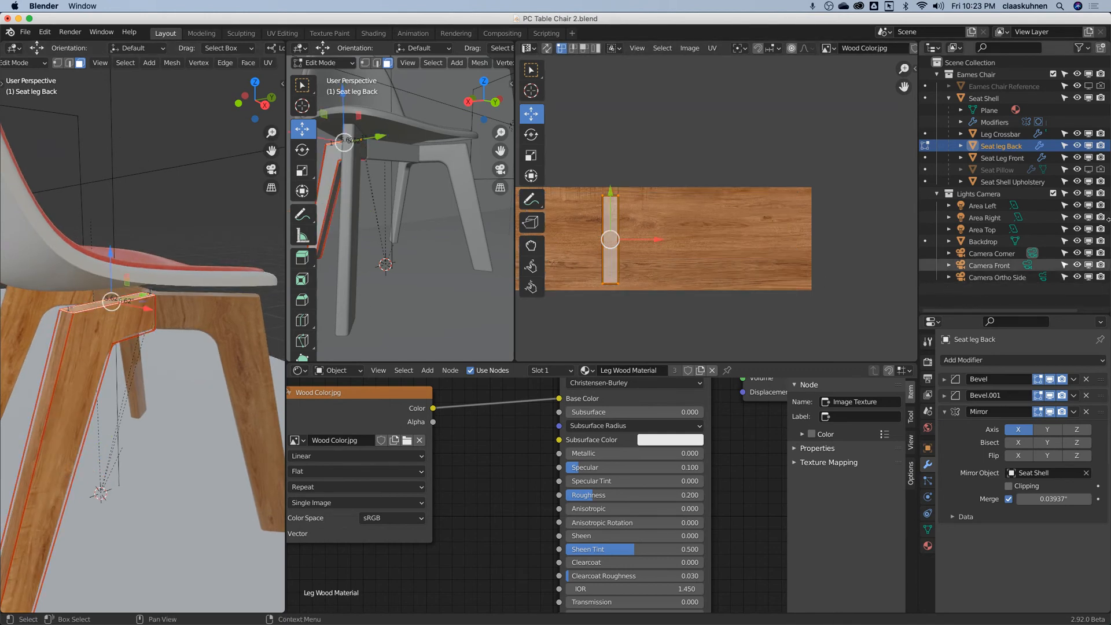
pyautogui.press('r')
pyautogui.press('9')
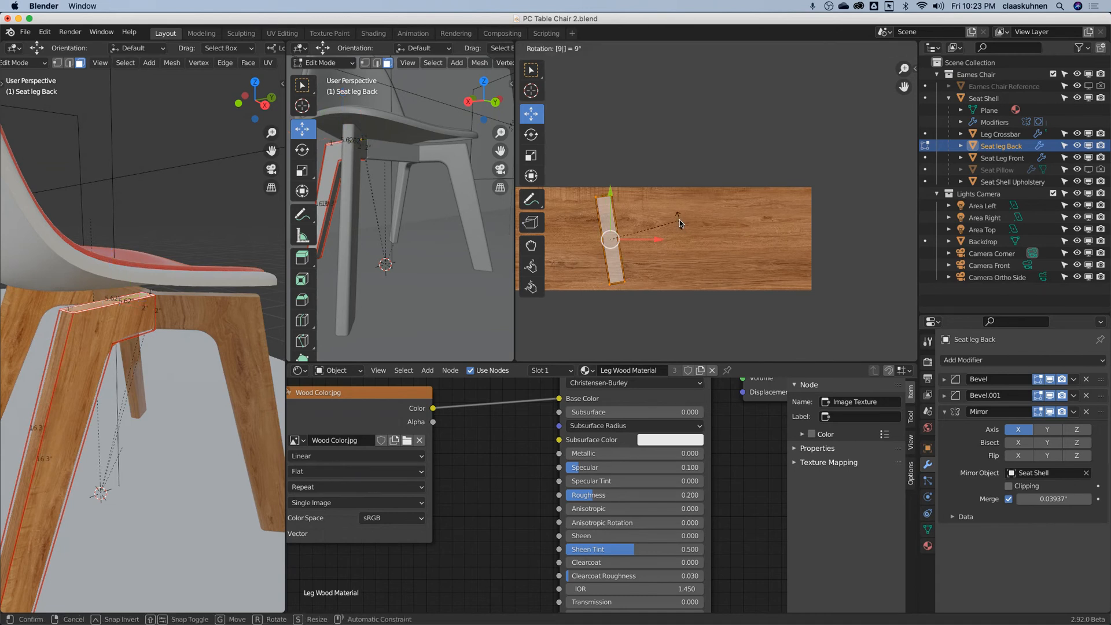
pyautogui.press('0')
pyautogui.press('Return')
pyautogui.press('g')
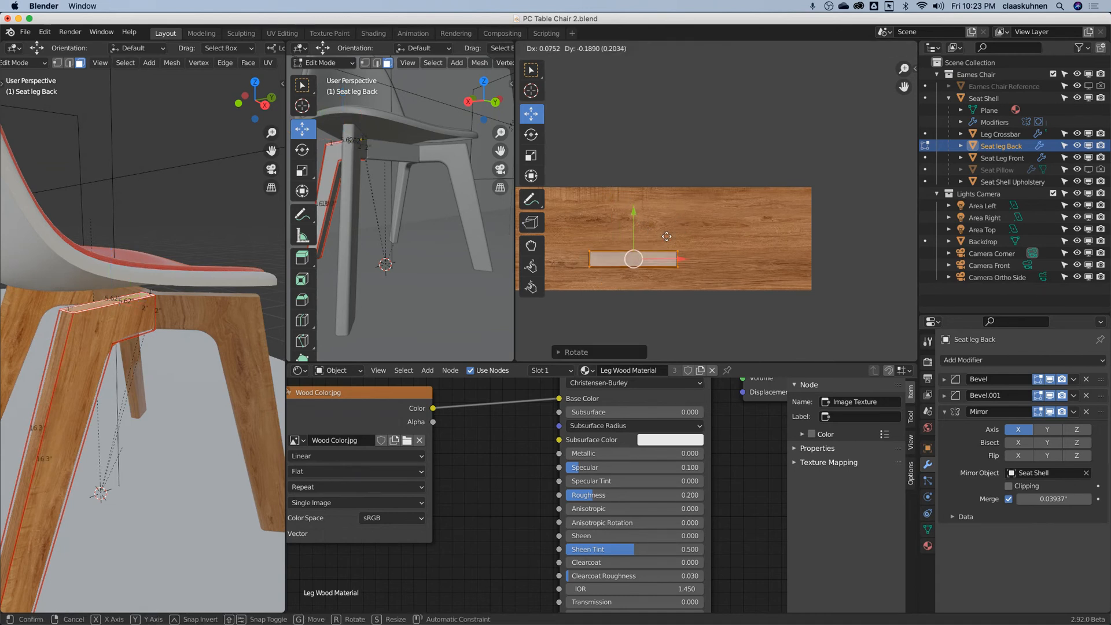
pyautogui.click(703, 240)
# Step: Leave edit mode and compare the mesh data and UV maps of the front and back legs
pyautogui.press('Tab')
pyautogui.scroll(-5, 94, 306)
pyautogui.moveTo(94, 305); pyautogui.dragTo(151, 228, button='middle')
pyautogui.scroll(4, 78, 301)
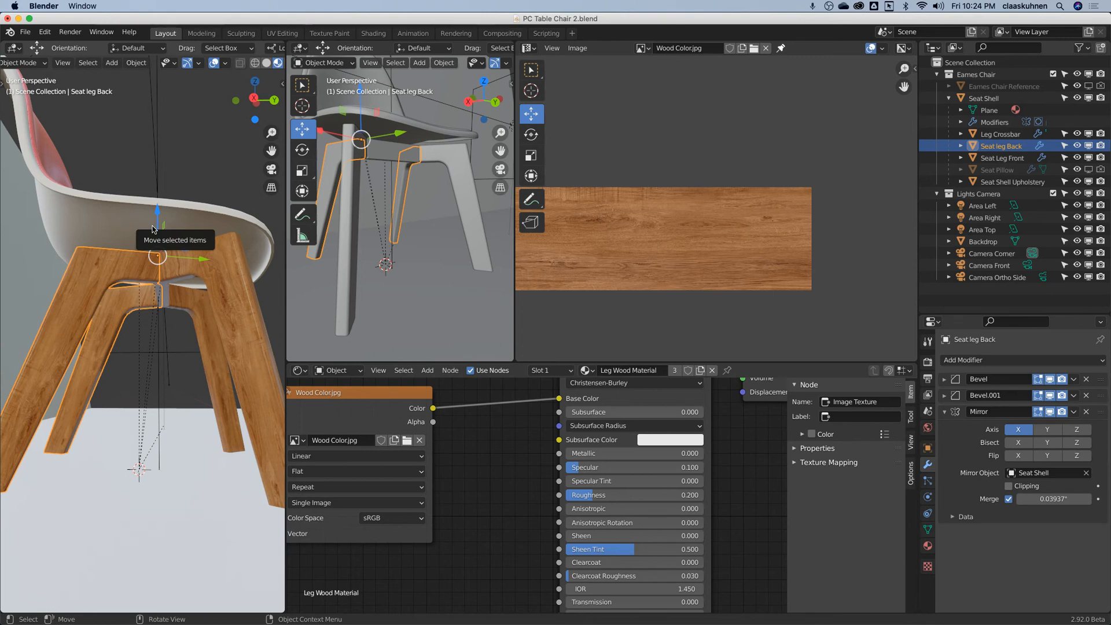
pyautogui.click(233, 289)
pyautogui.click(345, 401)
pyautogui.moveTo(346, 400); pyautogui.dragTo(377, 412)
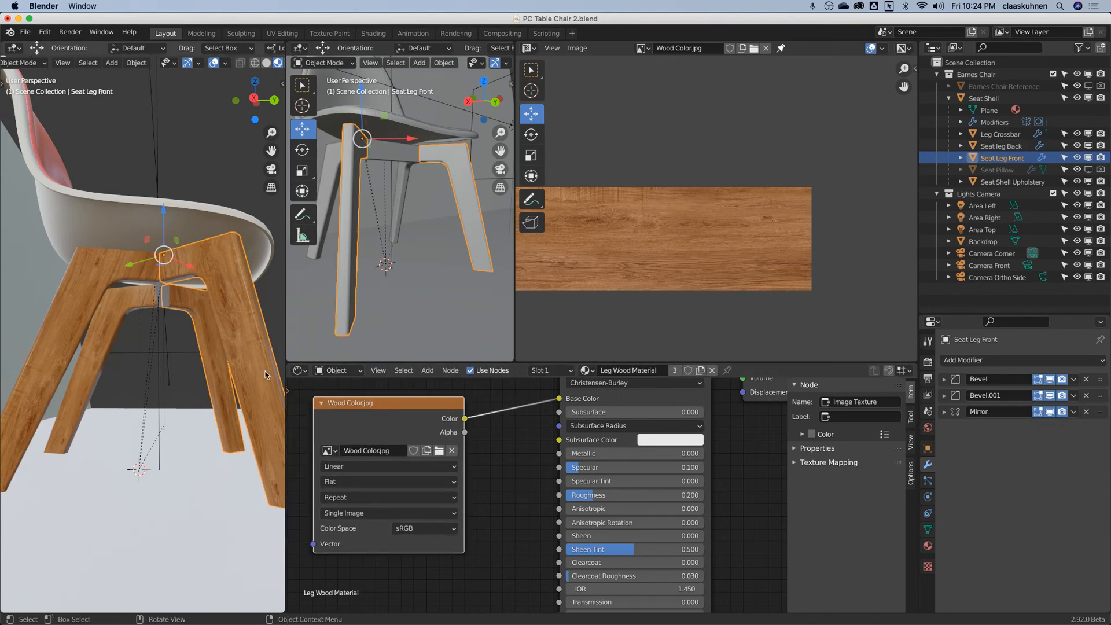
pyautogui.click(927, 530)
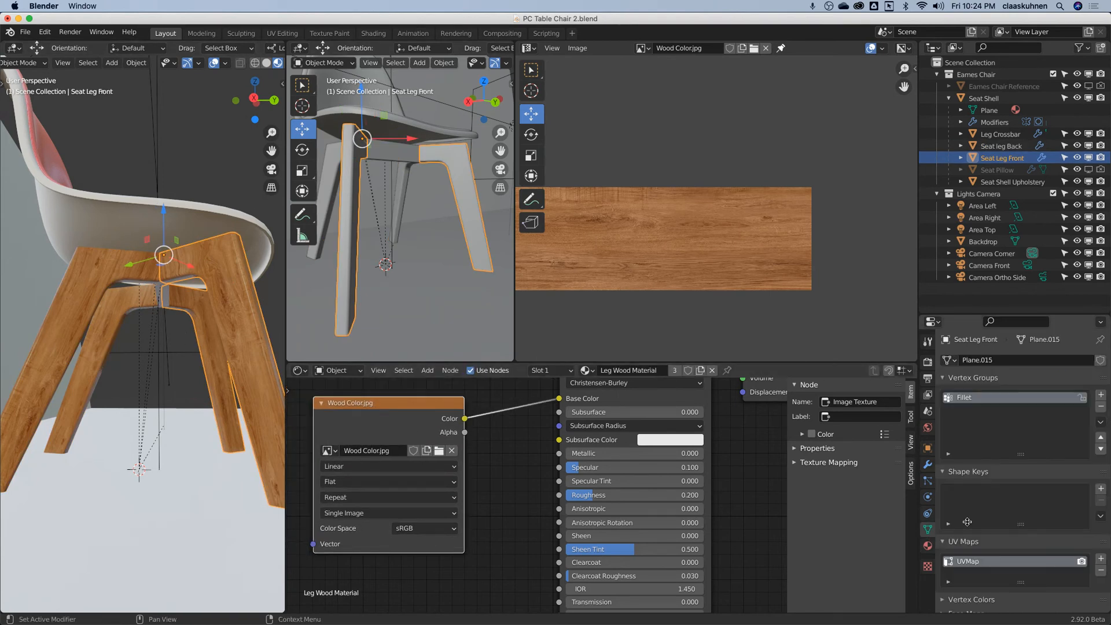
pyautogui.click(81, 299)
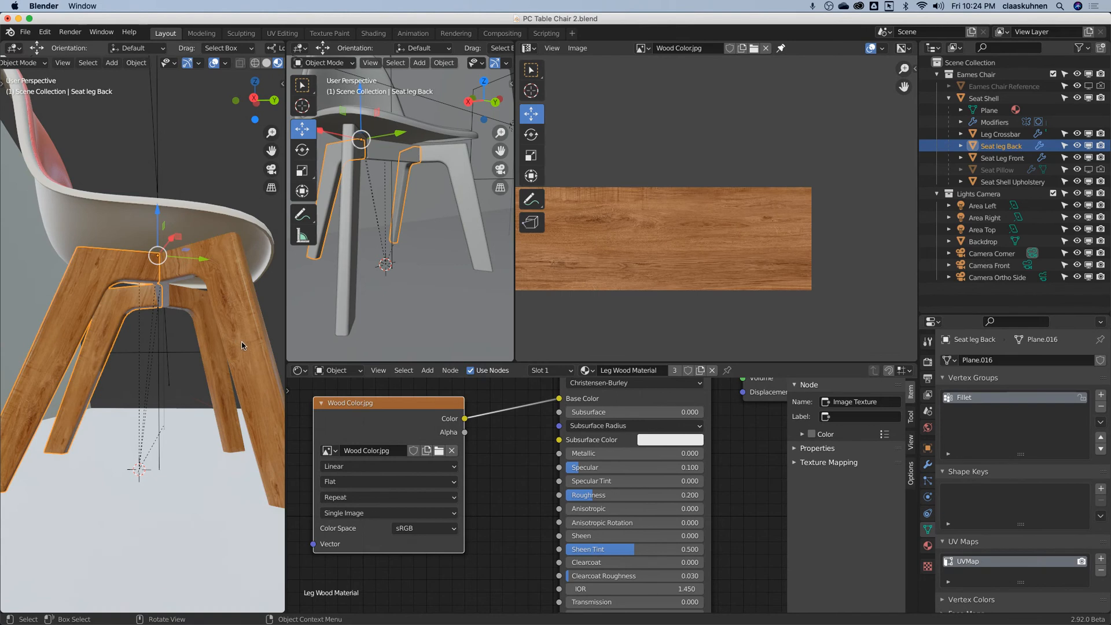
# Step: Select the leg crossbar and examine the wood texture where the crossbar meets the legs
pyautogui.click(168, 301)
pyautogui.moveTo(168, 301); pyautogui.dragTo(144, 295, button='middle')
pyautogui.scroll(3, 152, 286)
pyautogui.scroll(-7, 152, 286)
pyautogui.scroll(6, 200, 303)
pyautogui.scroll(-4, 155, 289)
pyautogui.scroll(2, 98, 283)
pyautogui.scroll(5, 128, 286)
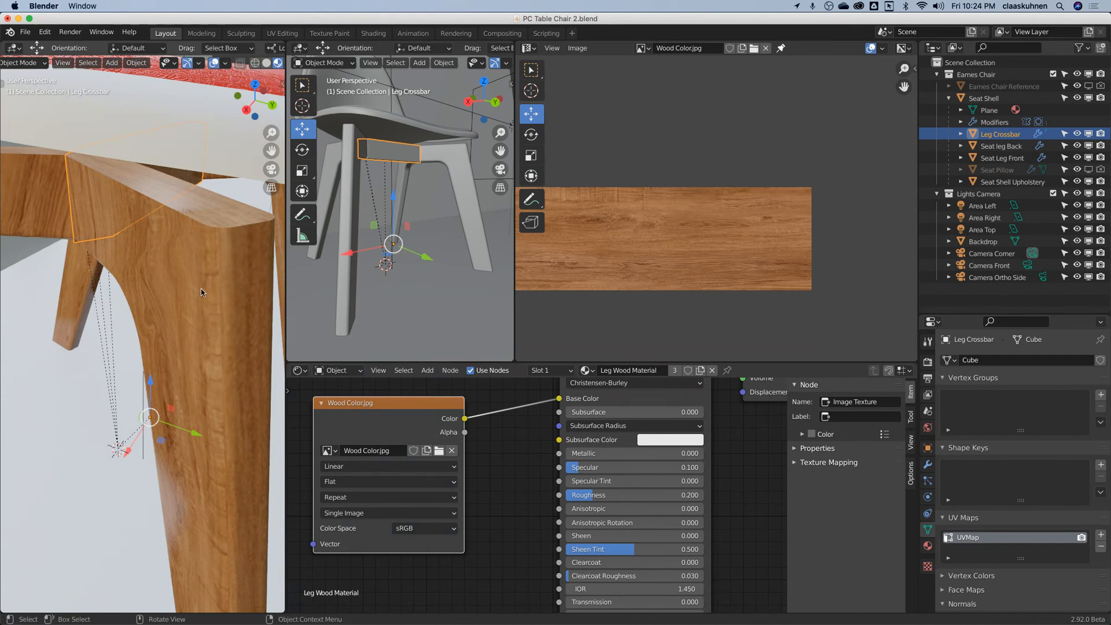
# Step: Toggle the viewport display of the front leg's two Bevel modifiers off and back on to compare the texture
pyautogui.click(227, 257)
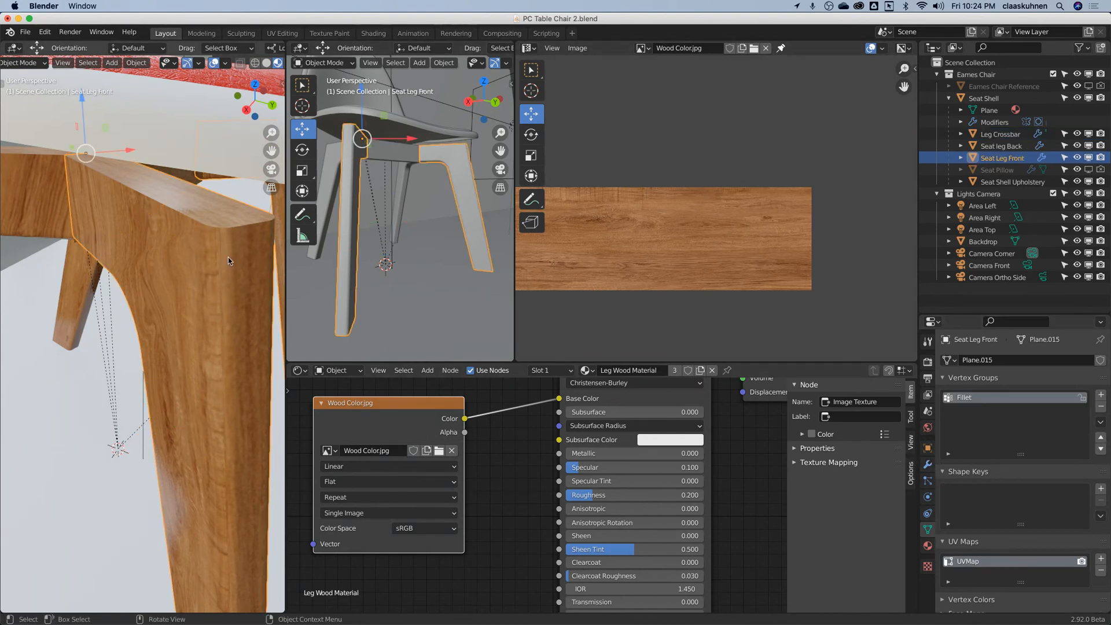
pyautogui.click(927, 465)
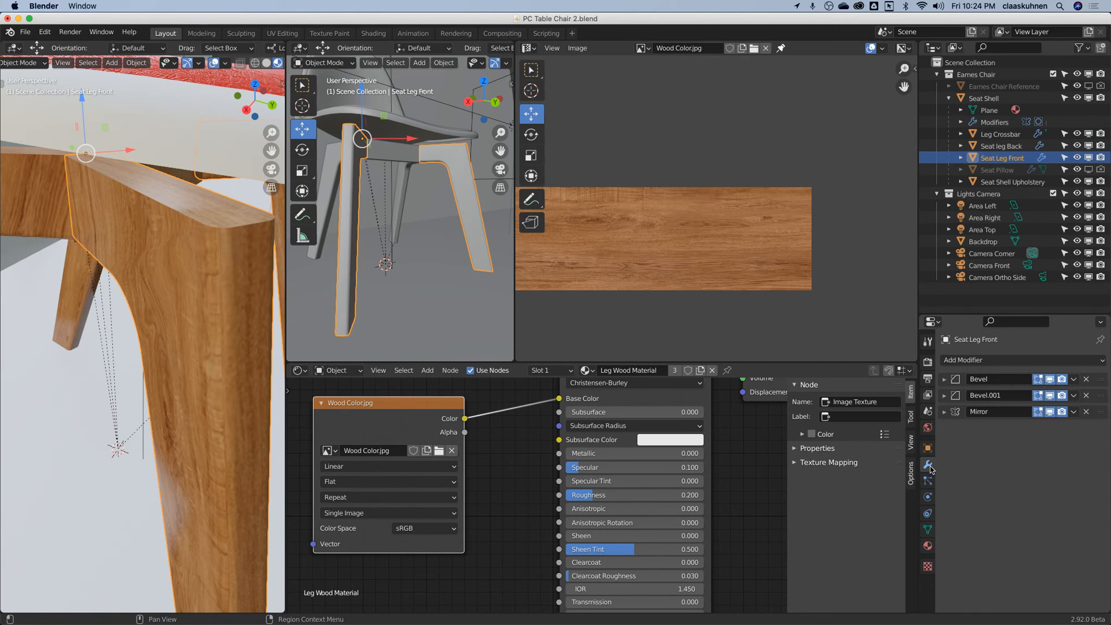
pyautogui.click(1049, 381)
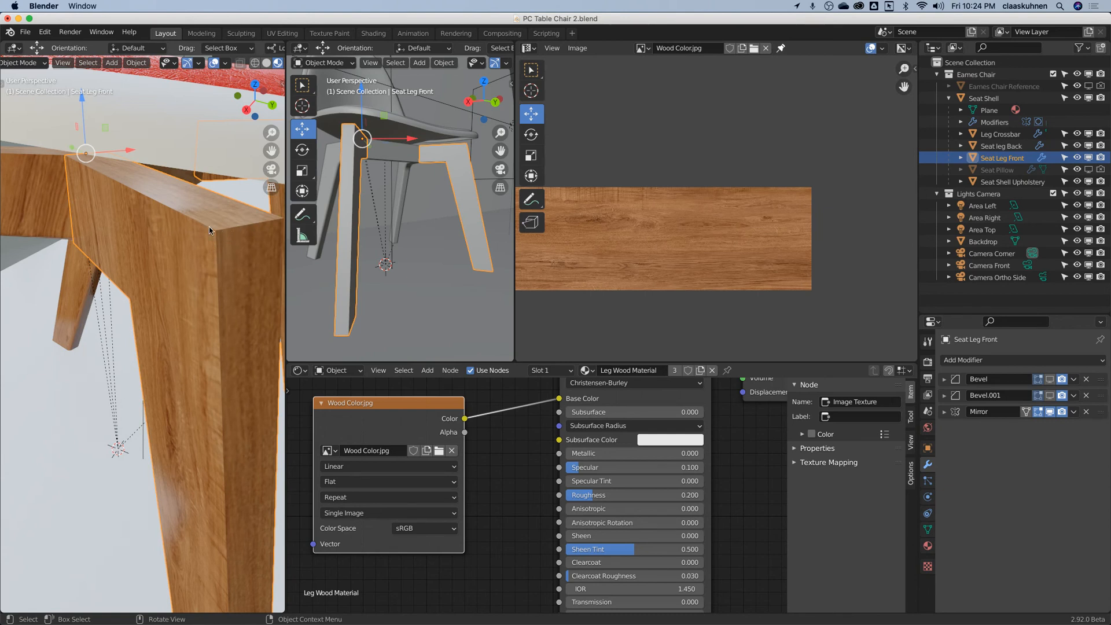
pyautogui.click(1049, 379)
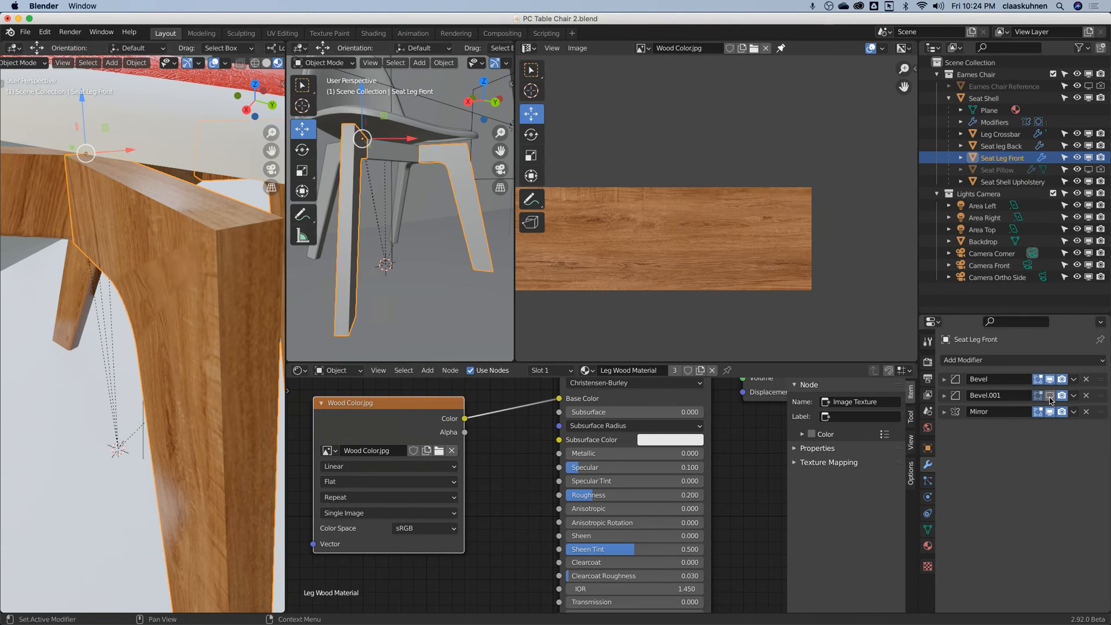
pyautogui.click(1025, 403)
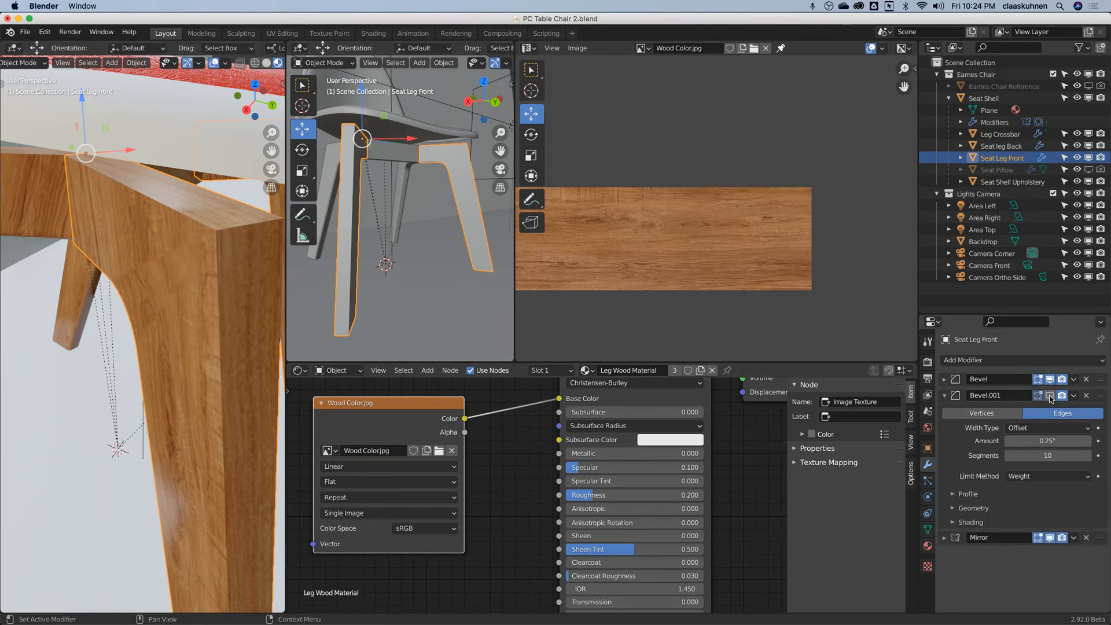
pyautogui.click(1049, 396)
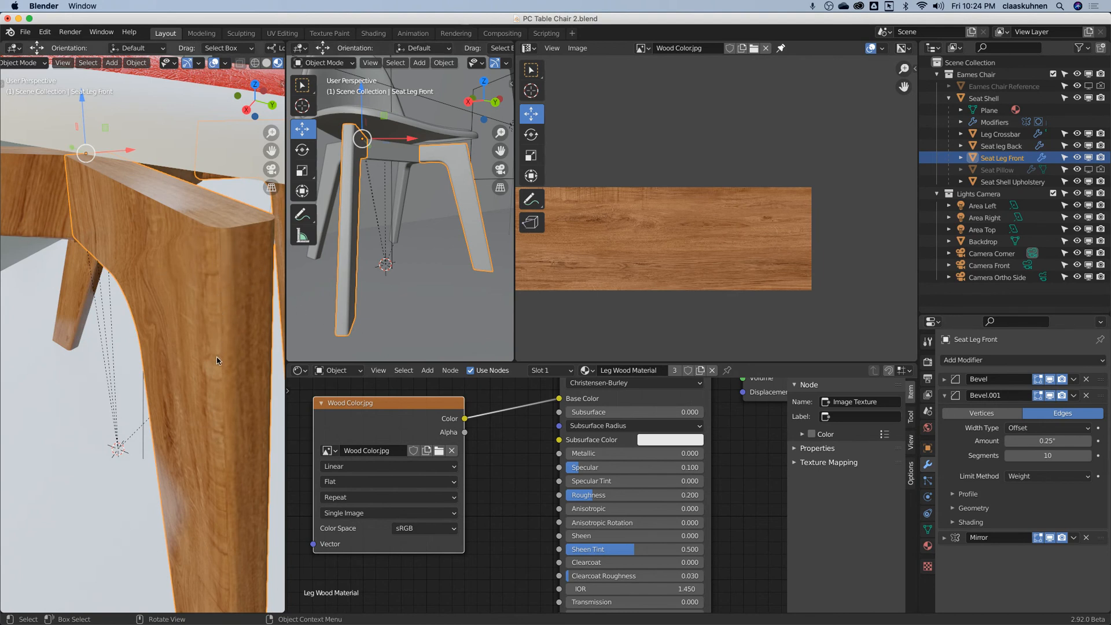
# Step: Examine the wood image's pixels and grain up close and inspect the textured legs from several angles
pyautogui.scroll(-6, 225, 468)
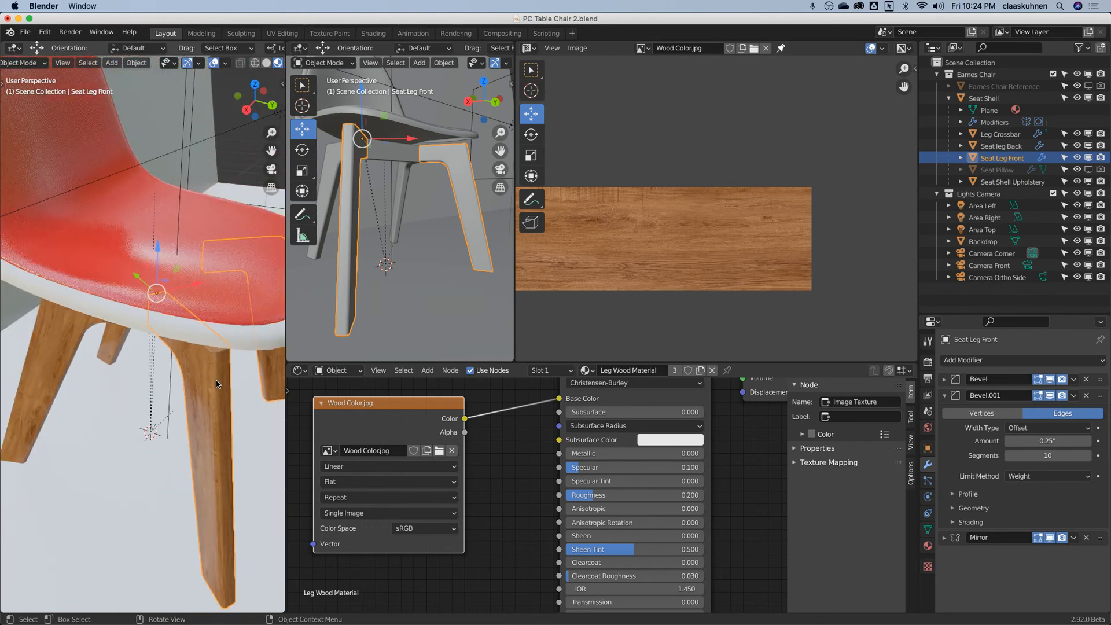
pyautogui.moveTo(689, 172); pyautogui.dragTo(711, 162, button='middle')
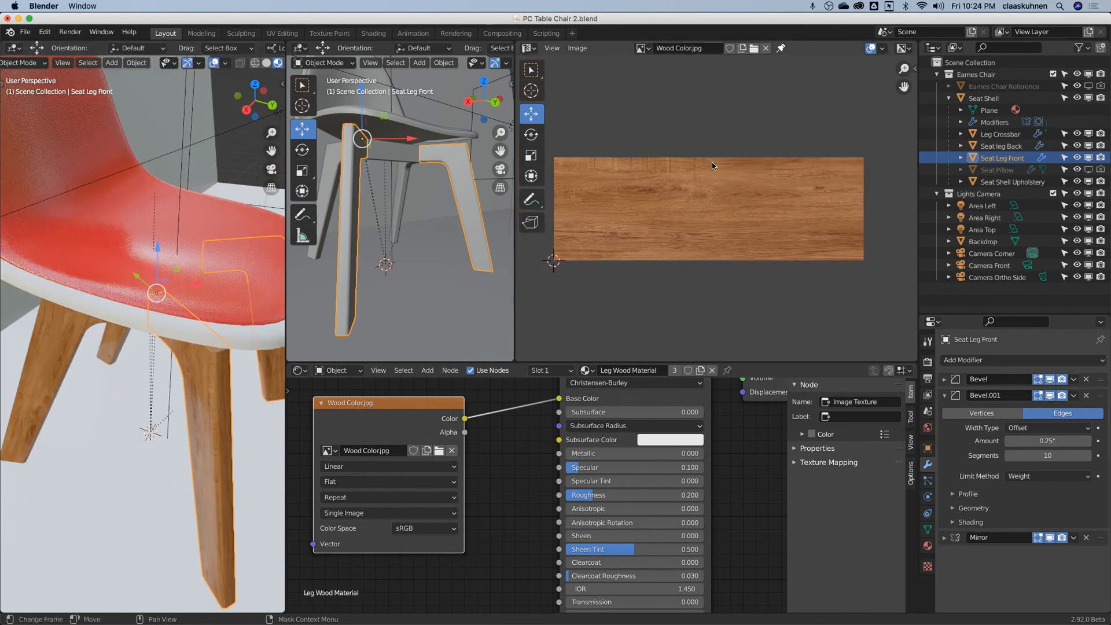
pyautogui.scroll(10, 711, 162)
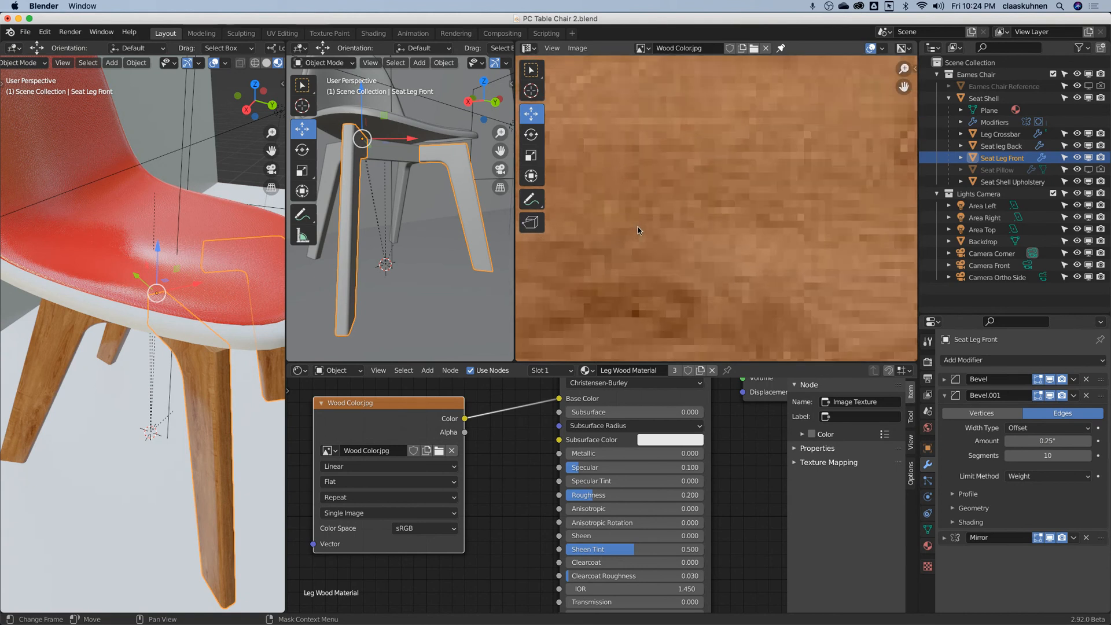
pyautogui.press('Home')
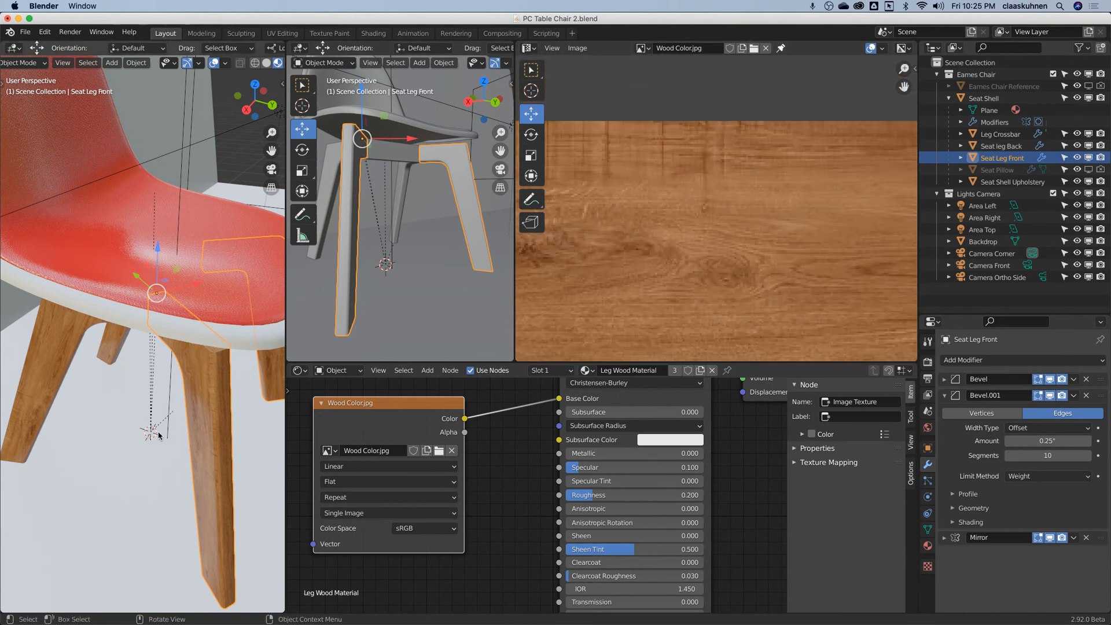
pyautogui.moveTo(199, 416); pyautogui.dragTo(229, 343, button='middle')
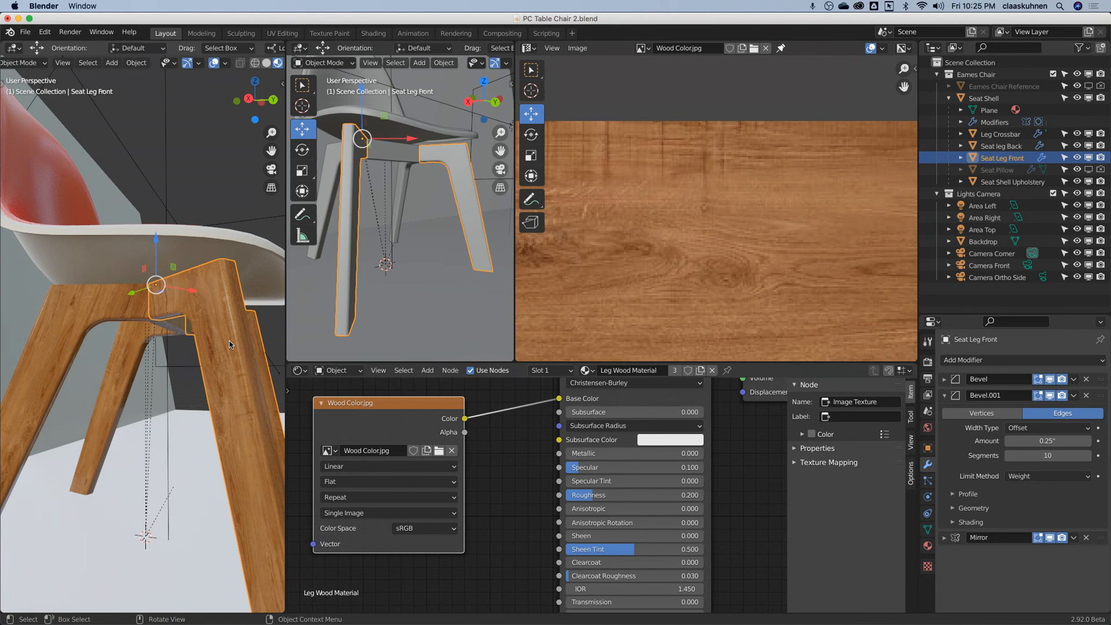
pyautogui.scroll(-6, 115, 272)
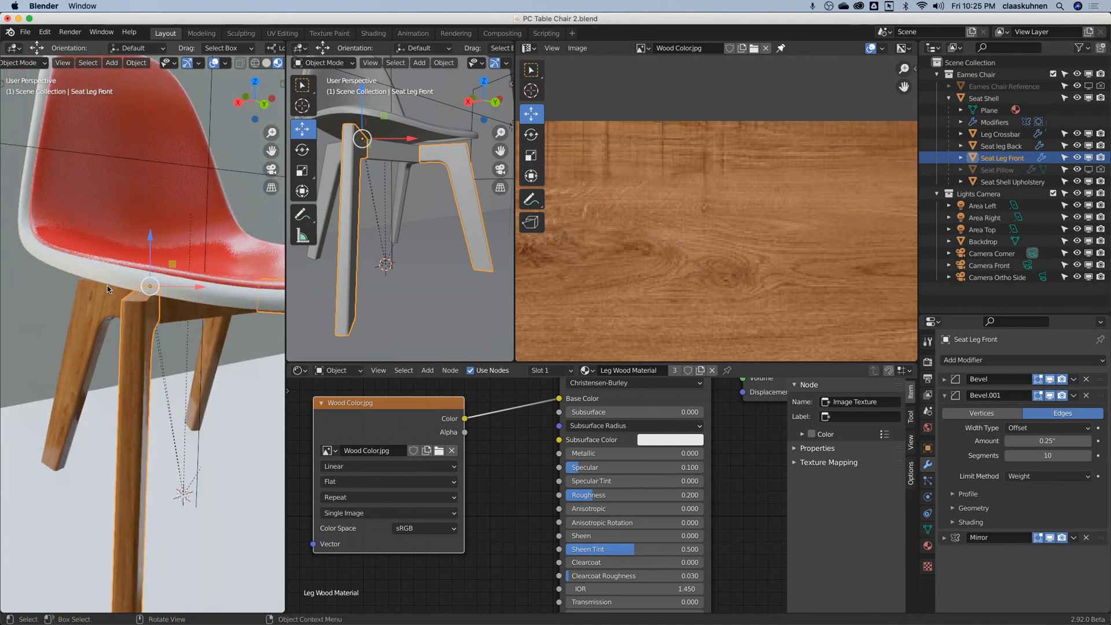
# Step: Deselect everything and preview the chair's legs in rendered shading through the camera
pyautogui.press('a')
pyautogui.hotkey('alt', 'a')
pyautogui.moveTo(124, 269); pyautogui.dragTo(224, 100, button='middle')
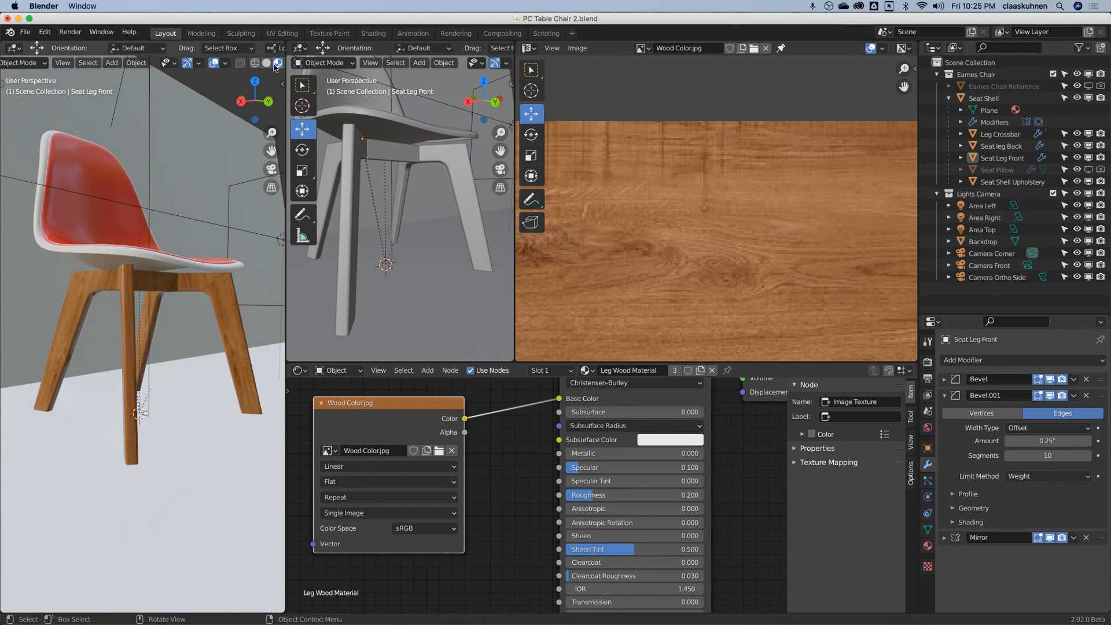
pyautogui.scroll(-2, 275, 66)
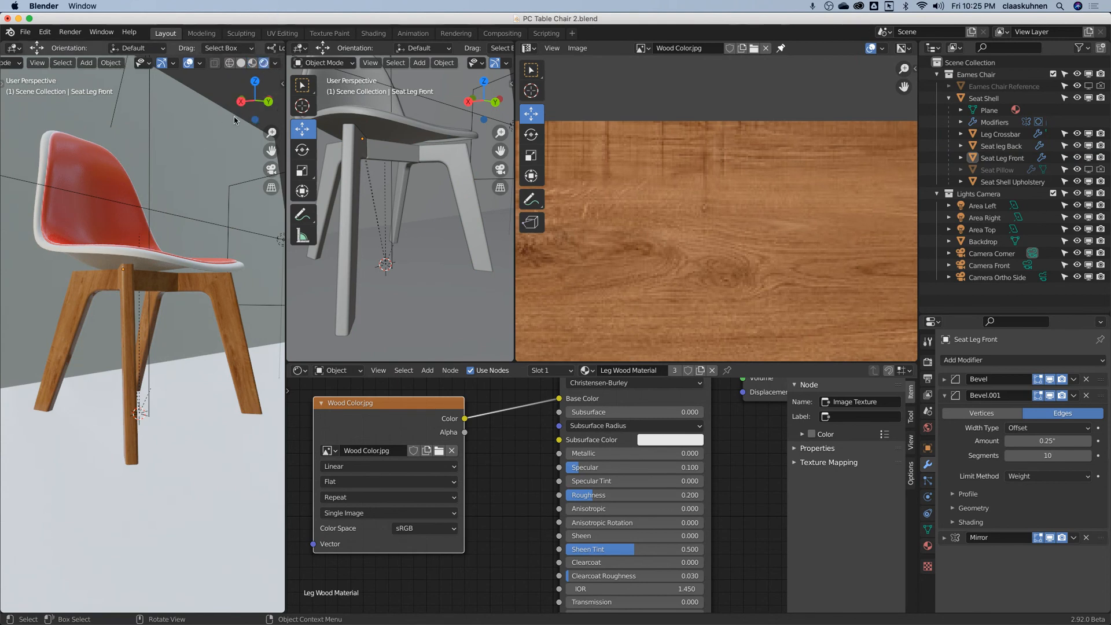
pyautogui.click(271, 170)
pyautogui.scroll(-5, 142, 308)
pyautogui.keyDown('shift'); pyautogui.moveTo(142, 308); pyautogui.dragTo(105, 260, button='middle'); pyautogui.keyUp('shift')
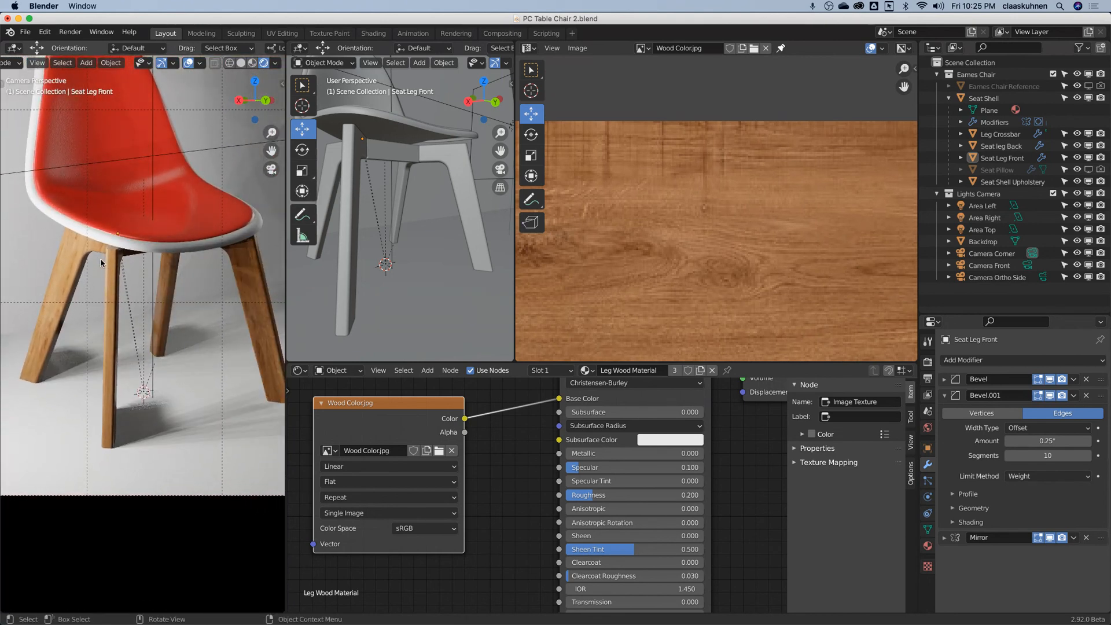
# Step: Select the back leg and set its wood material's Specular to 0.220 and Roughness to 0.083
pyautogui.click(78, 260)
pyautogui.moveTo(627, 466); pyautogui.dragTo(609, 494)
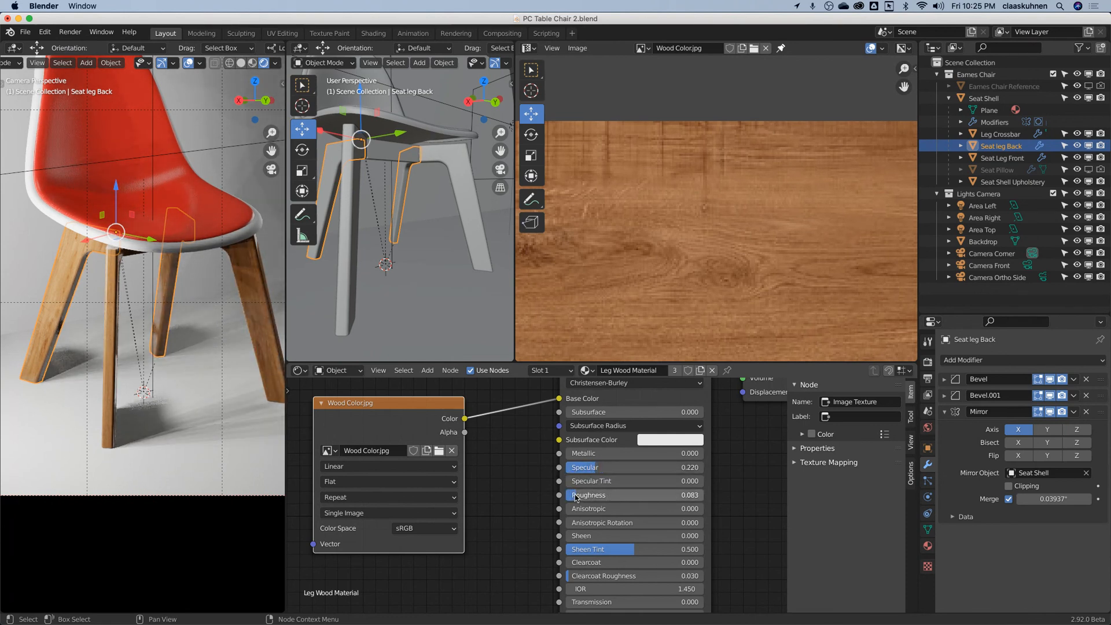
pyautogui.scroll(-2, 570, 502)
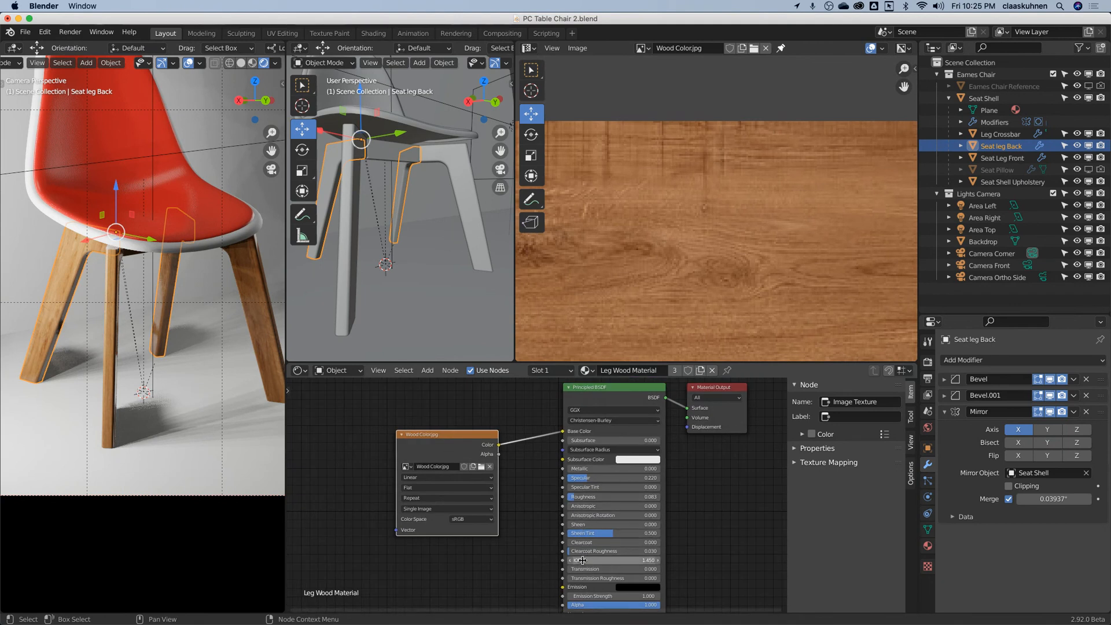
# Step: Try a Clearcoat of 0.145 and a Sheen Tint of 0.434 on the leg wood material, then return Clearcoat to 0
pyautogui.scroll(4, 582, 560)
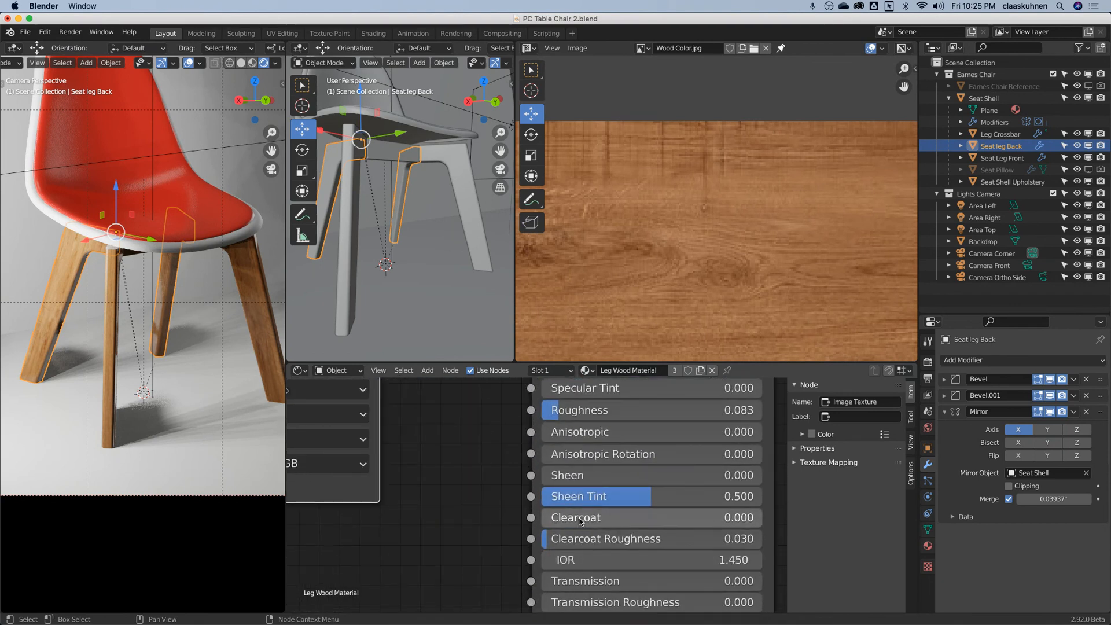
pyautogui.moveTo(575, 519)
pyautogui.mouseDown()
pyautogui.moveTo(600, 519)
pyautogui.moveTo(574, 521)
pyautogui.mouseUp()
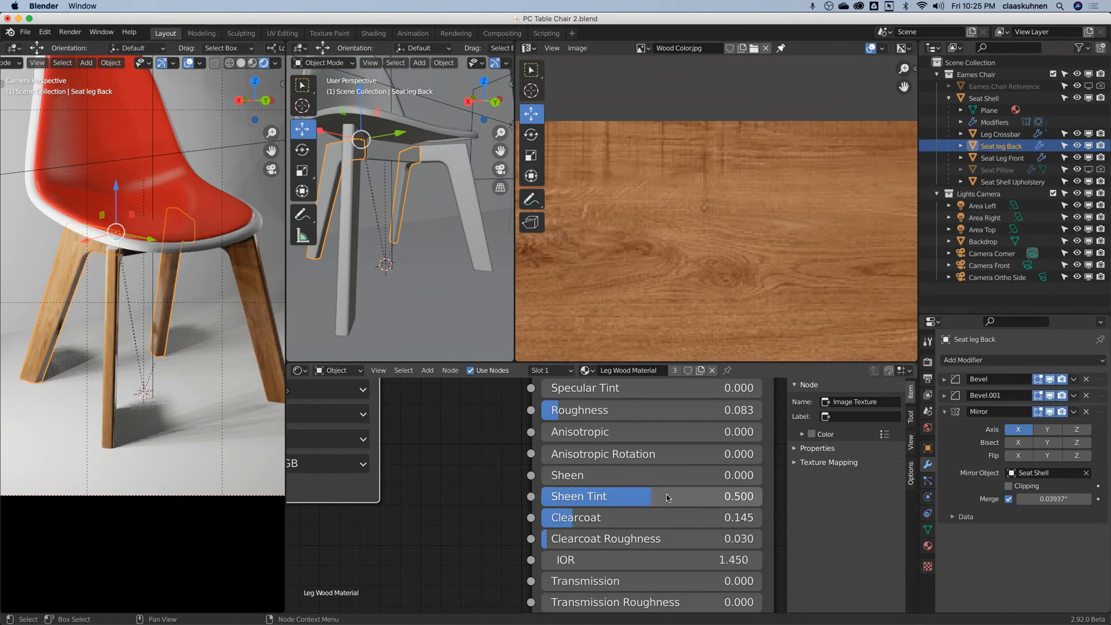
pyautogui.moveTo(651, 490)
pyautogui.mouseDown()
pyautogui.moveTo(790, 484)
pyautogui.moveTo(646, 501)
pyautogui.mouseUp()
pyautogui.moveTo(738, 509); pyautogui.dragTo(78, 560)
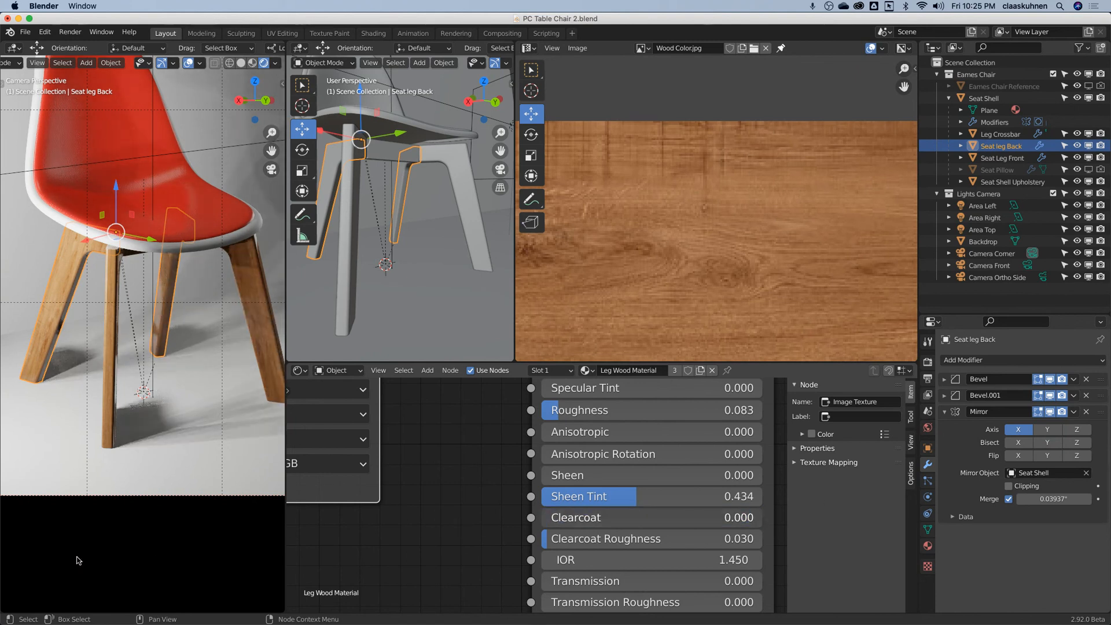
# Step: Set the leg wood material's Sheen Tint to 0.5 and fit the whole camera frame in the rendered view
pyautogui.click(690, 495)
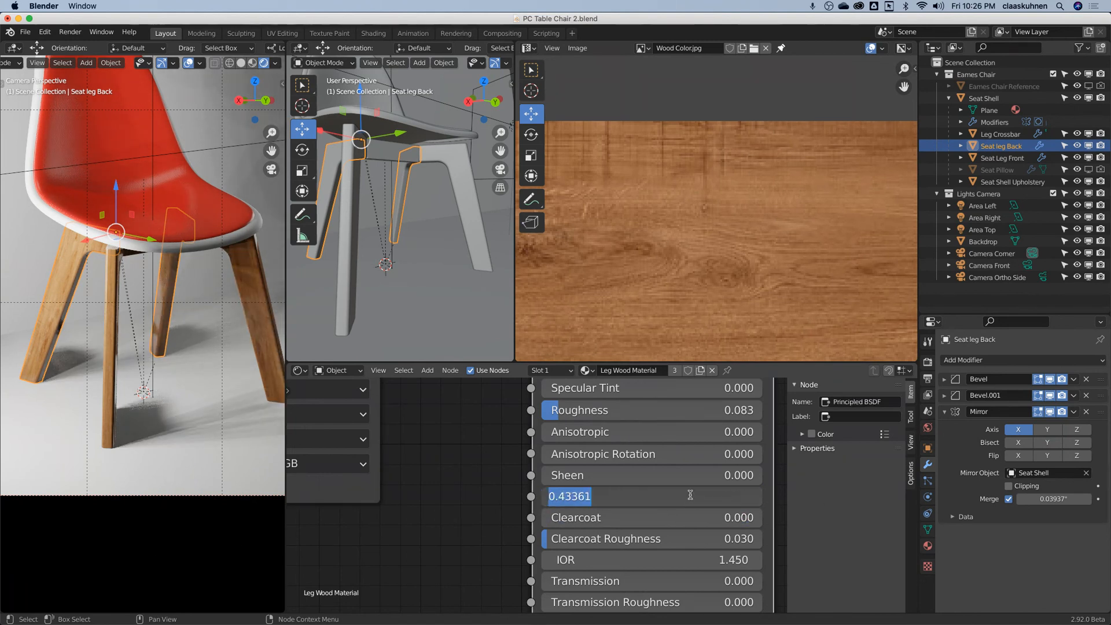
pyautogui.write('0.5')
pyautogui.press('Return')
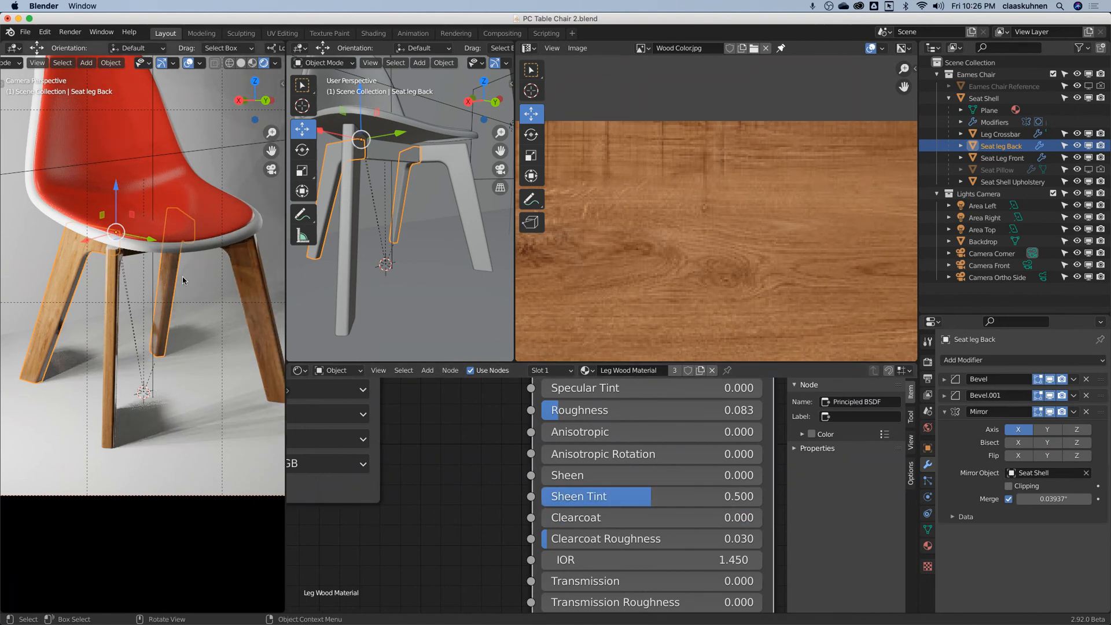
pyautogui.press('Home')
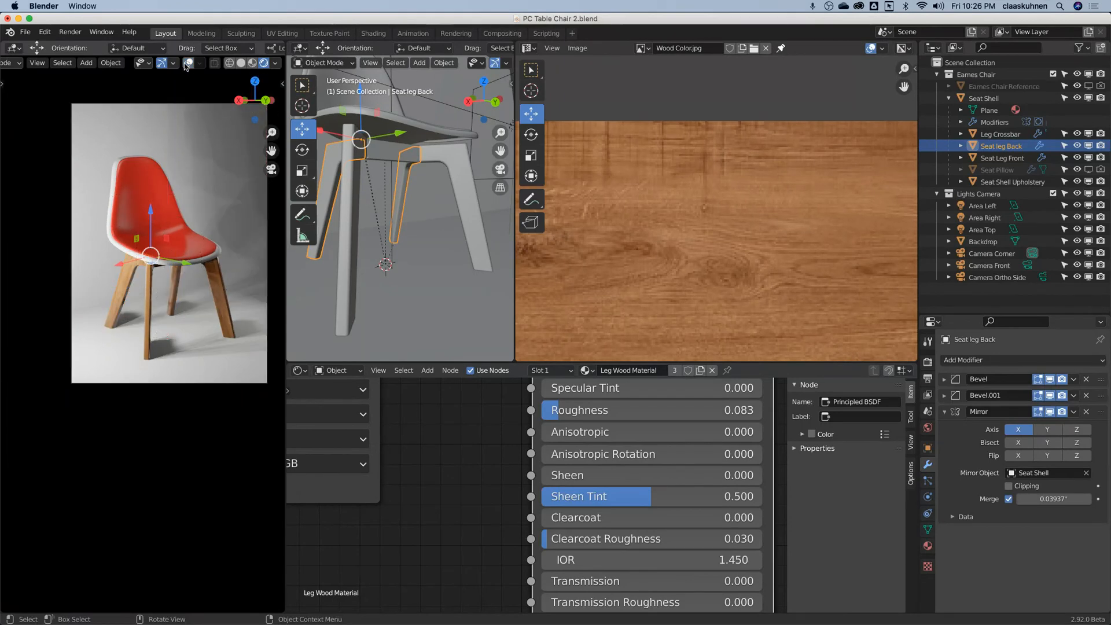